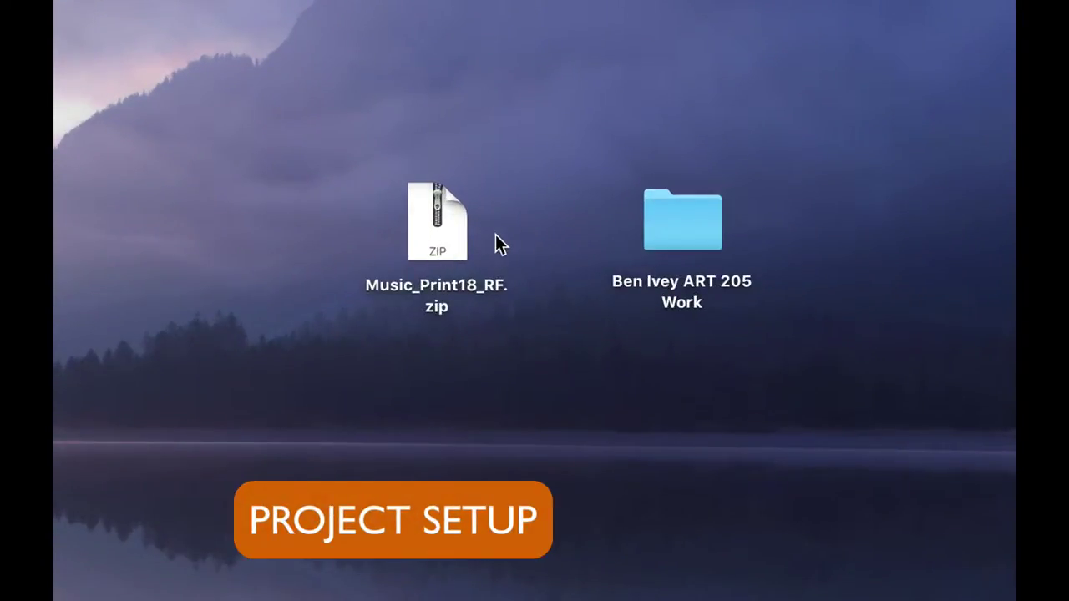
- Move Music_Print18_RF.zip into the work folder, unzip it, and append the student's name to the Music folder
left_click_drag(442, 222, 669, 241)
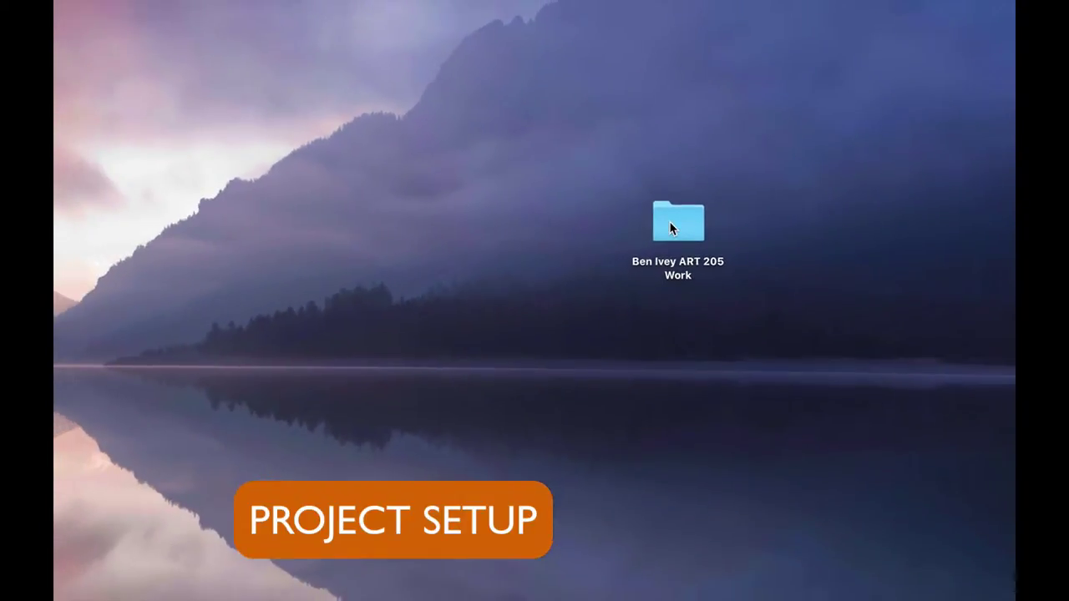
double_click(673, 222)
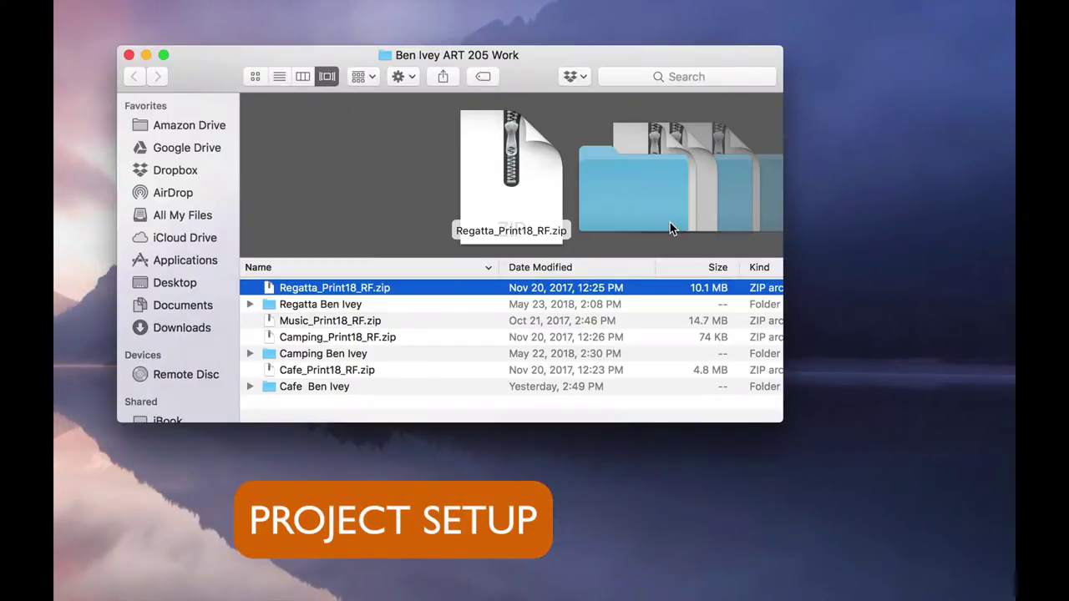
double_click(300, 322)
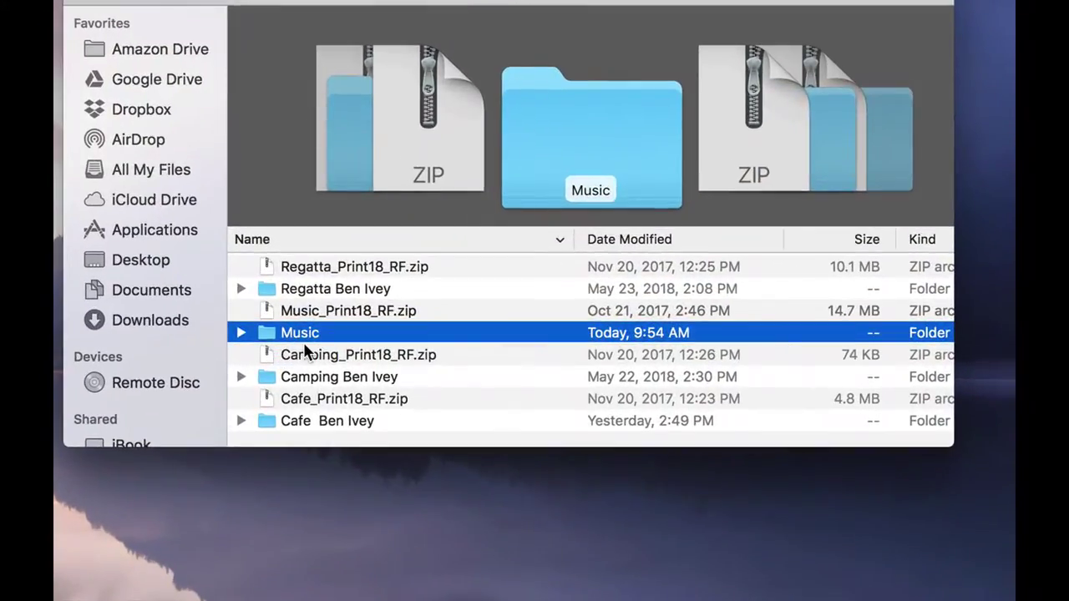
key("Return")
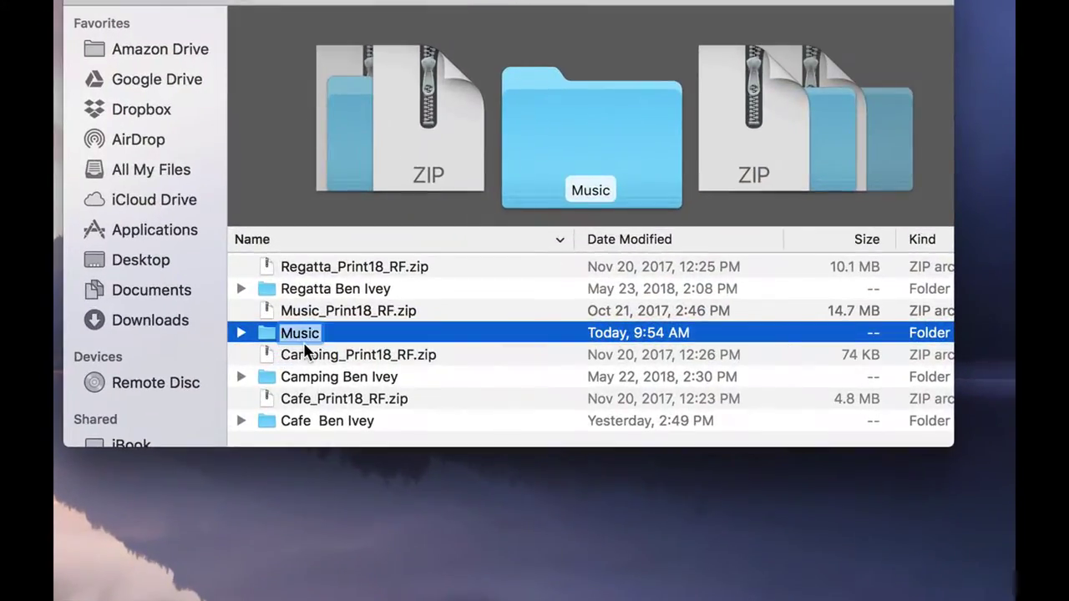
key("Right")
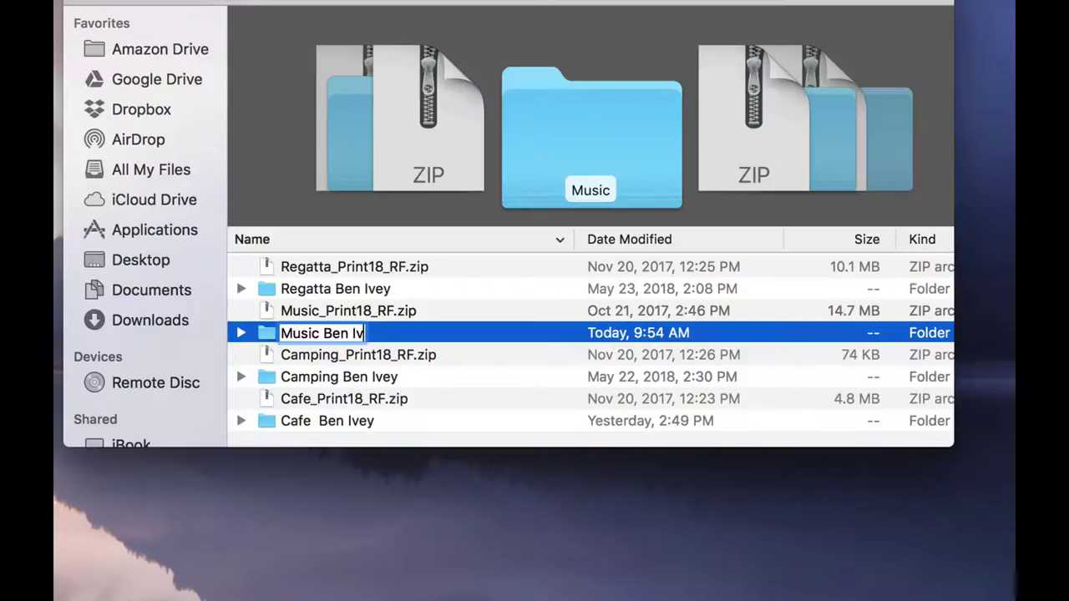
key("Return")
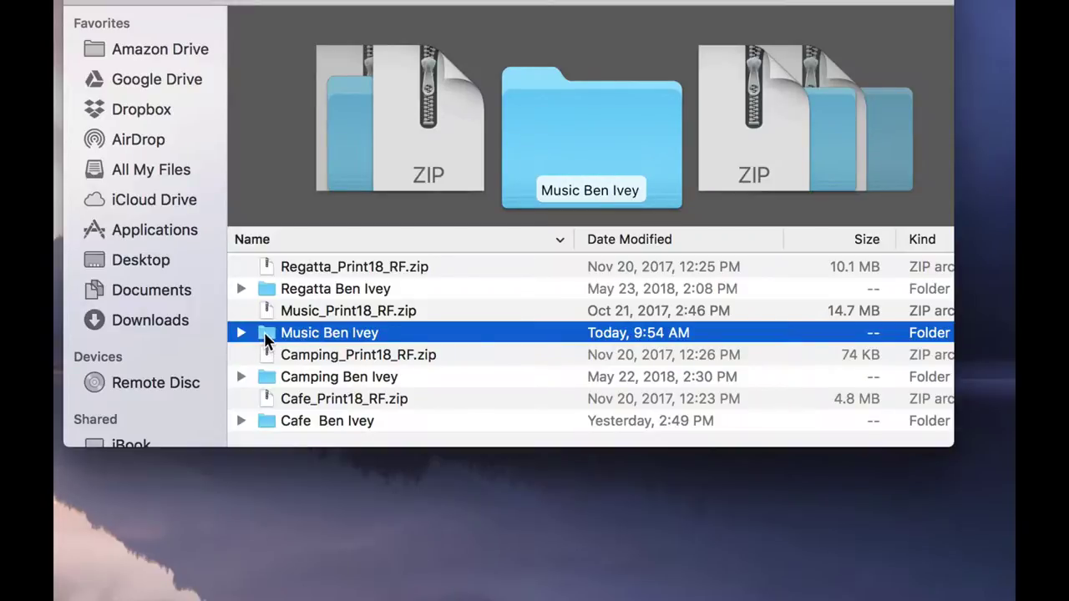
- Preview Lightning.jpg, HHT-logo.ai and Title-text.psd in the renamed Music folder, then close the window
double_click(272, 336)
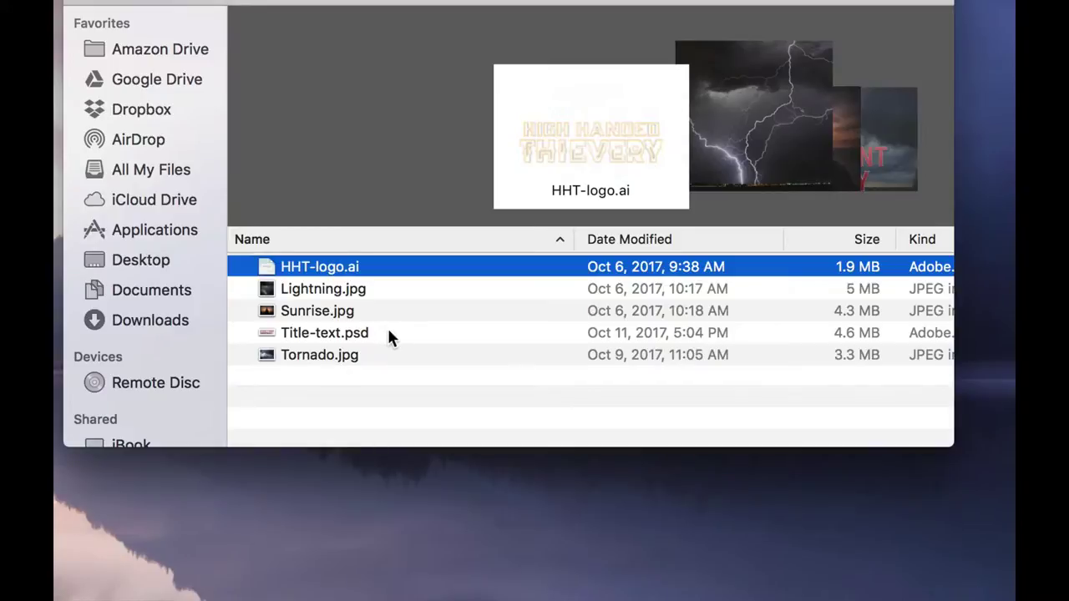
left_click(369, 290)
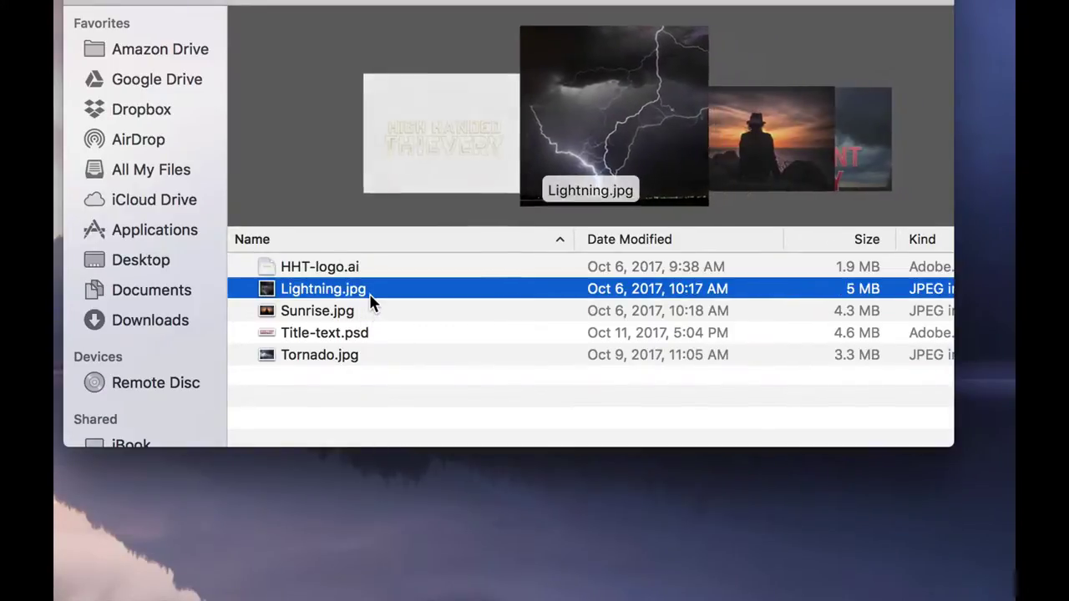
left_click(376, 273)
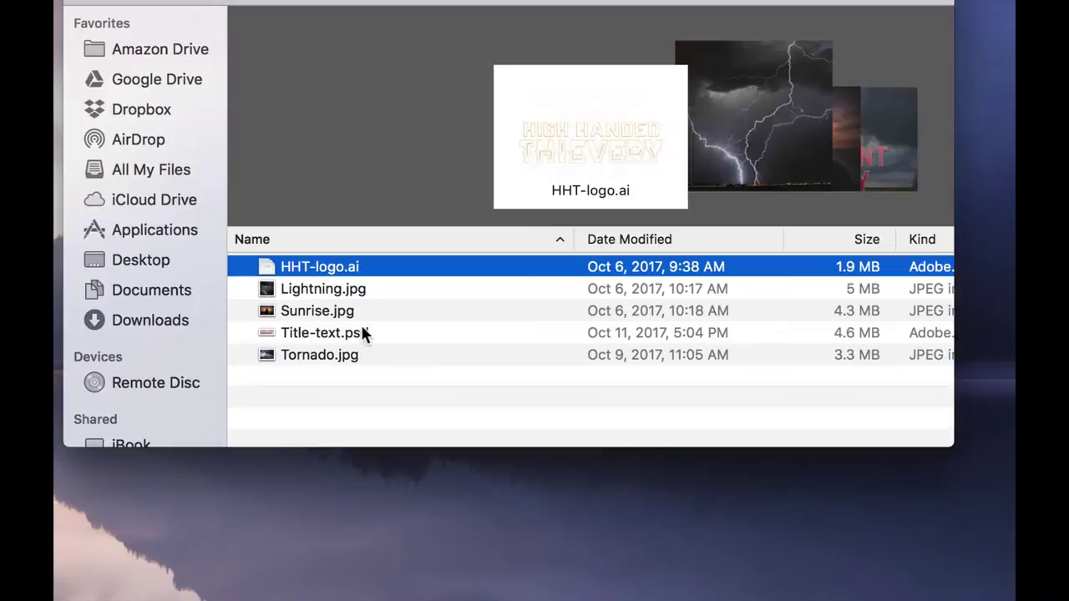
left_click(377, 333)
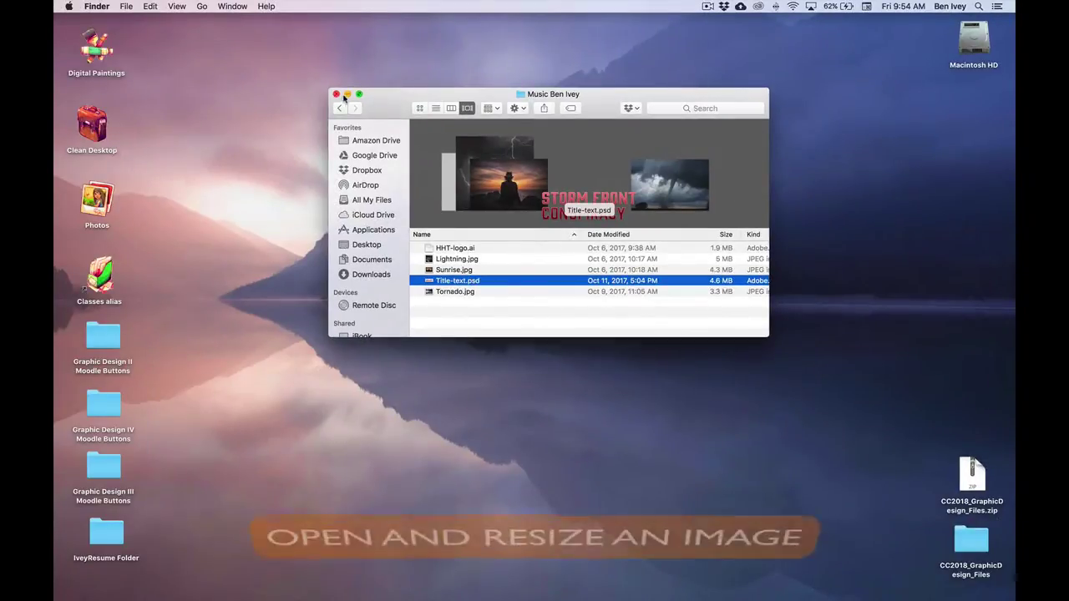
left_click(125, 20)
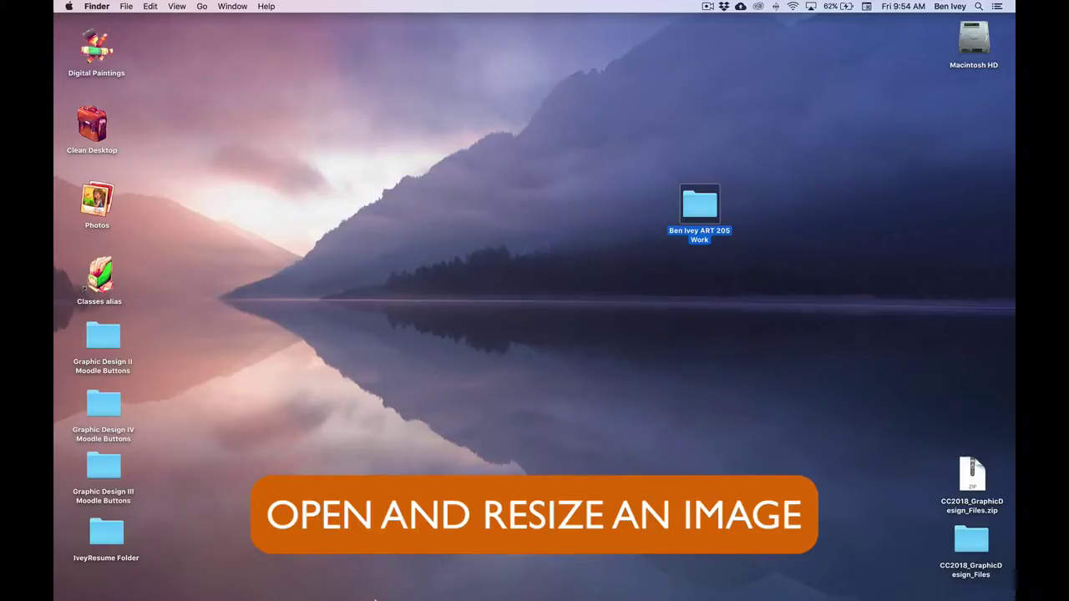
- Close the Learn and Libraries panels in Photoshop and dismiss the reopen reminder
mouse_move(384, 597)
left_click(399, 575)
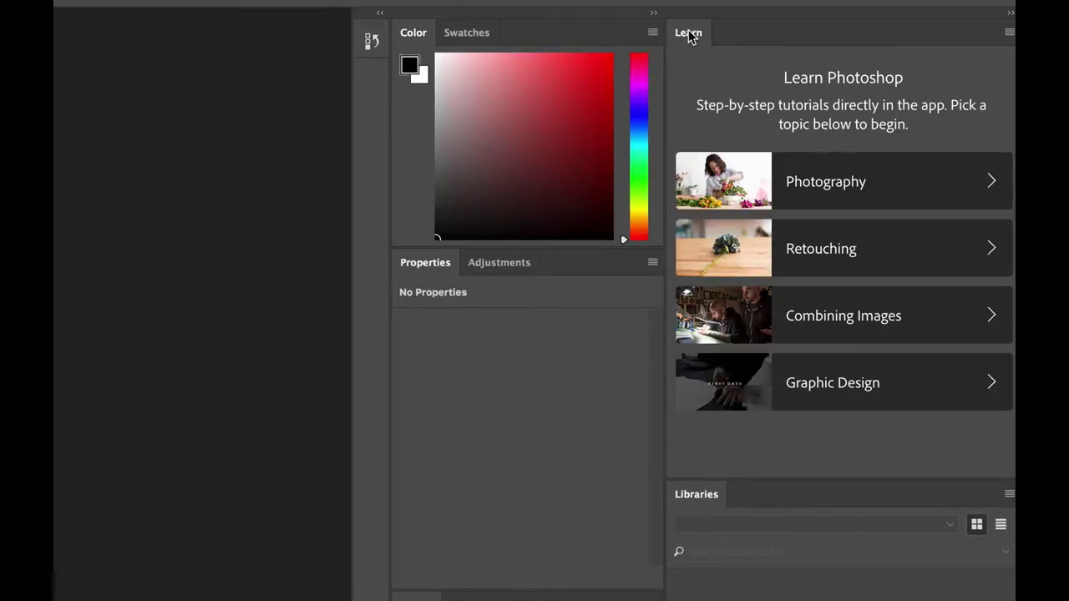
left_click_drag(688, 35, 258, 102)
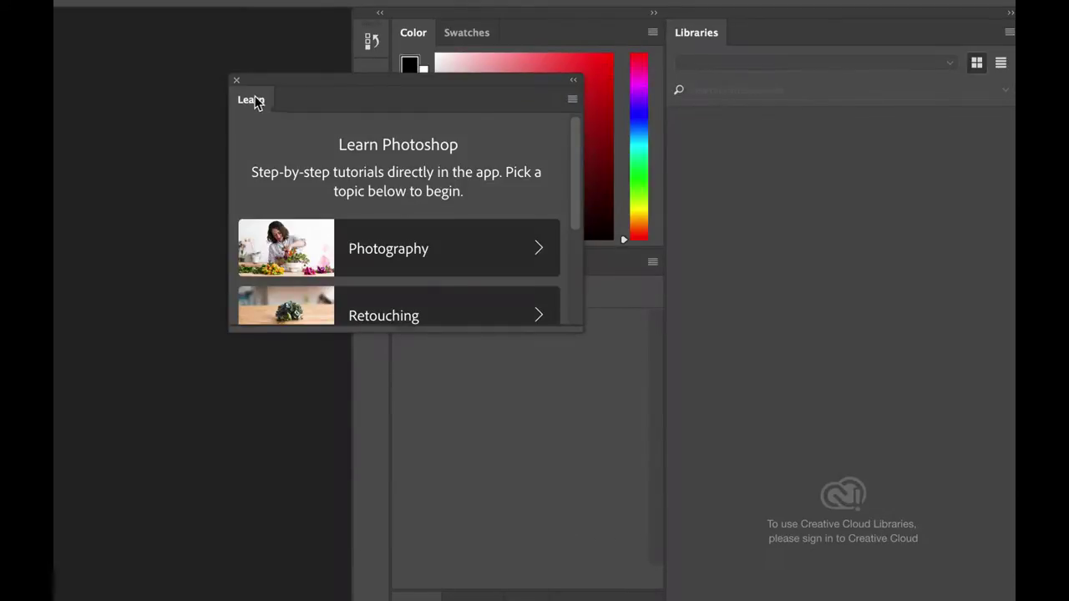
left_click(235, 84)
left_click_drag(707, 36, 216, 105)
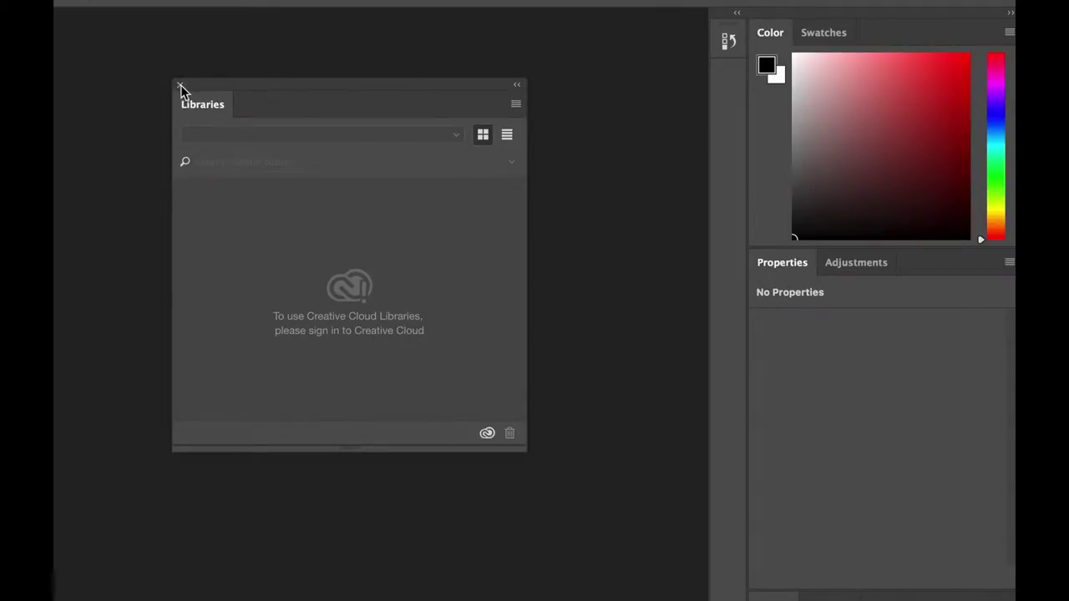
left_click(179, 87)
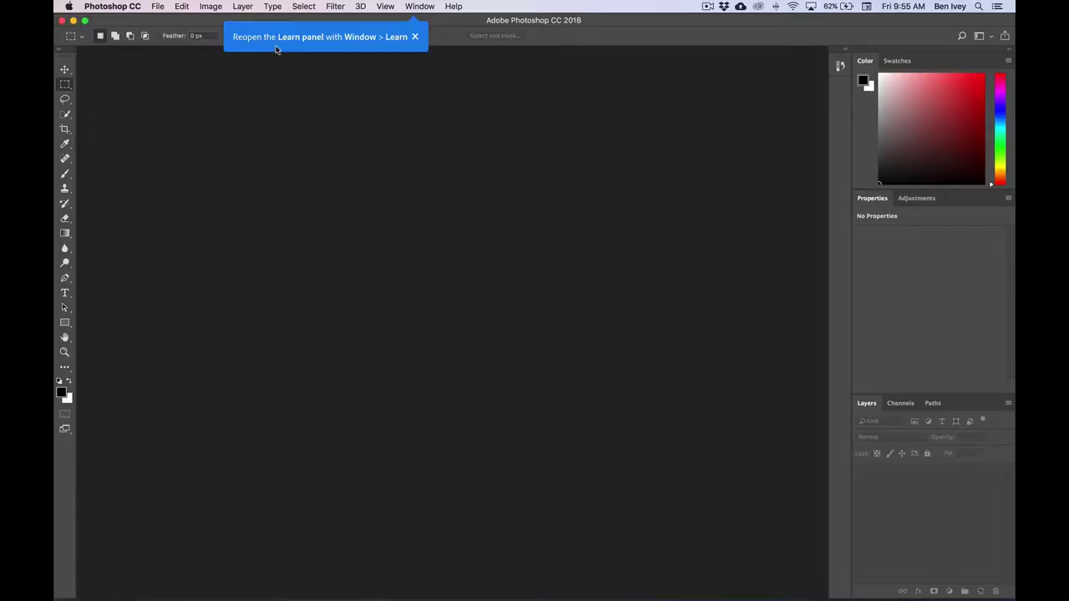
left_click(414, 37)
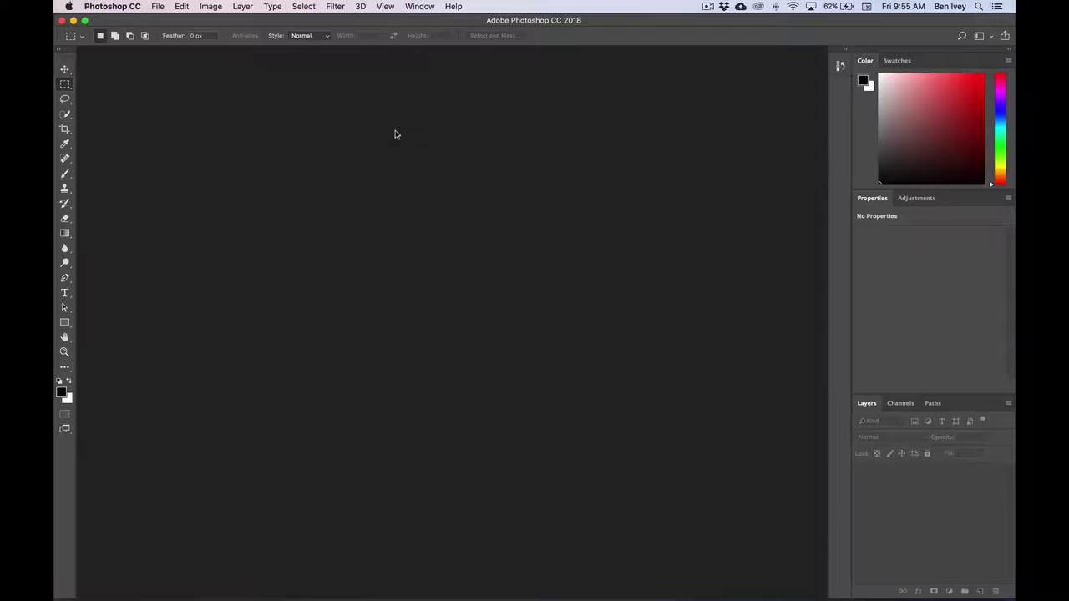
- Open Sunrise.jpg from Desktop > work folder > Music folder
left_click(159, 5)
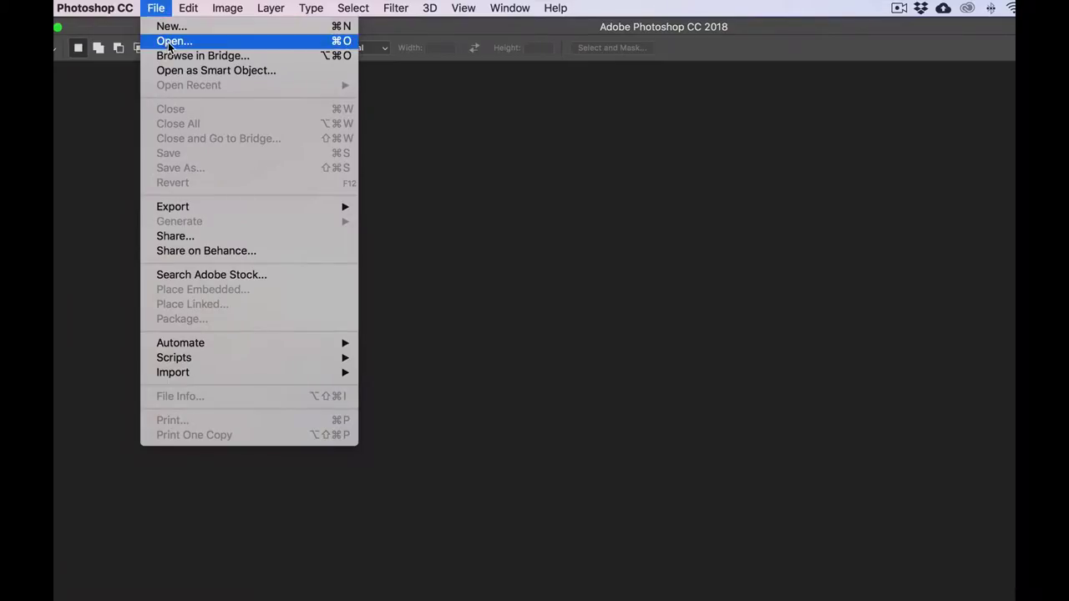
left_click(166, 41)
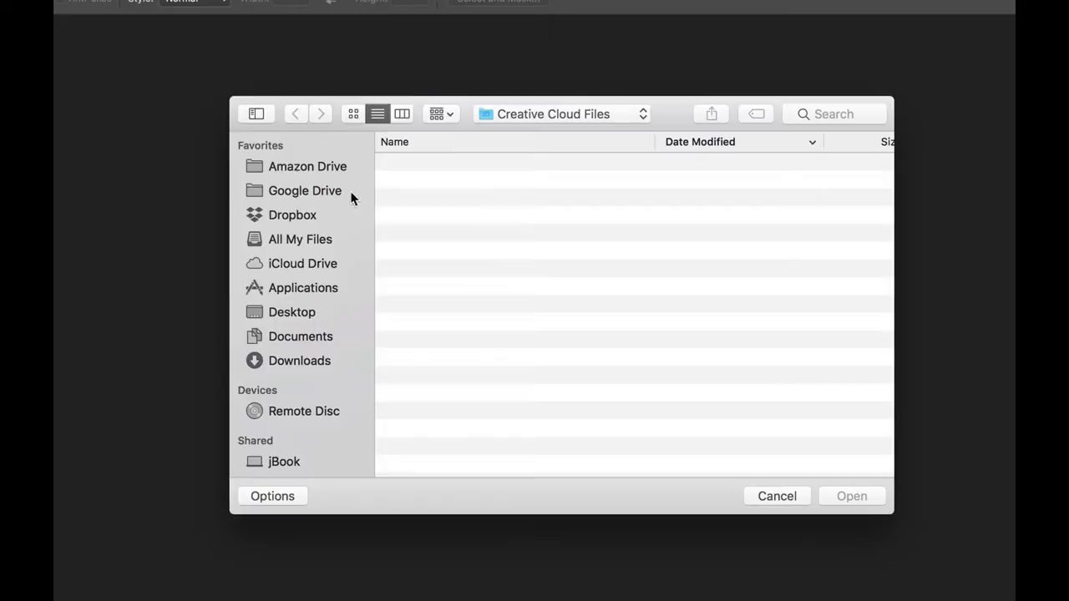
left_click(298, 311)
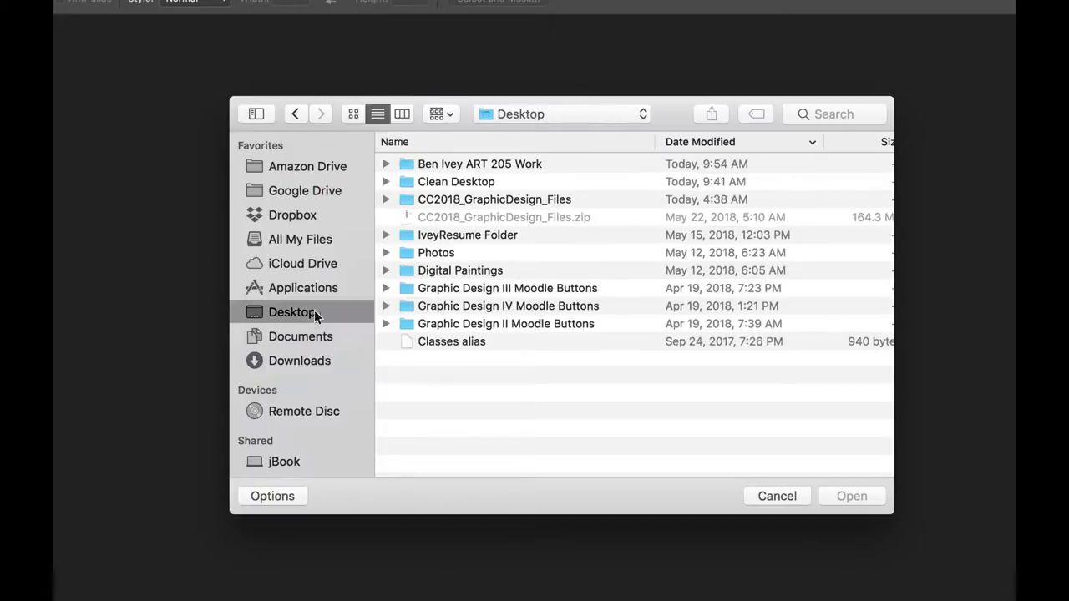
double_click(442, 167)
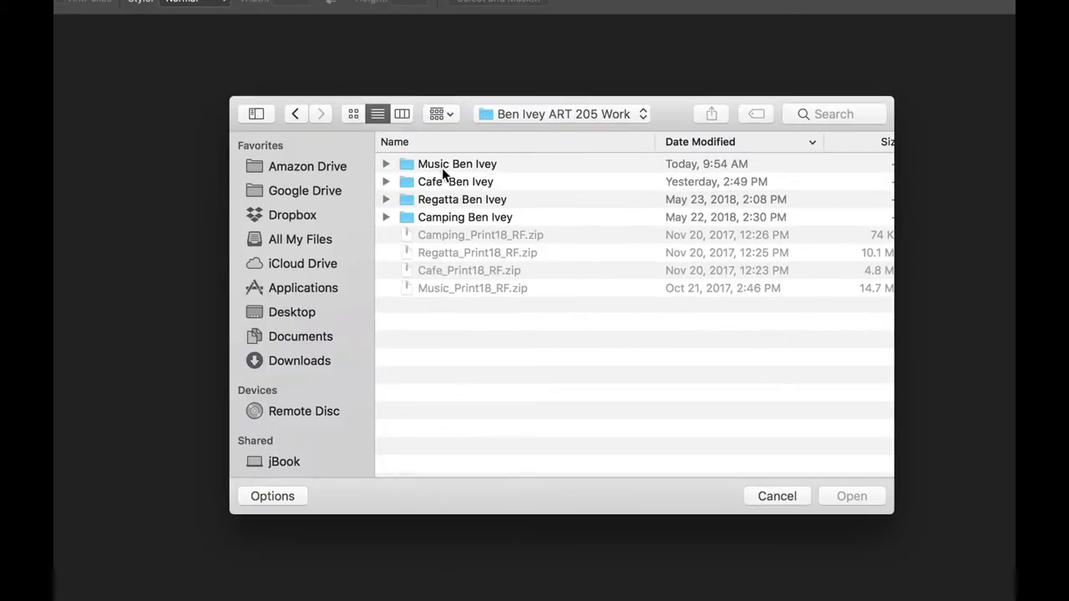
double_click(441, 166)
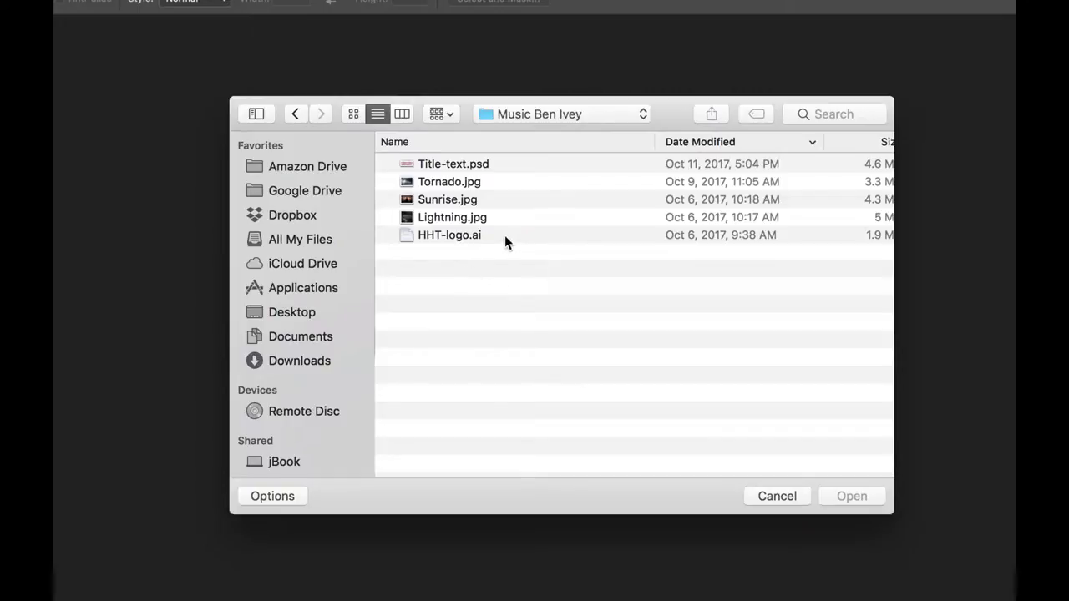
left_click(442, 200)
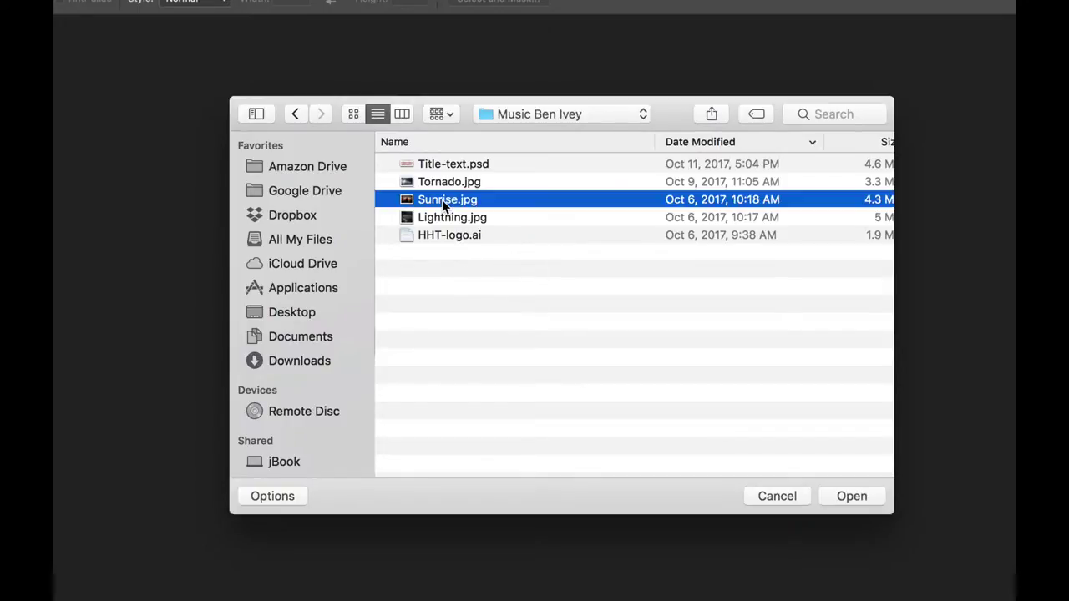
left_click(838, 492)
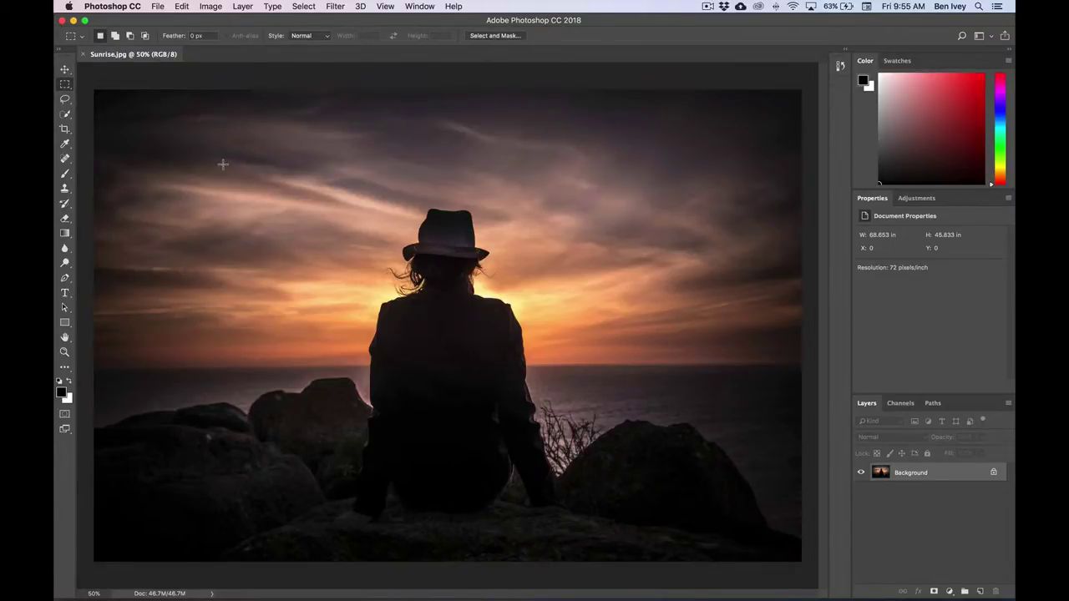
- Set the image resolution to 300 pixels/inch without resampling, giving a 16.477 × 11 inch print size
left_click(210, 6)
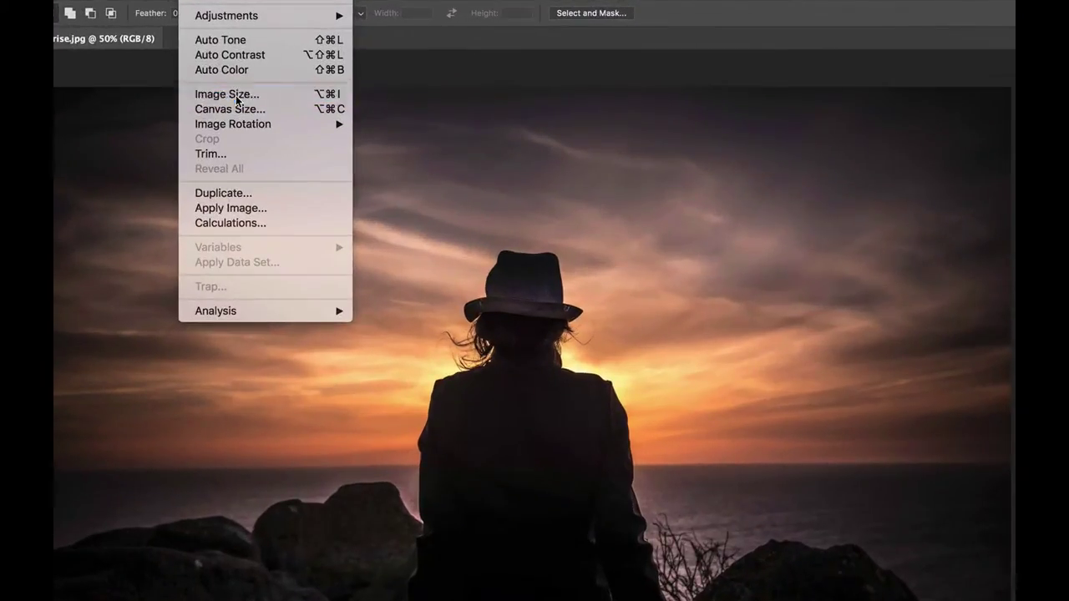
left_click(237, 96)
left_click_drag(697, 236, 594, 175)
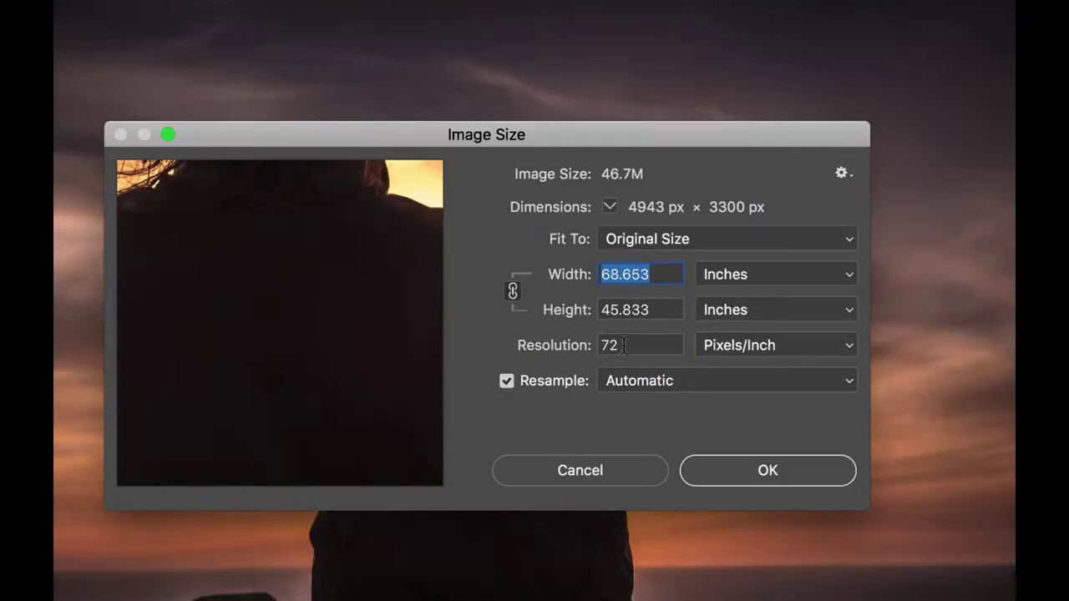
double_click(624, 345)
type("300")
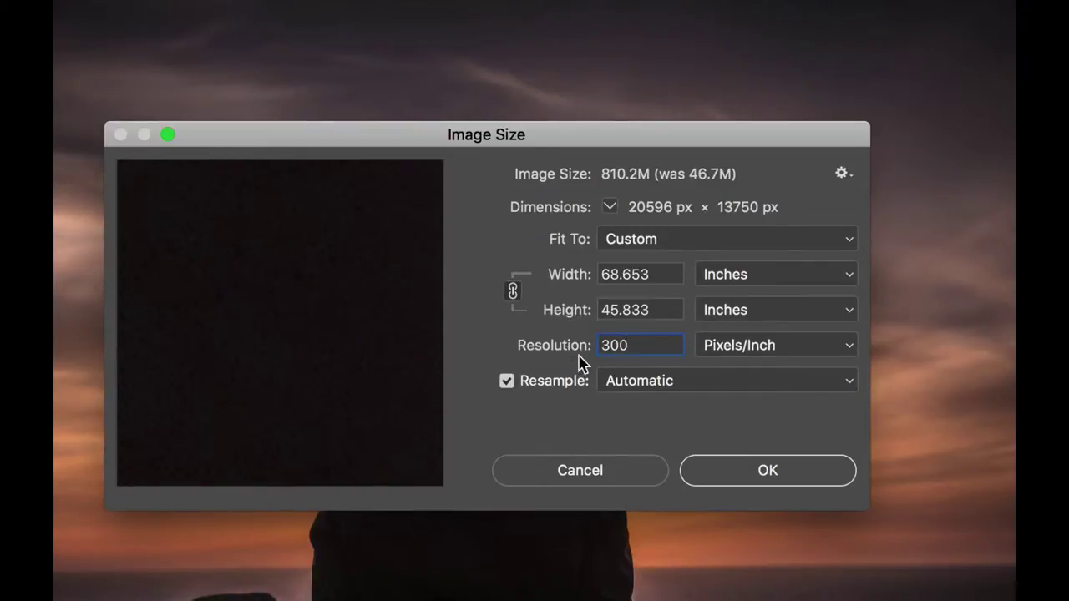
key("alt")
left_click(602, 477)
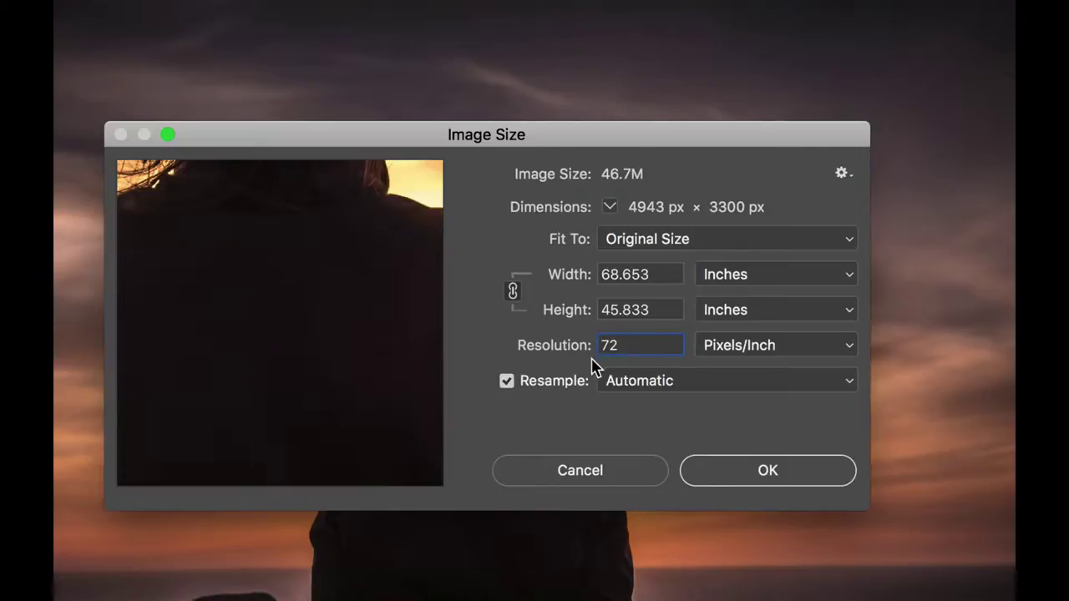
left_click(506, 381)
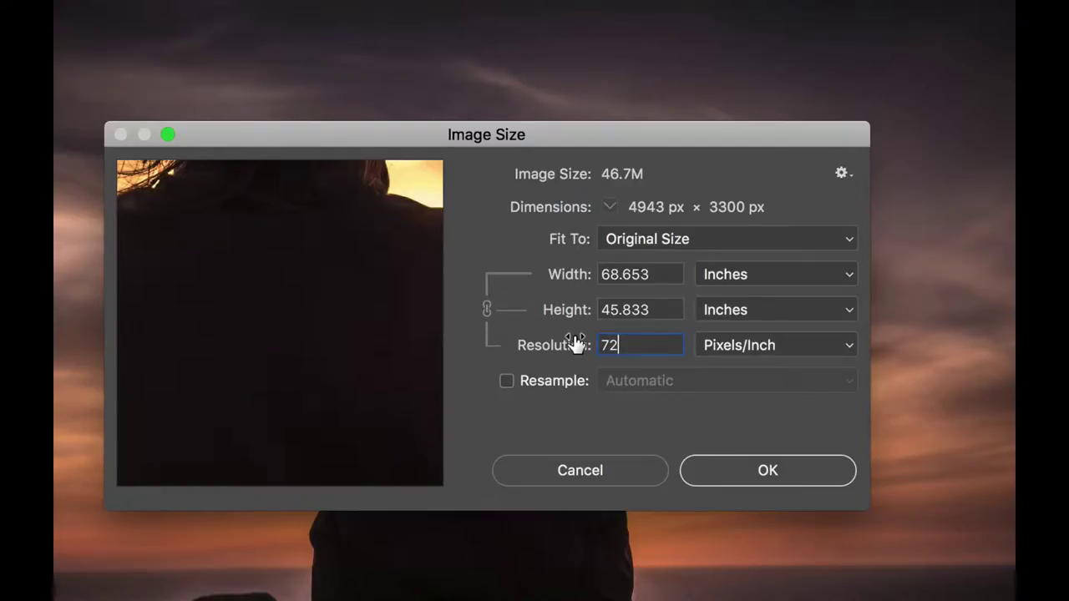
double_click(616, 344)
type("300")
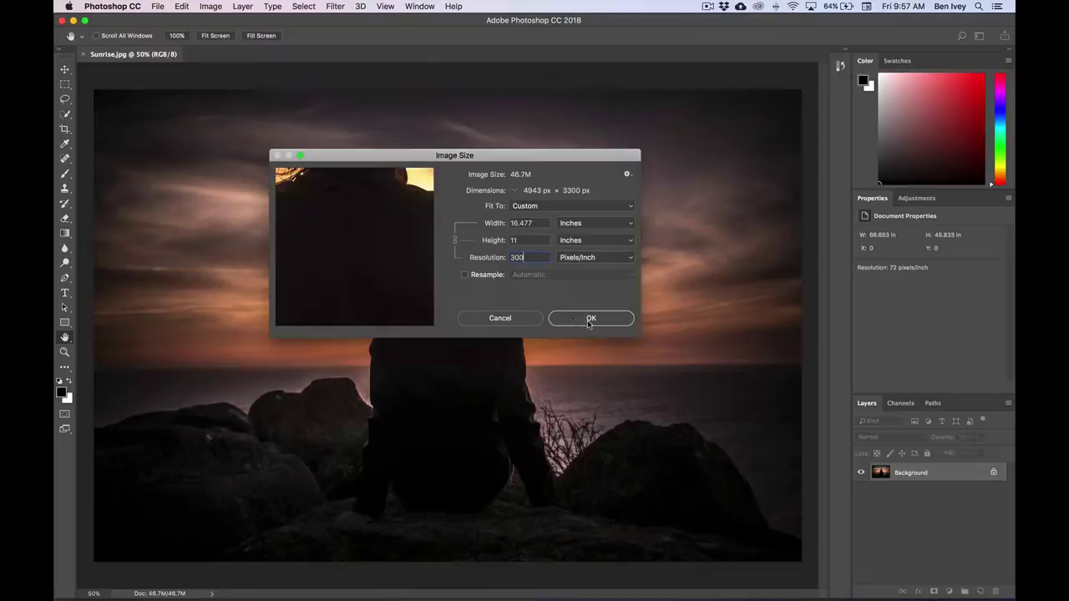
left_click(589, 322)
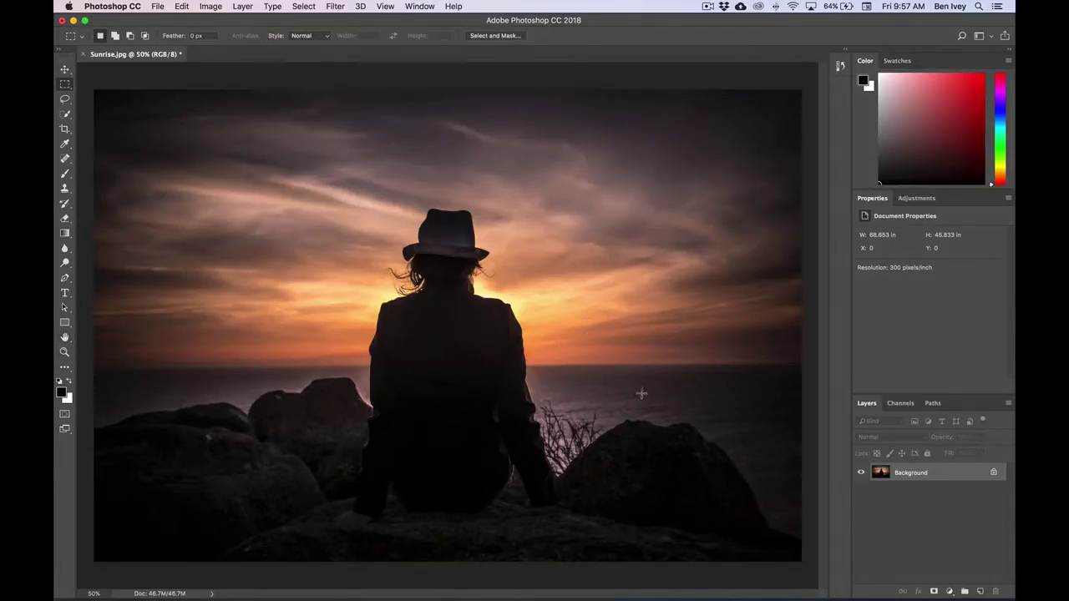
- Save As under the name cd-artwork plus the student's name, choosing the Photoshop format
left_click(157, 6)
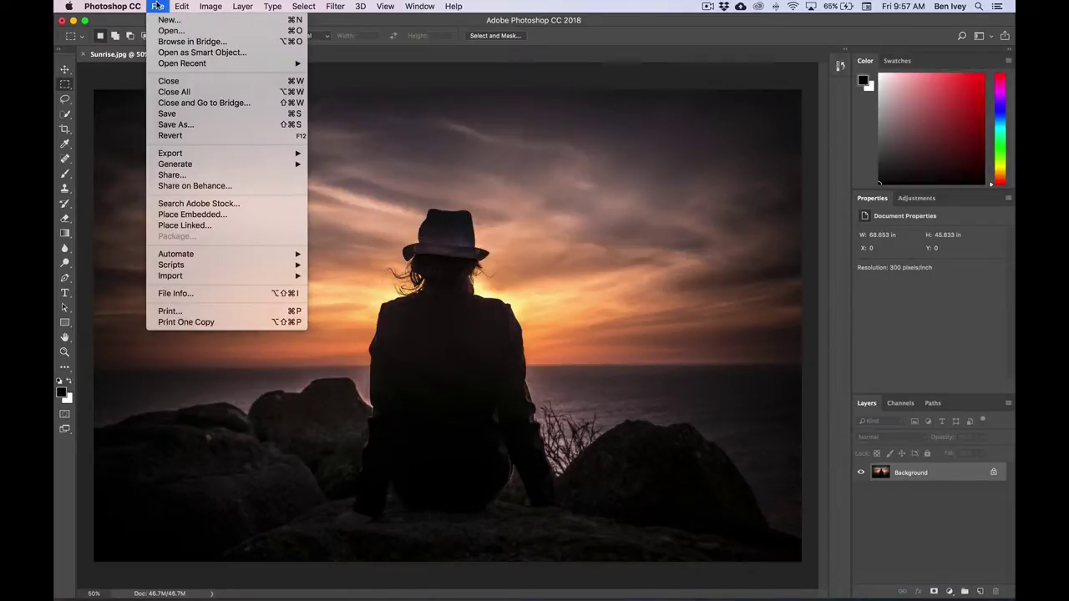
left_click(190, 125)
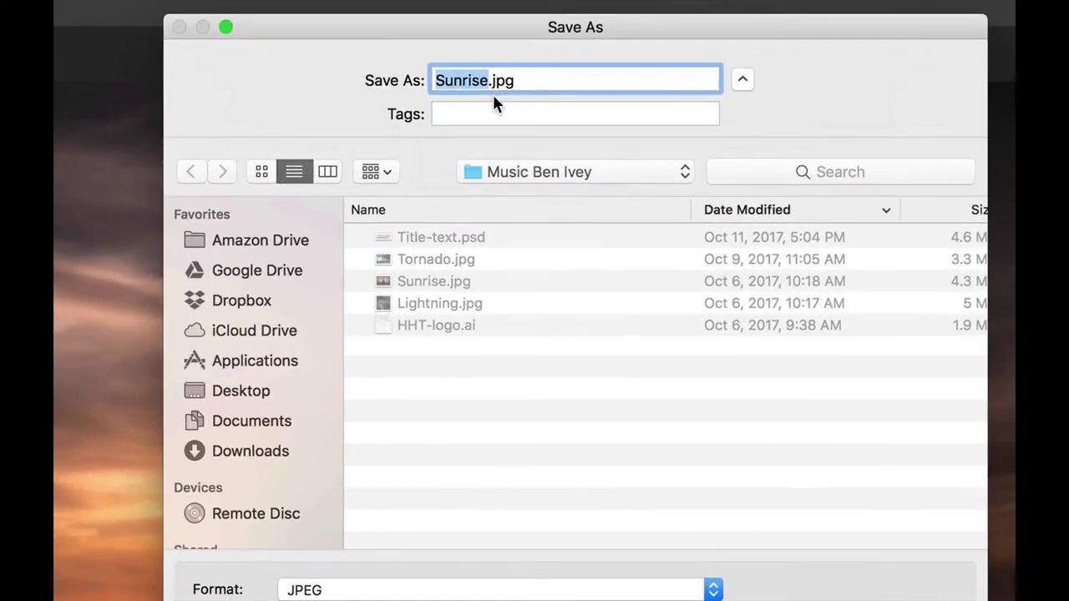
type("cd-artwork")
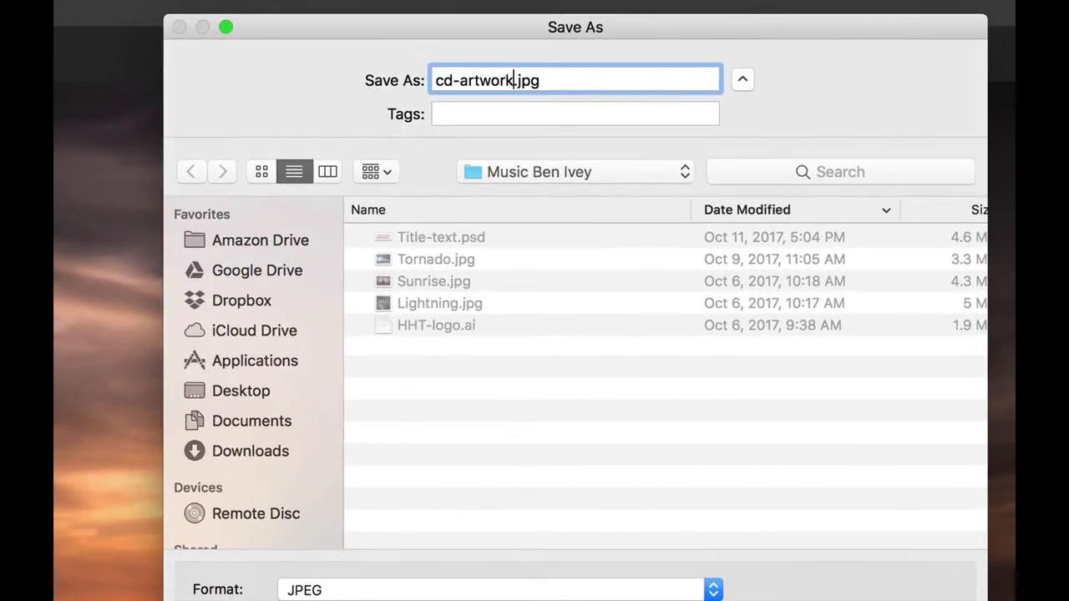
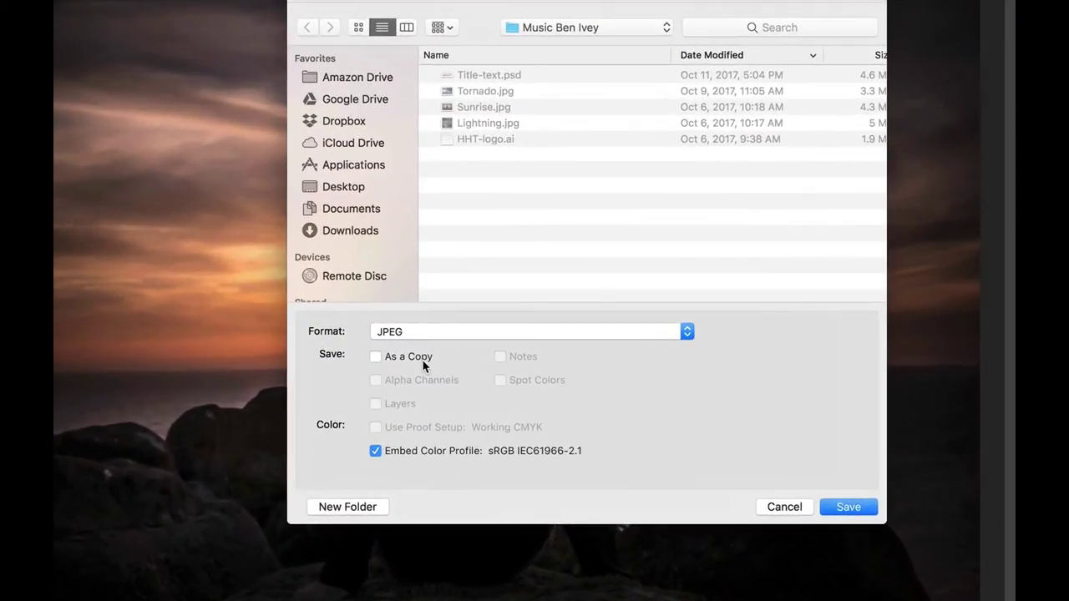
left_click(430, 342)
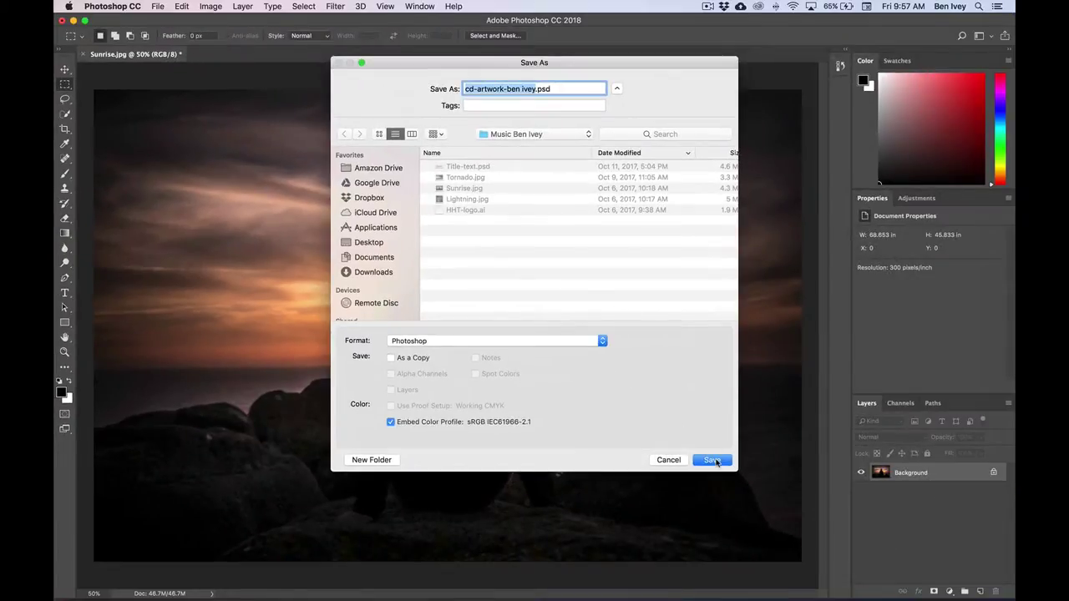
- Save the PSD and crop the photo to a 10.25-inch square with the figure left of centre
left_click(848, 507)
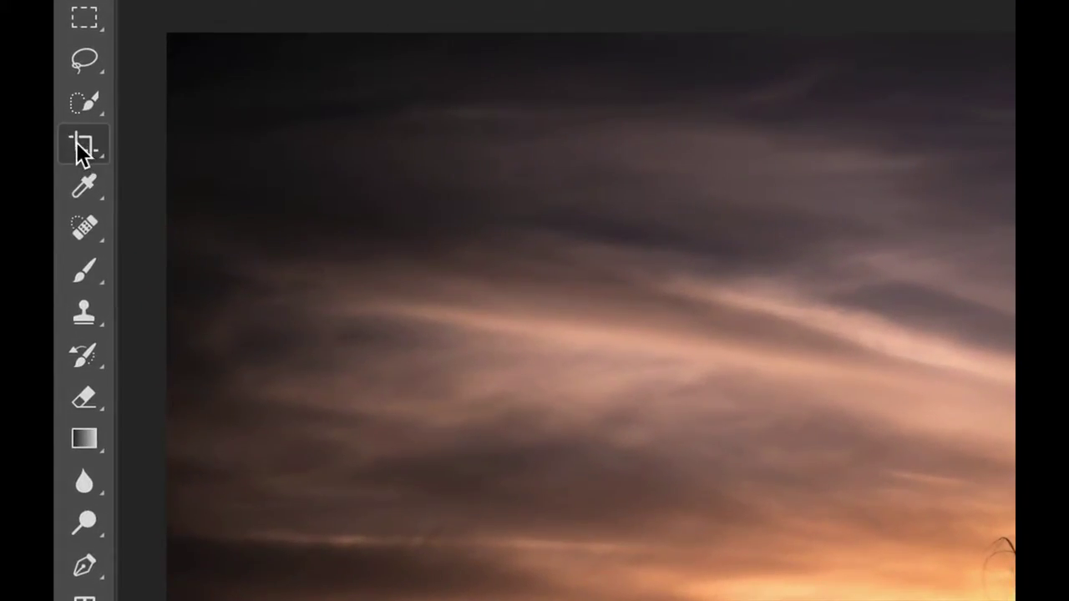
left_click(83, 147)
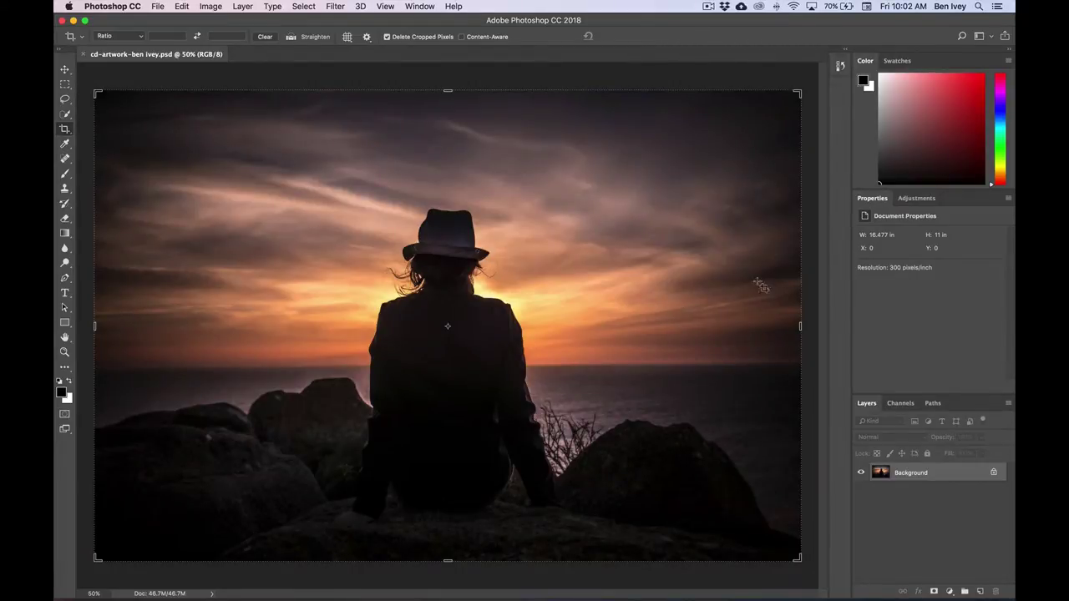
left_click(97, 93)
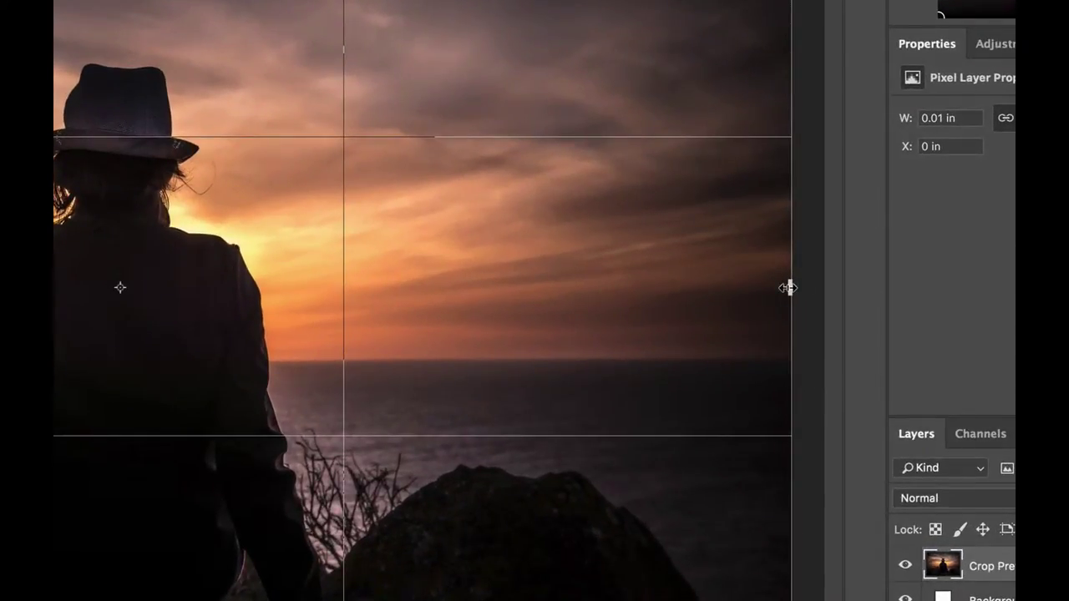
left_click_drag(788, 287, 535, 286)
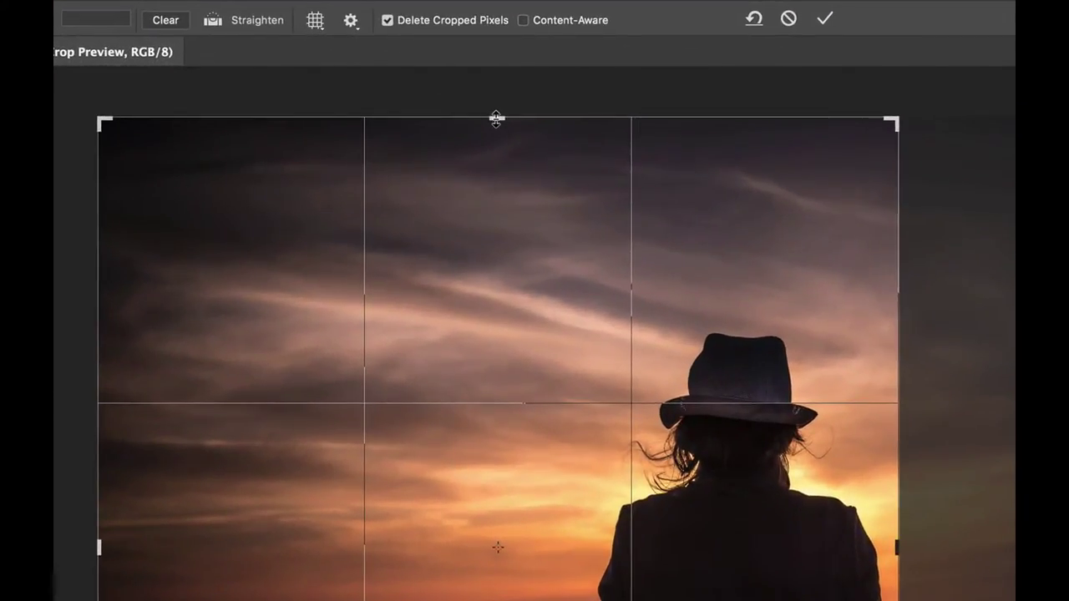
left_click_drag(447, 93, 447, 94)
left_click_drag(496, 123, 496, 148)
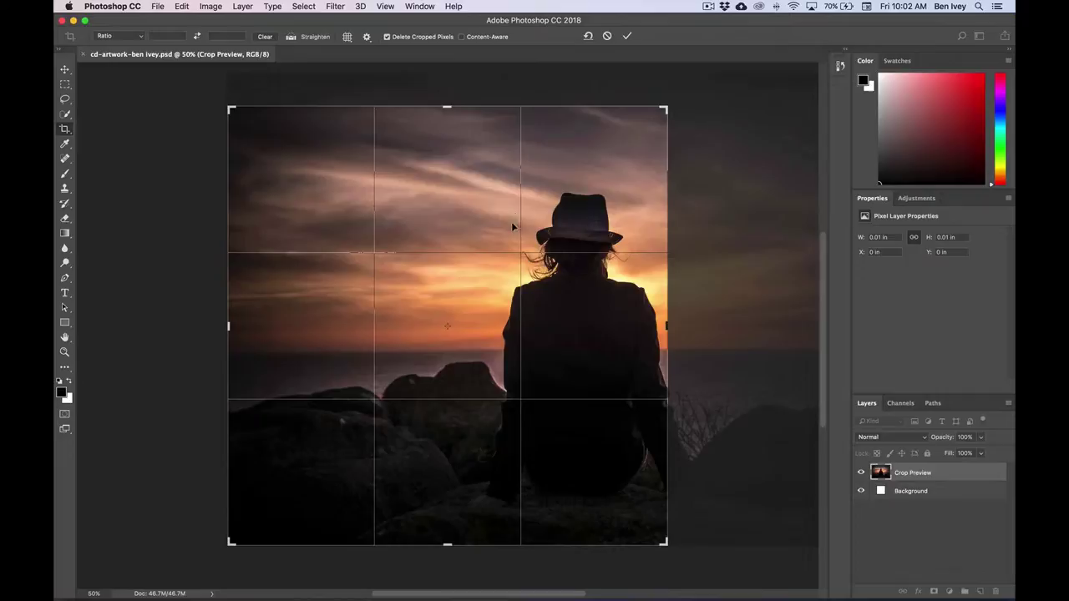
left_click_drag(496, 279, 274, 293)
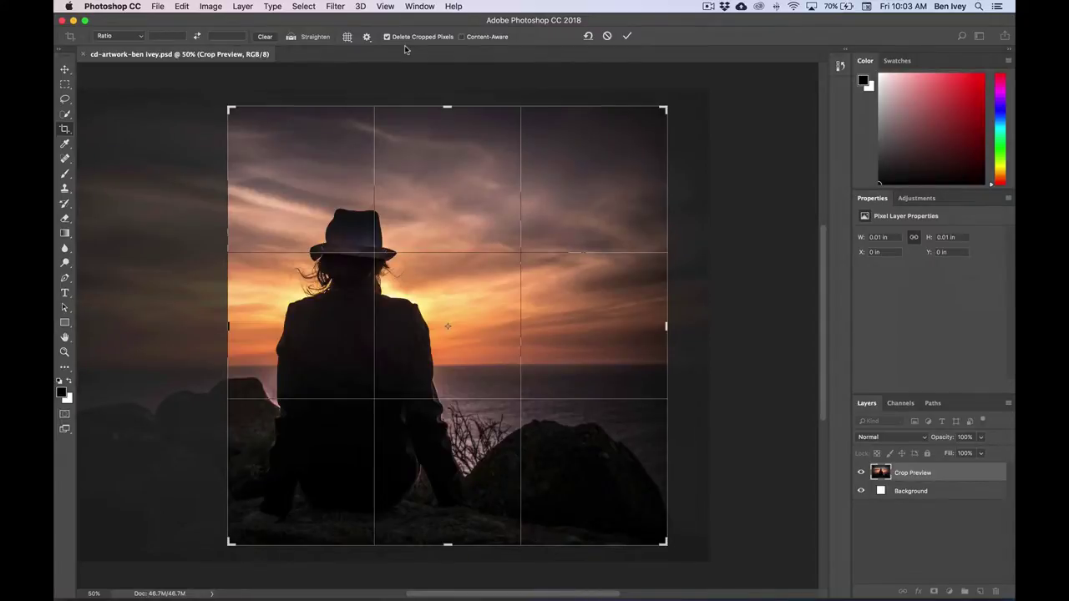
key("Return")
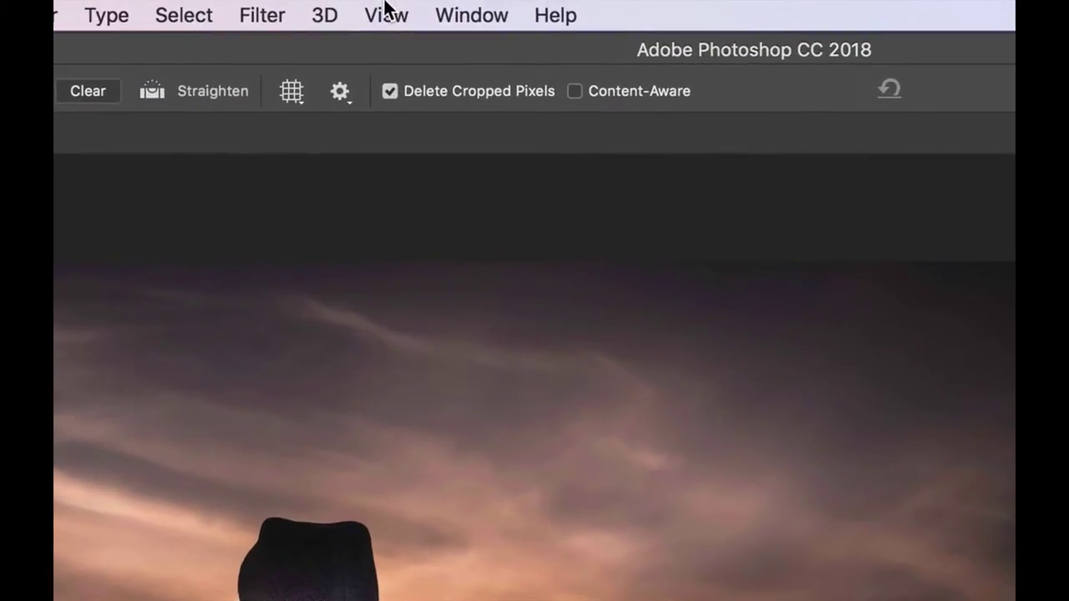
- Create a guide layout with columns off and 0.125 in margins on top, left, bottom and right
left_click(385, 6)
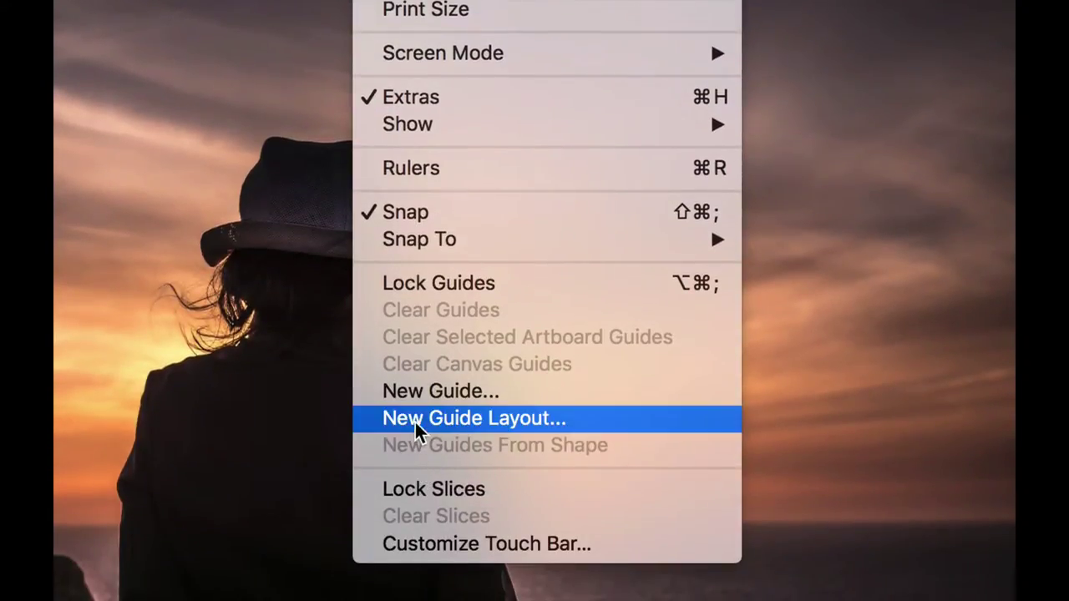
left_click(422, 424)
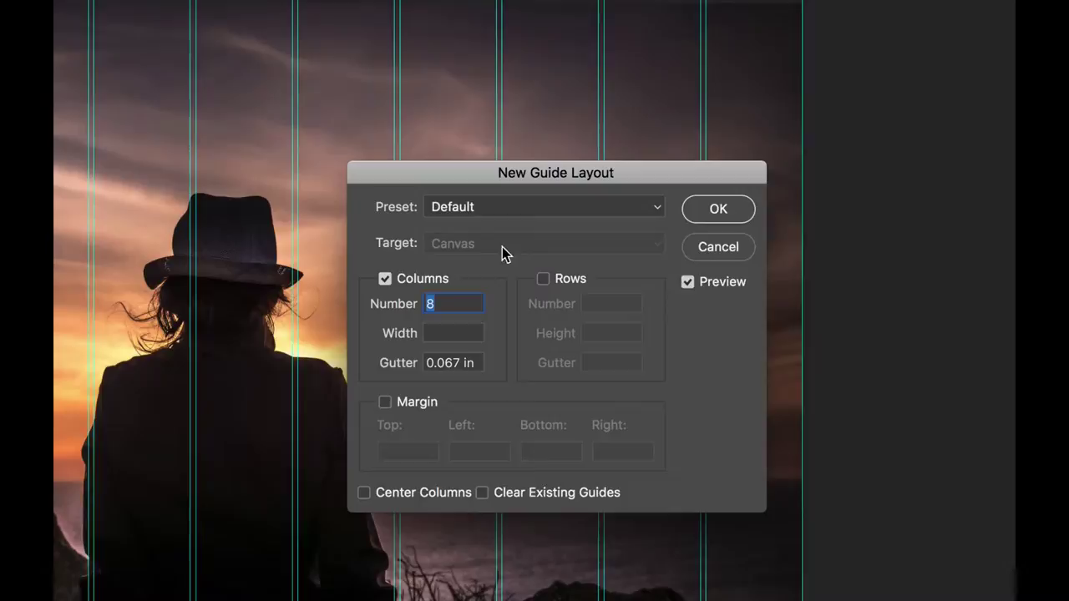
left_click(385, 280)
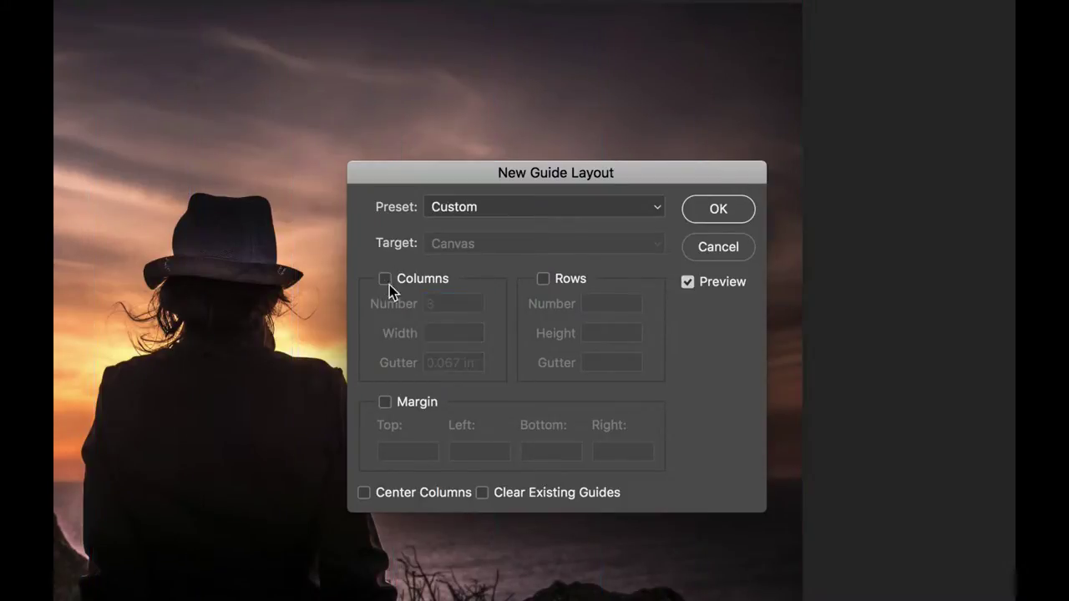
left_click(385, 402)
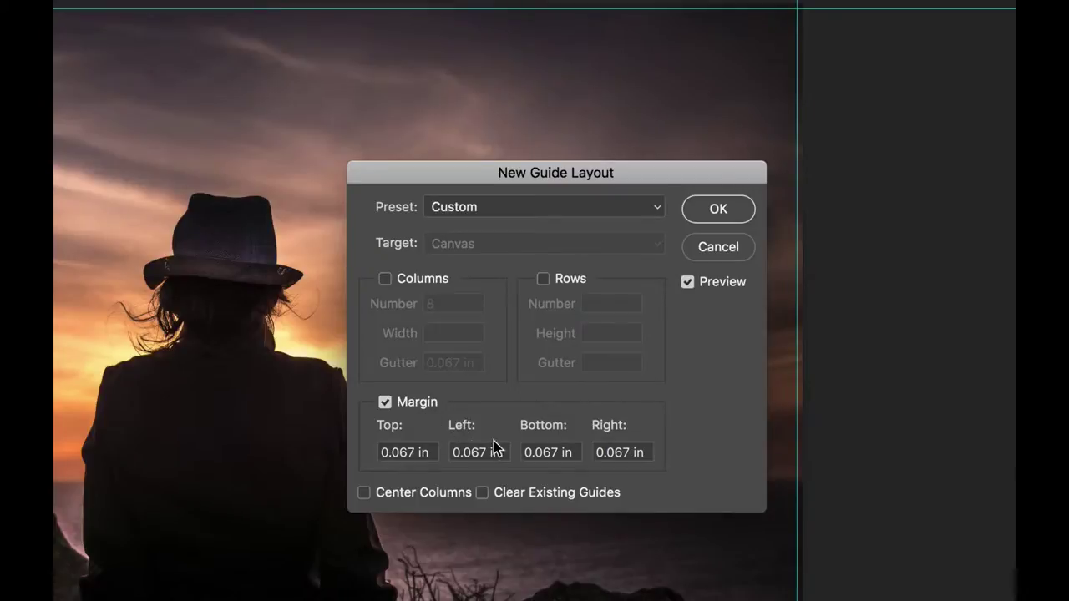
triple_click(391, 453)
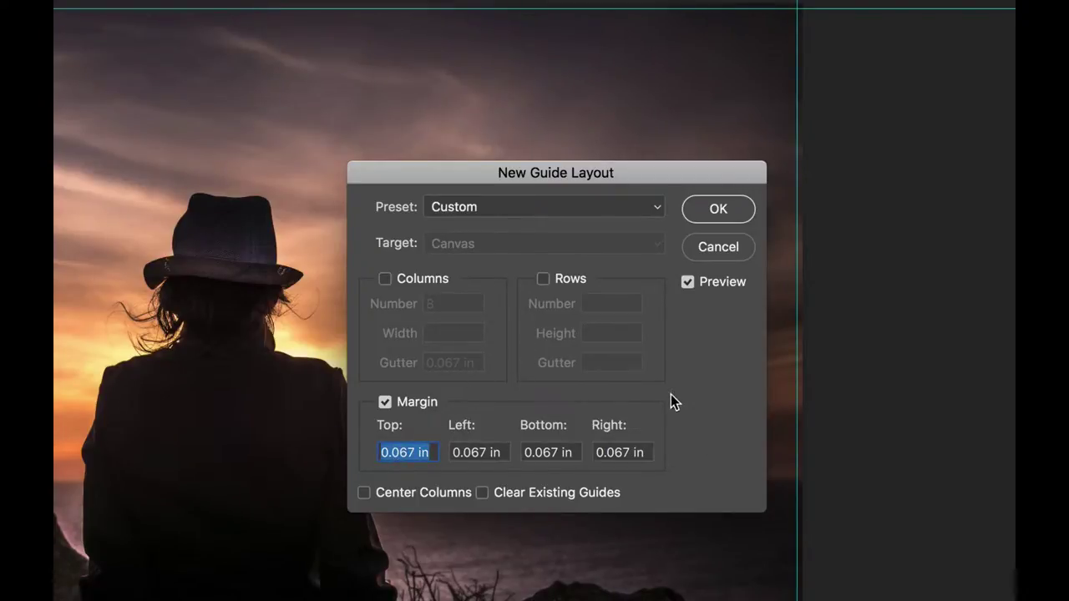
type(".125")
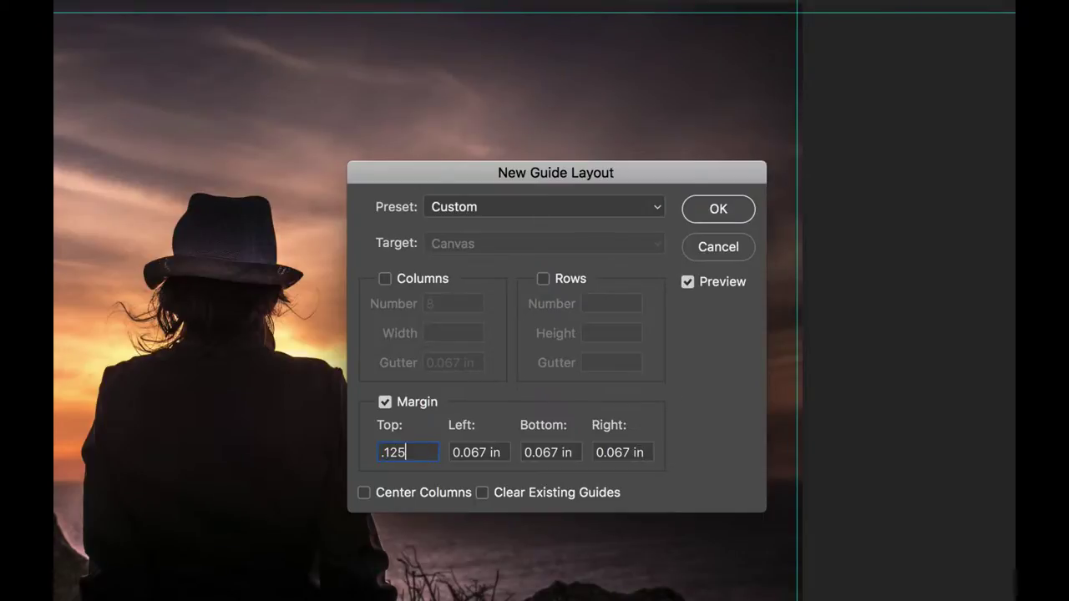
key("Tab")
type(".125")
key("Tab")
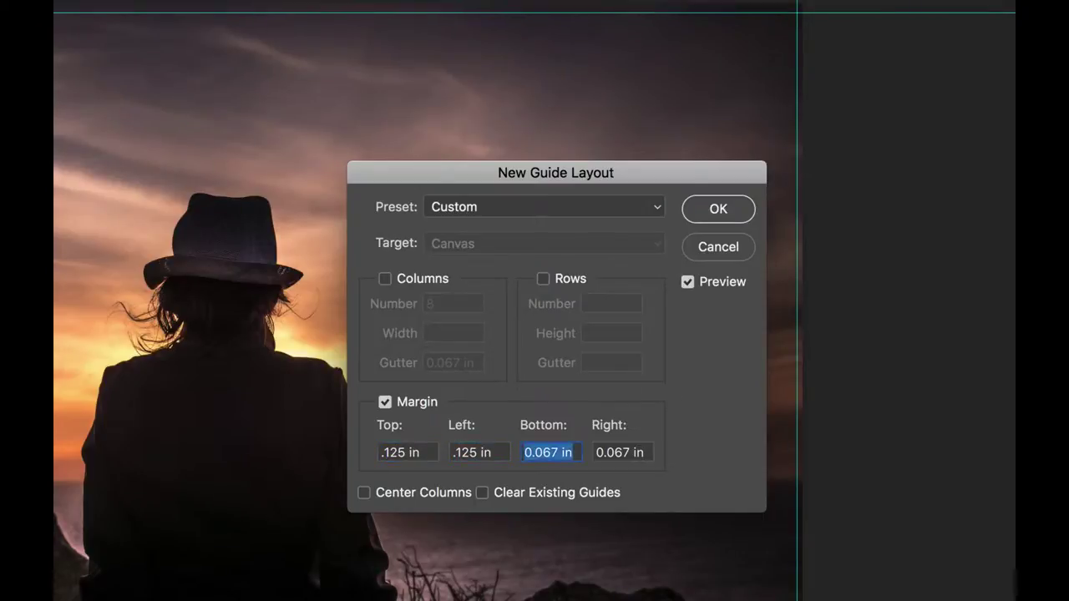
type(".125")
key("Tab")
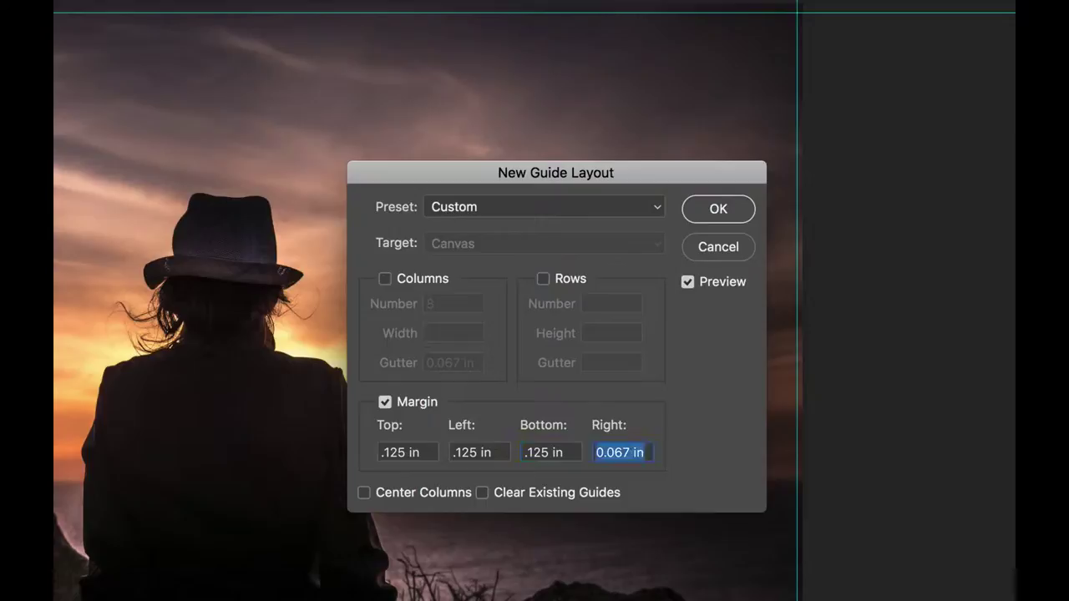
type(".125")
key("Tab")
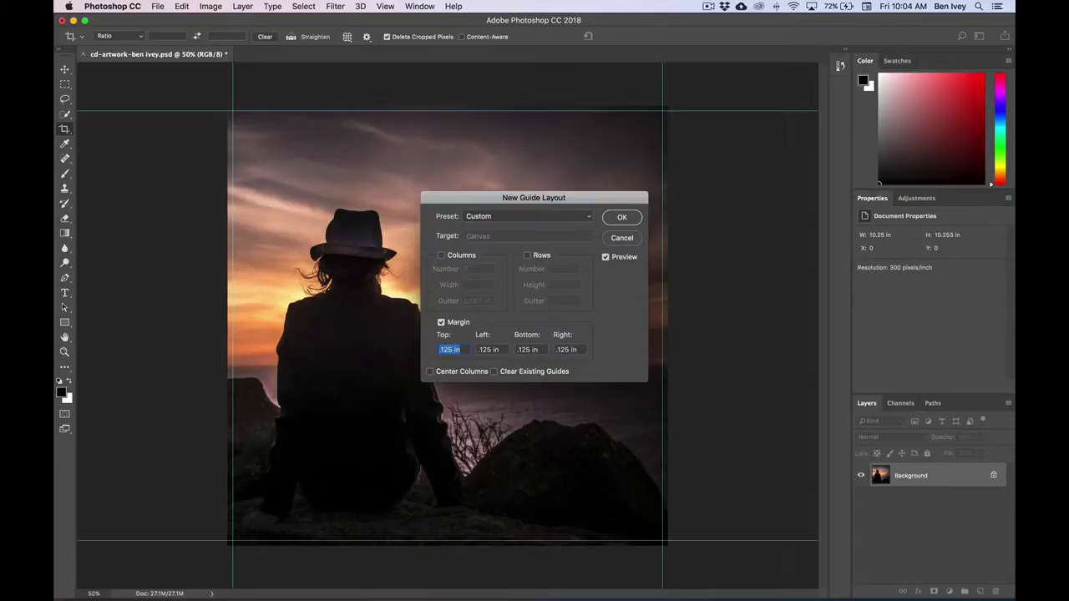
key("Return")
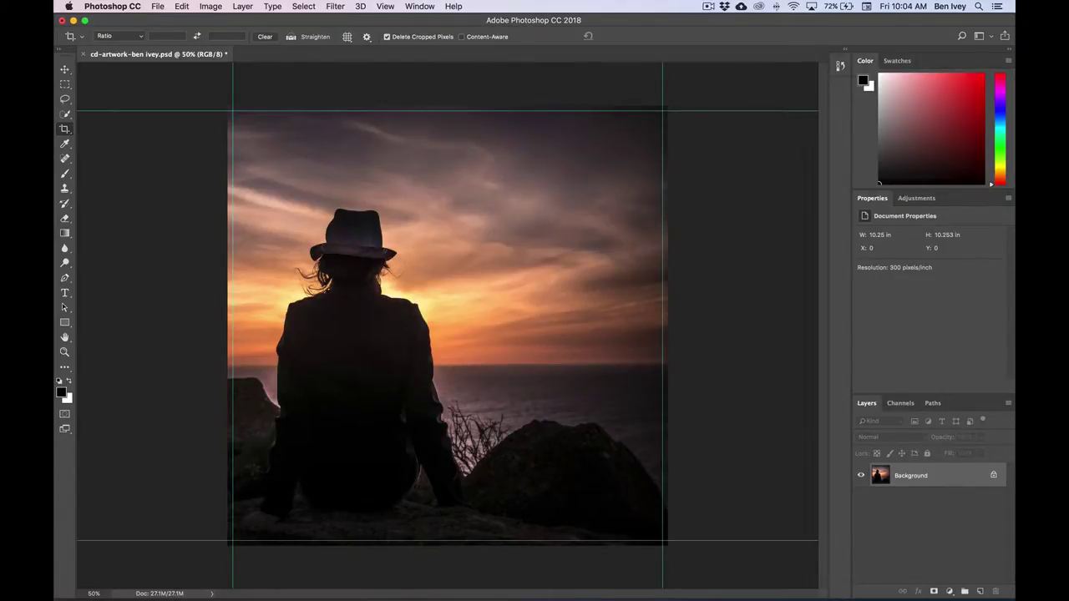
- Zoom to 100%, pan to the top-left corner of the canvas, and turn on rulers
left_click(385, 5)
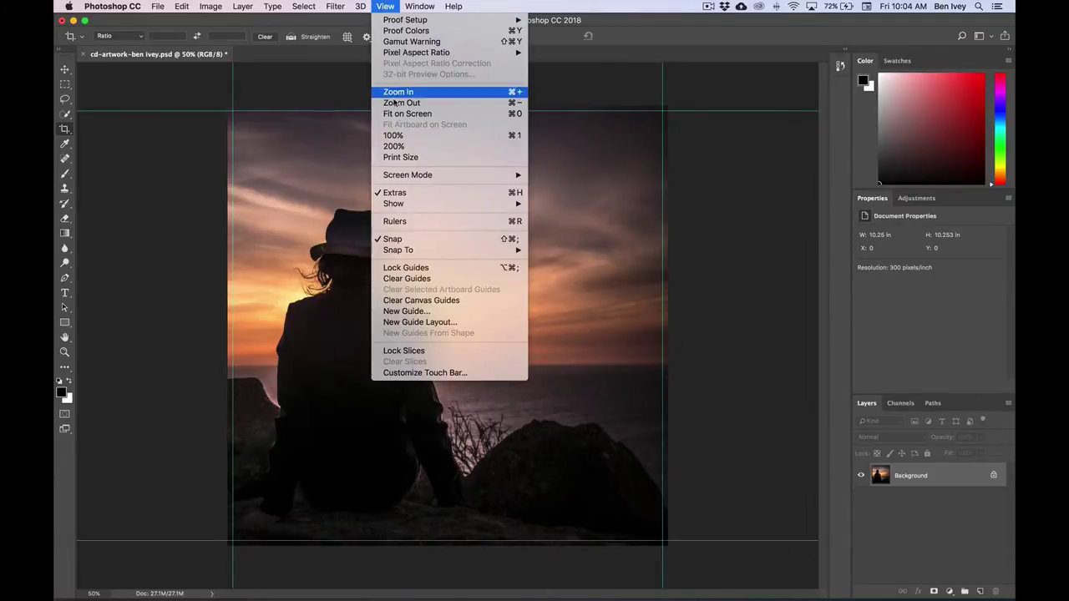
left_click(405, 136)
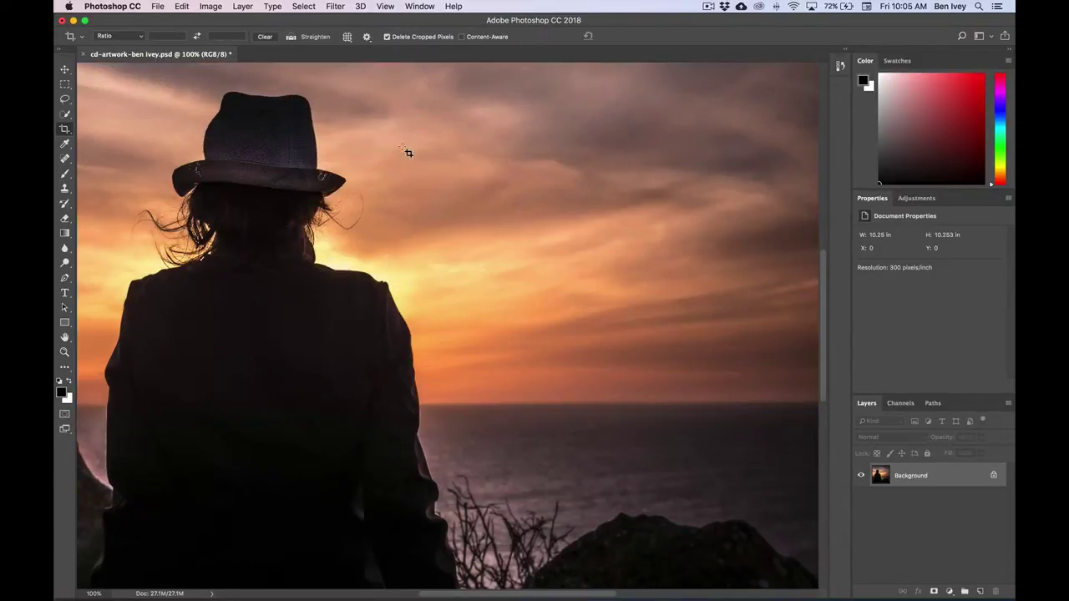
left_click_drag(215, 107, 358, 405)
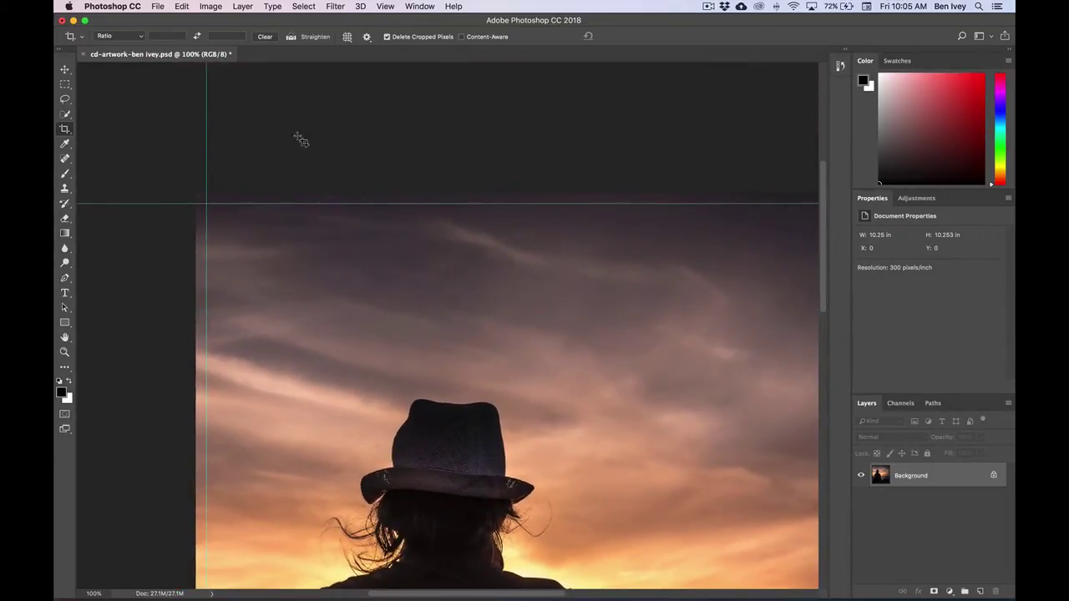
left_click(388, 8)
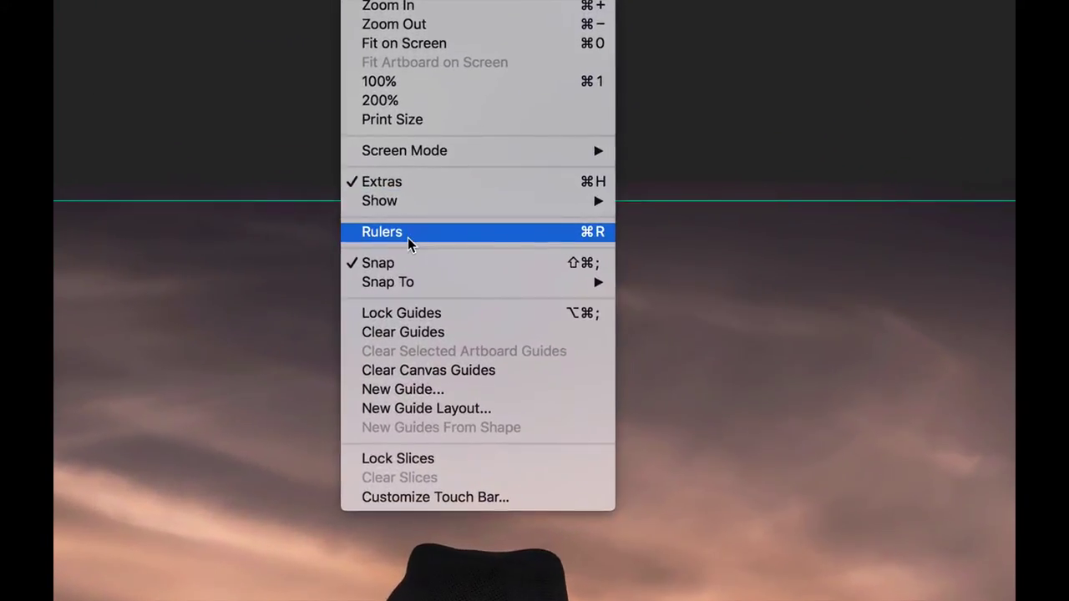
left_click(406, 221)
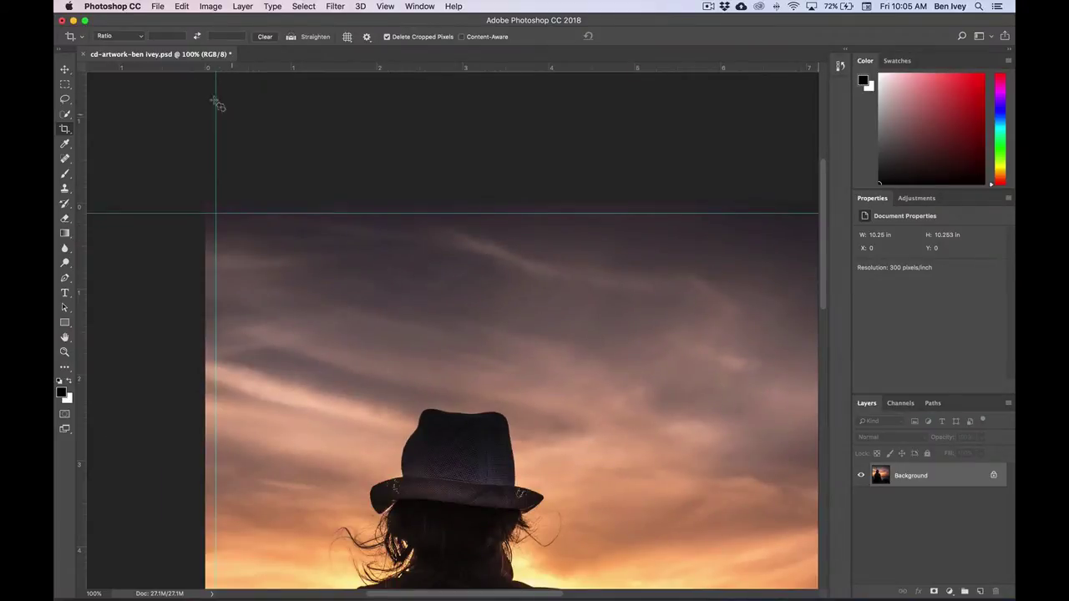
left_click_drag(252, 200, 148, 112)
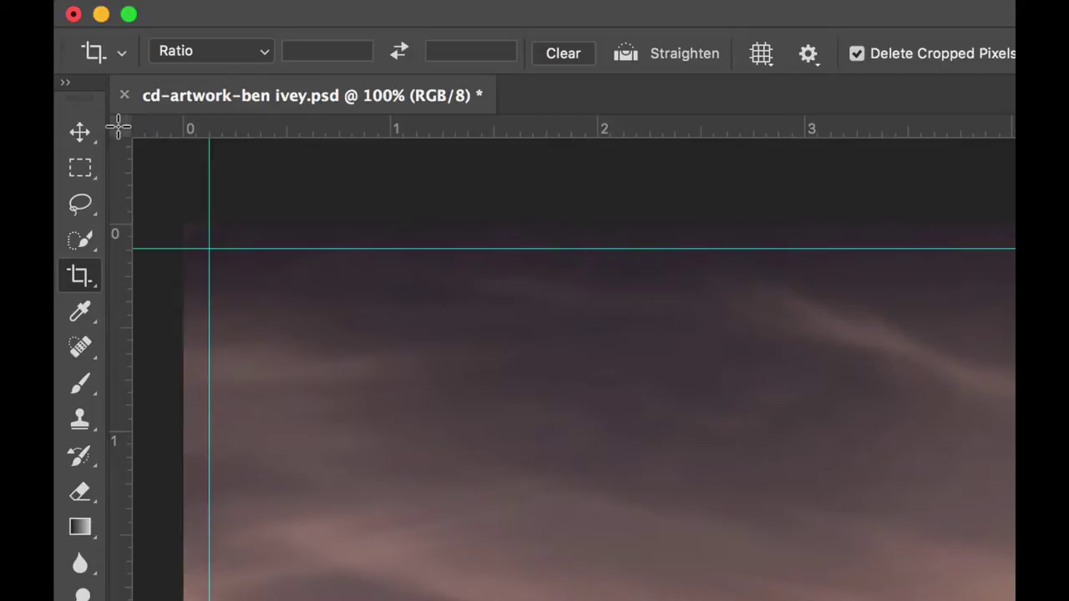
- Add horizontal and vertical guides inside the top and left margins, then reset the ruler origin to the canvas corner
mouse_move(118, 126)
left_mouse_down()
mouse_move(172, 227)
mouse_move(234, 277)
mouse_move(326, 304)
mouse_move(244, 279)
mouse_move(314, 290)
mouse_move(262, 289)
mouse_move(214, 253)
left_mouse_up()
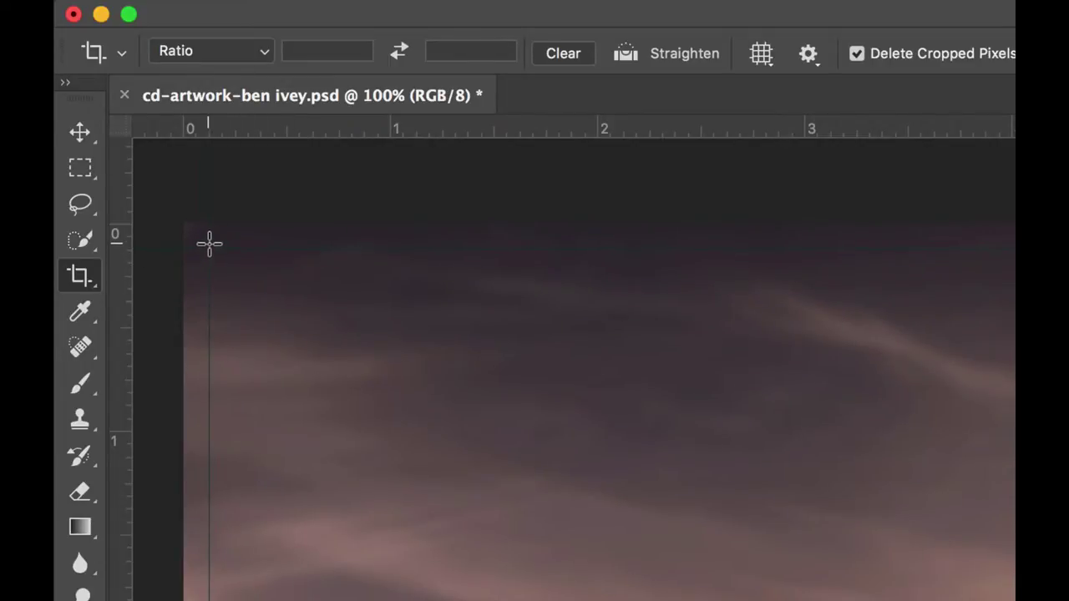
left_click_drag(207, 246, 209, 248)
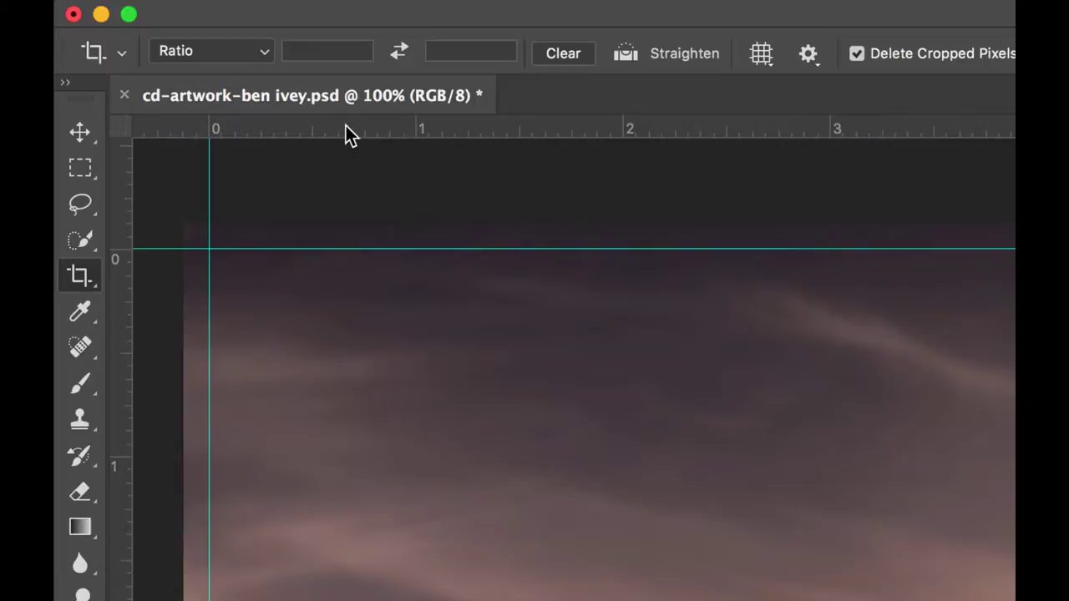
left_click_drag(346, 127, 337, 301)
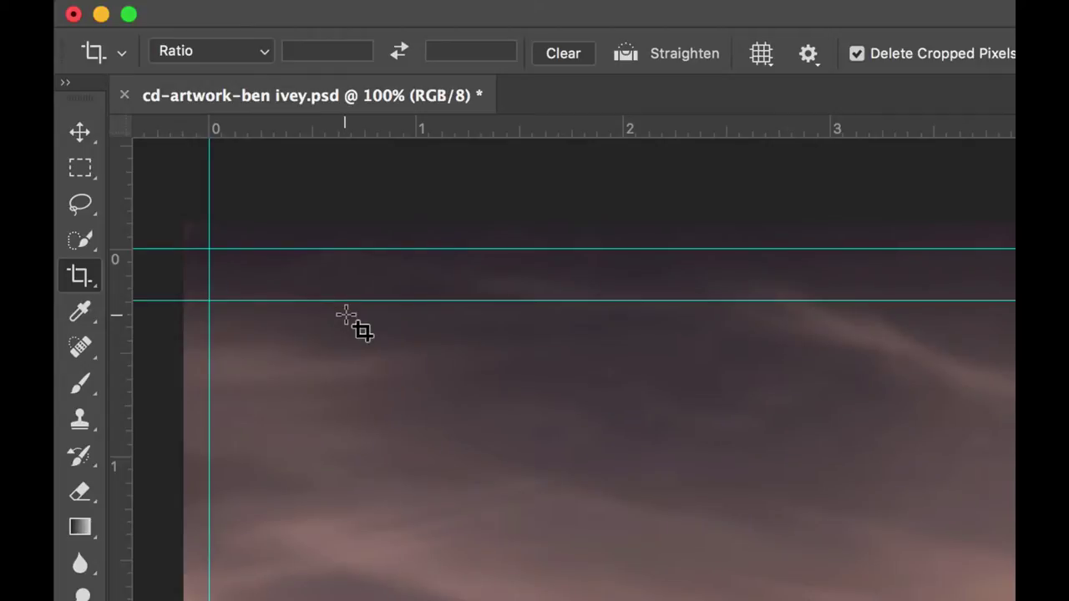
left_click_drag(119, 265, 262, 284)
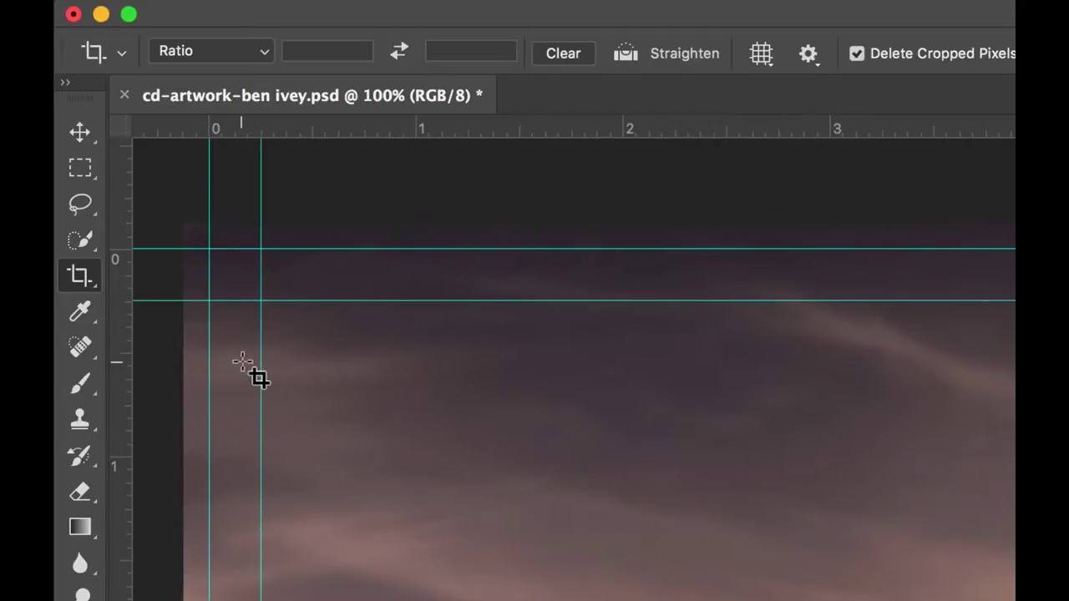
double_click(119, 126)
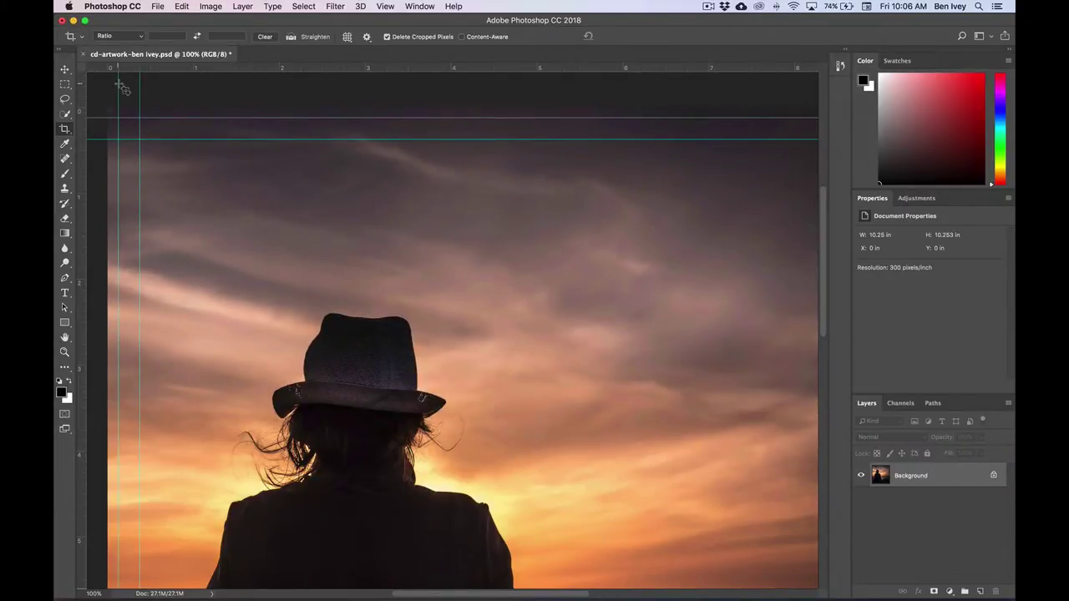
- Fit the artwork on screen and add a horizontal guide at 9.875 in
key("super+0")
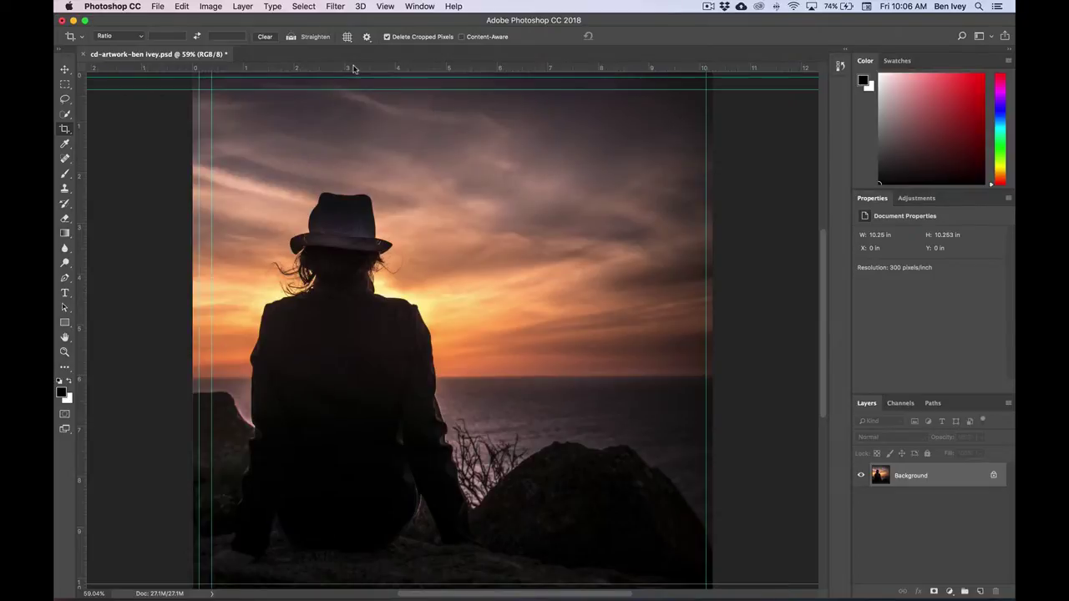
left_click(384, 5)
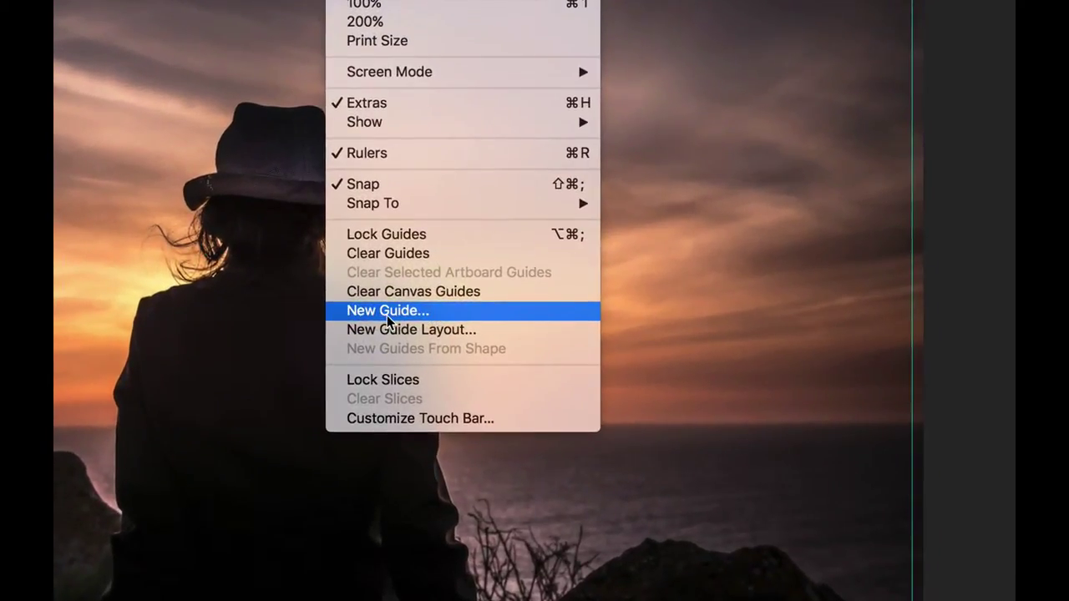
left_click(387, 313)
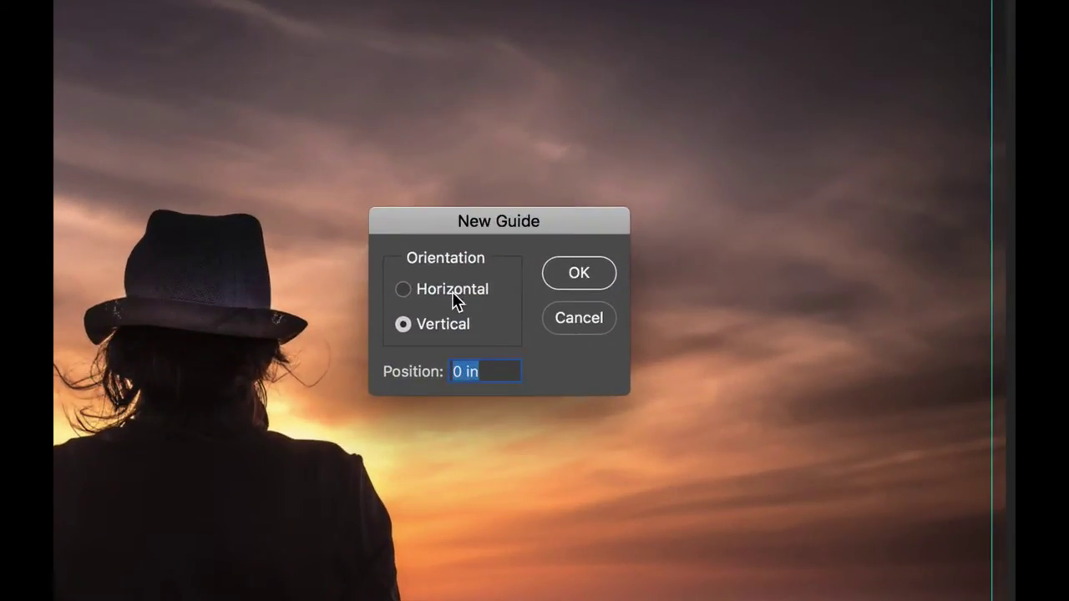
left_click(451, 289)
type("9.87")
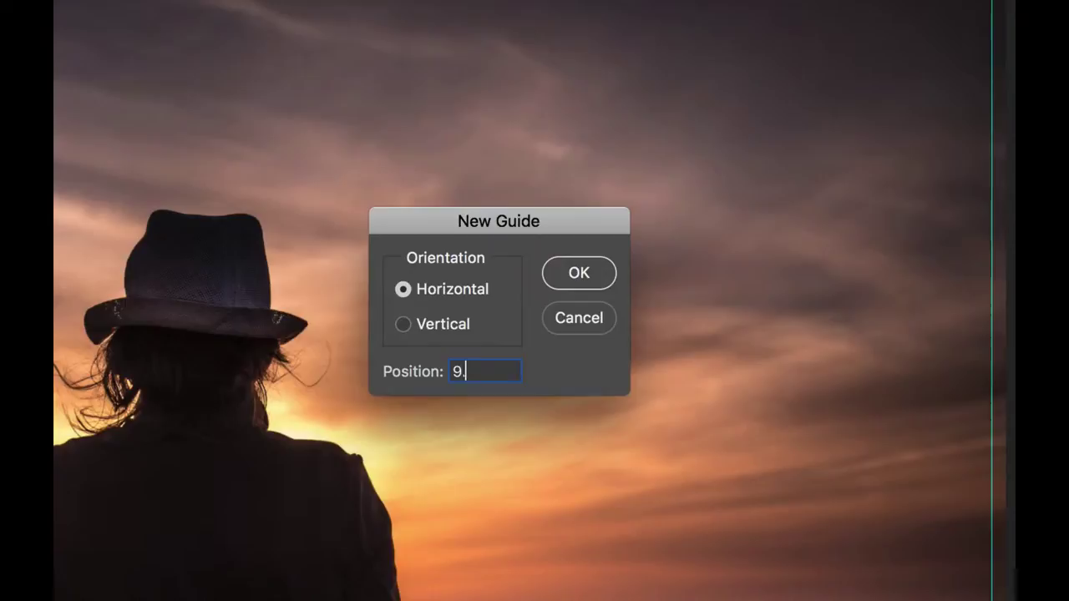
type("5")
left_click(580, 274)
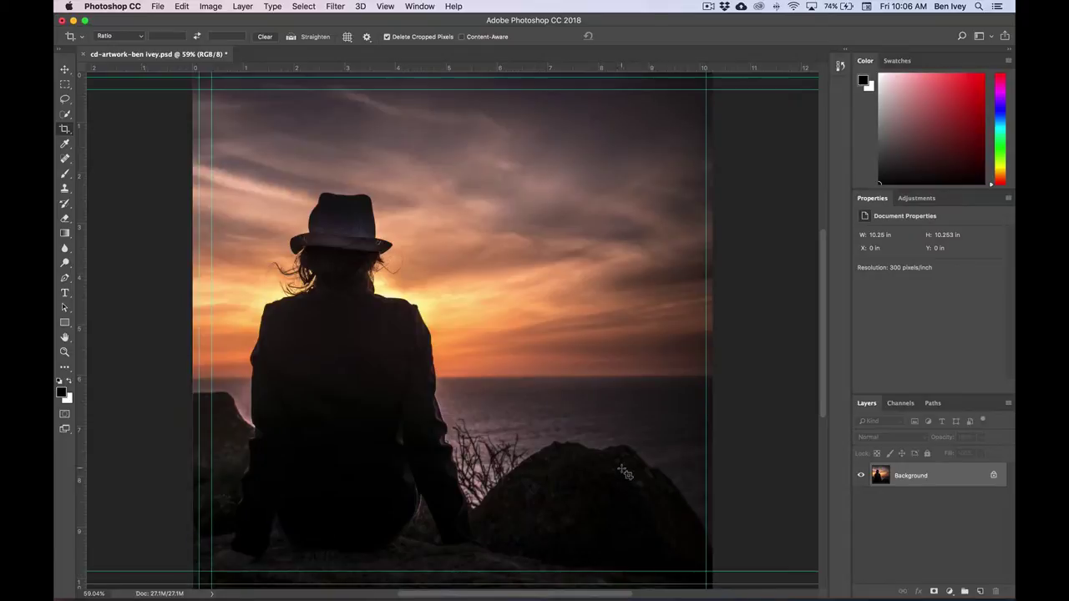
- Add a vertical guide at 9.875 in to mirror the left-side guide
left_click(385, 6)
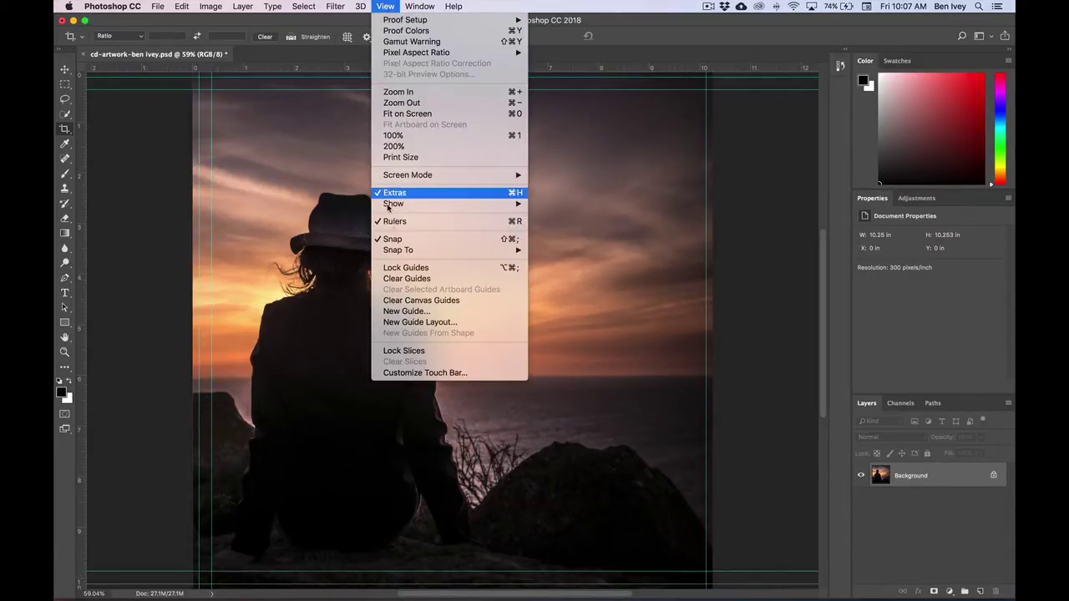
left_click(434, 310)
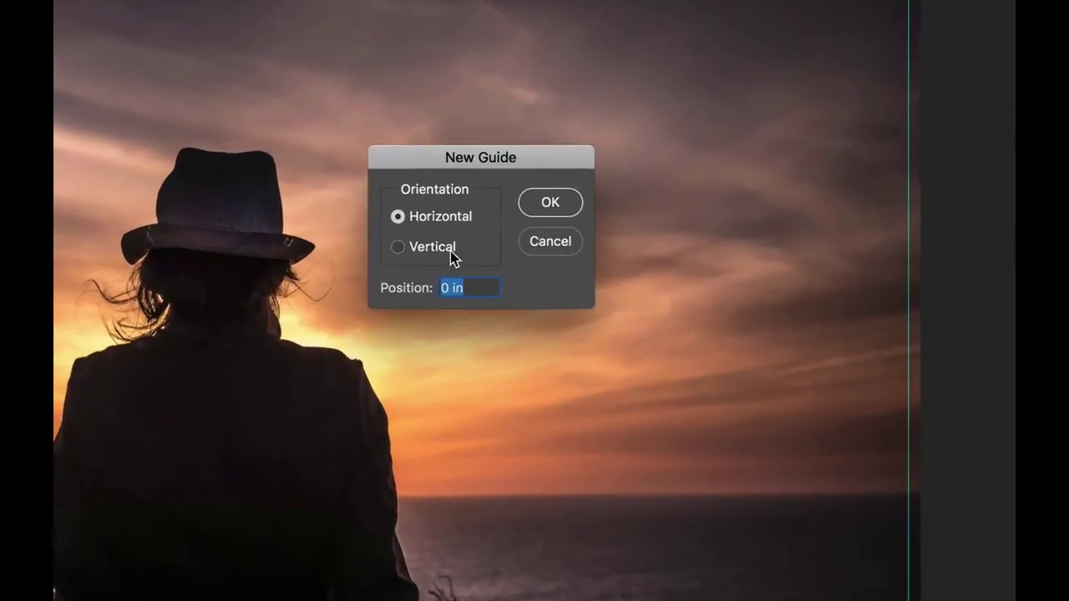
left_click(462, 245)
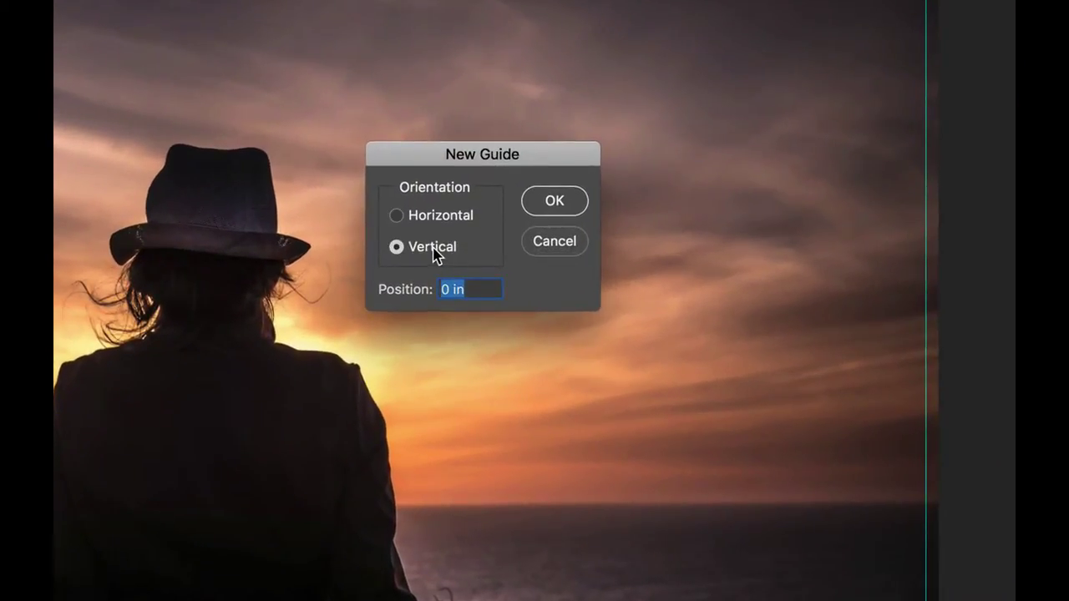
type("9.875")
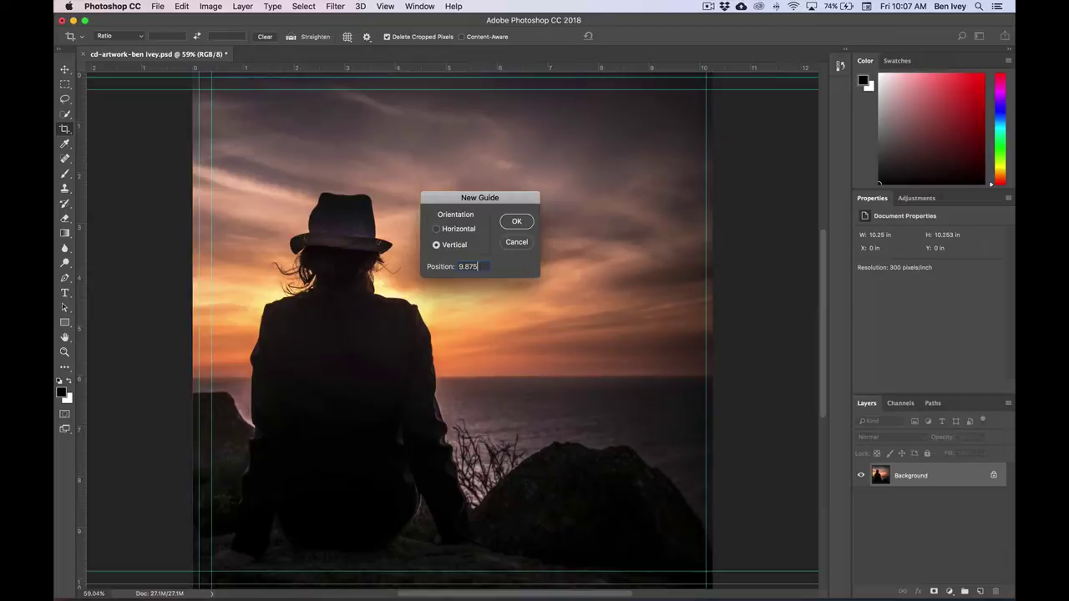
key("Return")
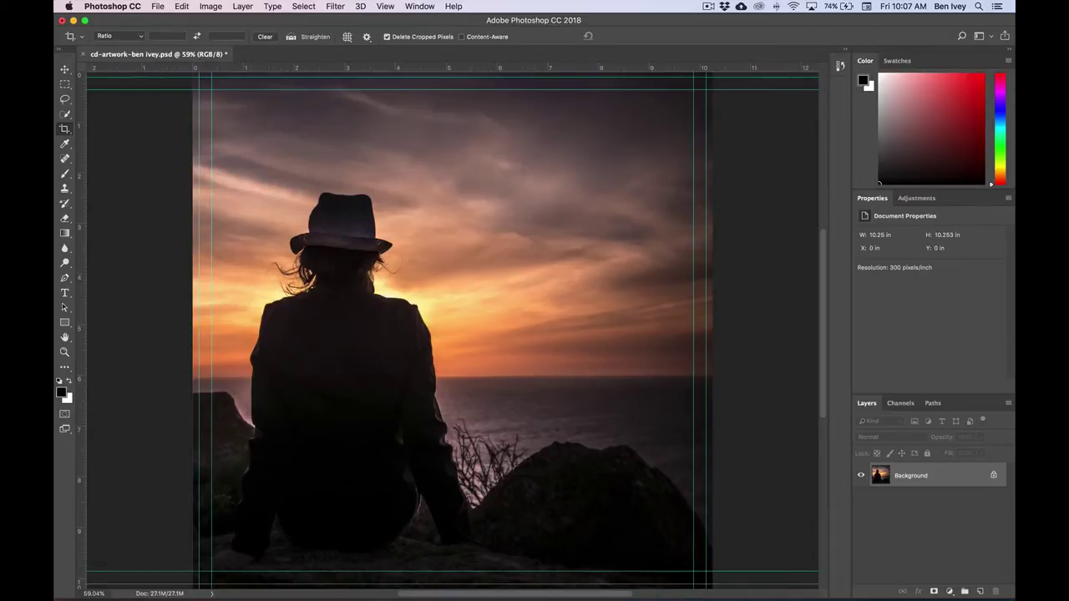
- Save the cd-artwork PSD with File > Save so its new guides are kept
left_click(157, 6)
left_click(184, 114)
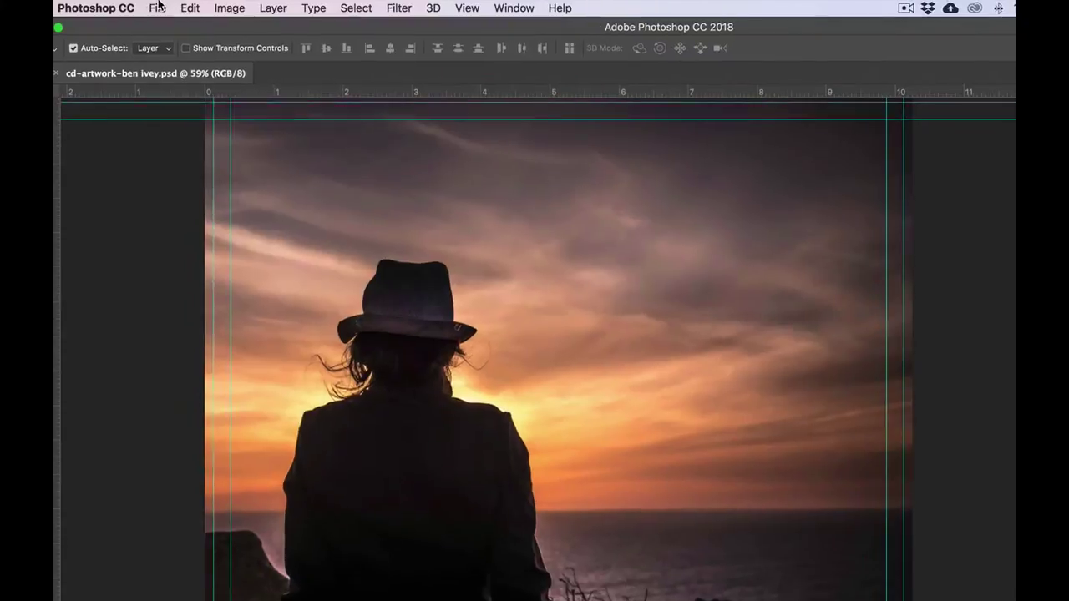
- Open the Tornado.jpg storm photo as a new document
left_click(158, 6)
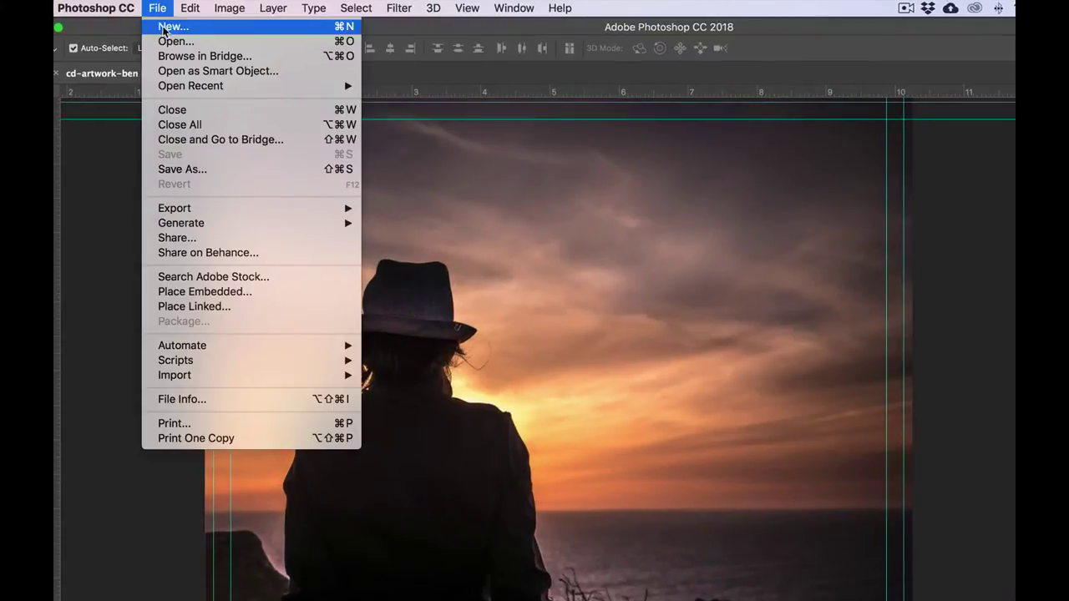
left_click(171, 43)
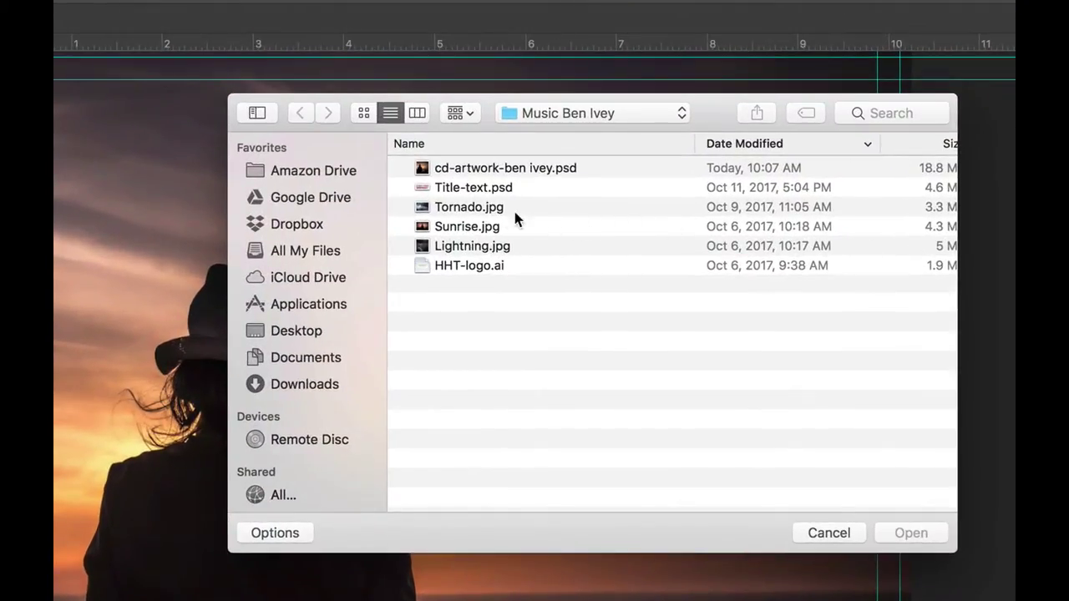
left_click(472, 209)
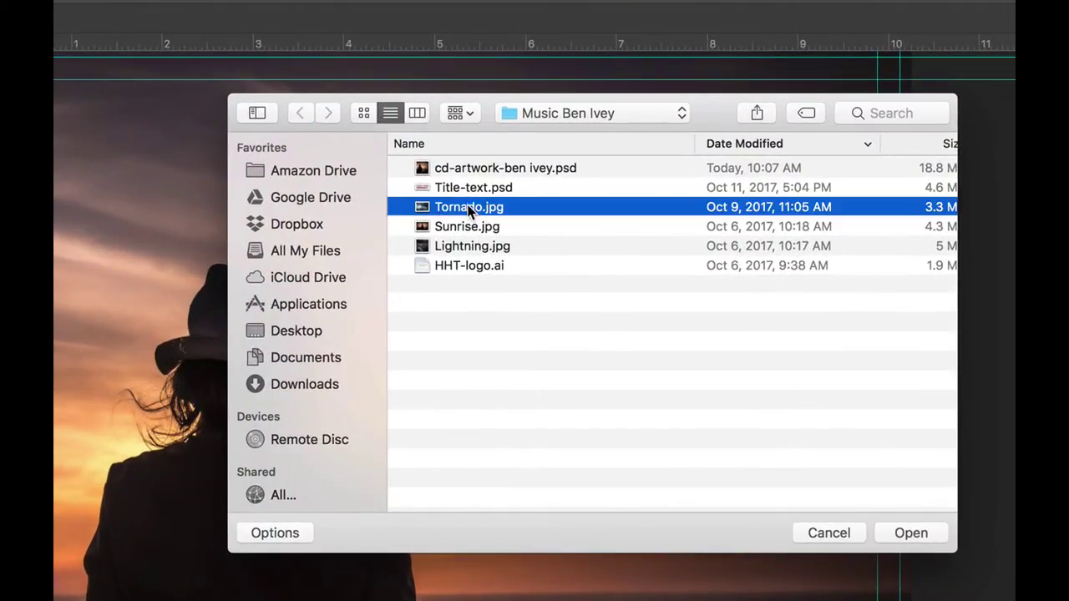
left_click(910, 533)
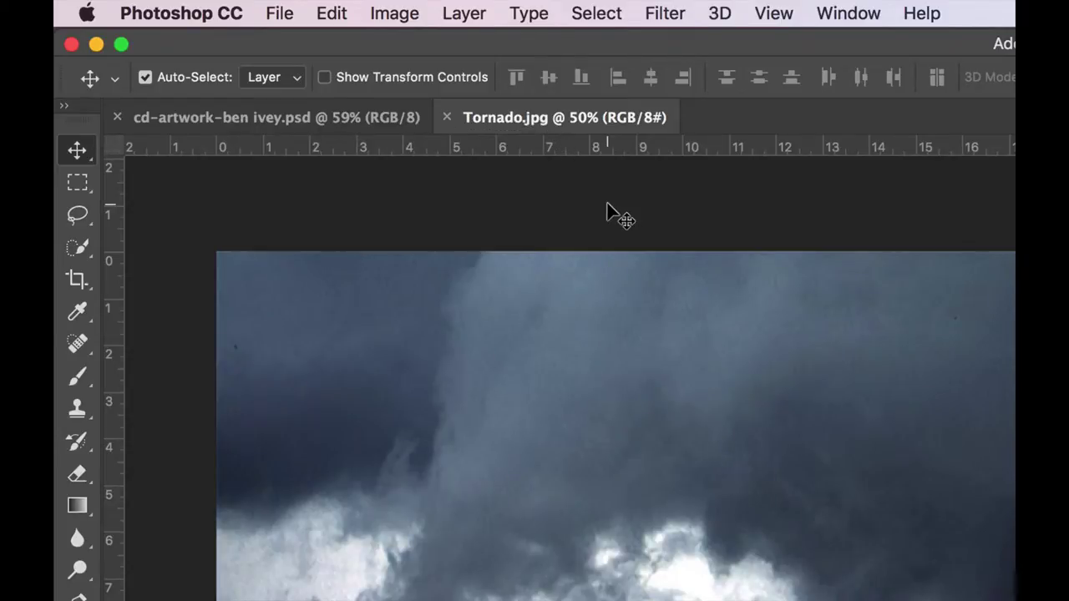
- Float the Tornado.jpg tab into its own window and move it aside
left_click(306, 126)
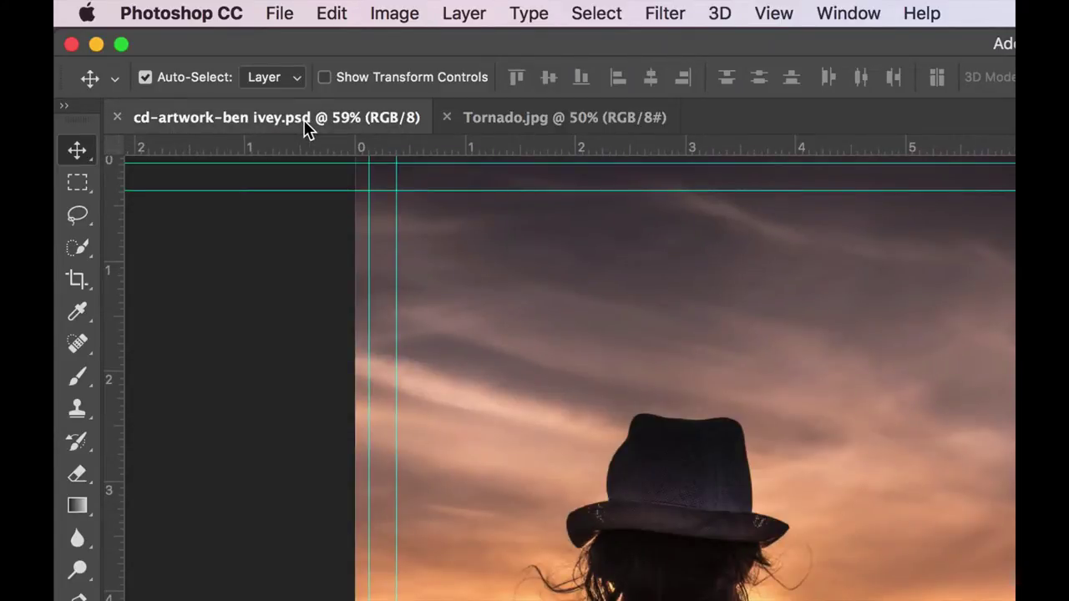
left_click(508, 118)
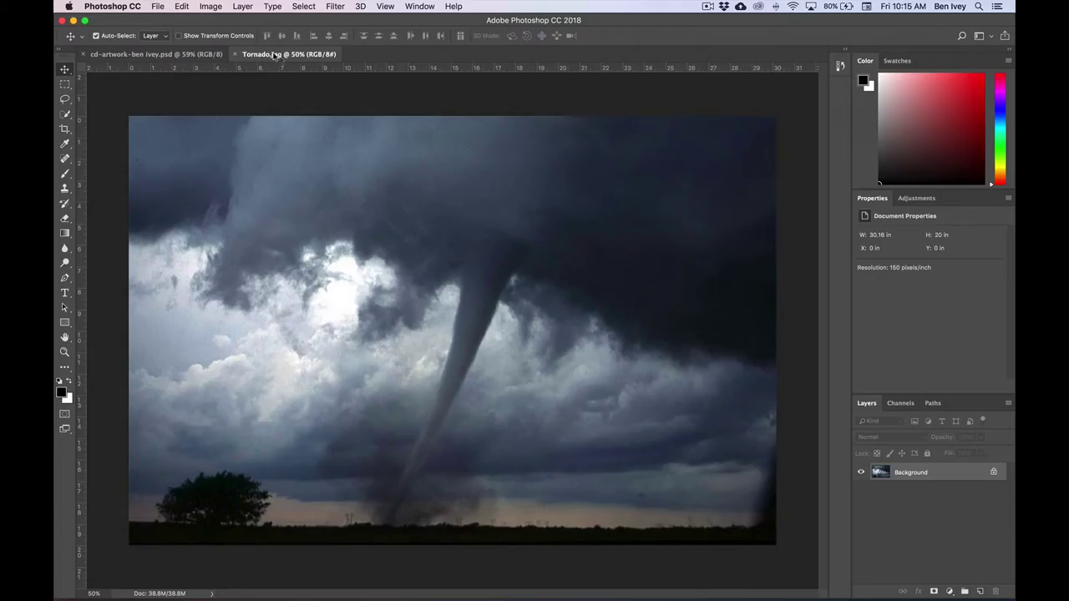
left_click_drag(267, 54, 528, 155)
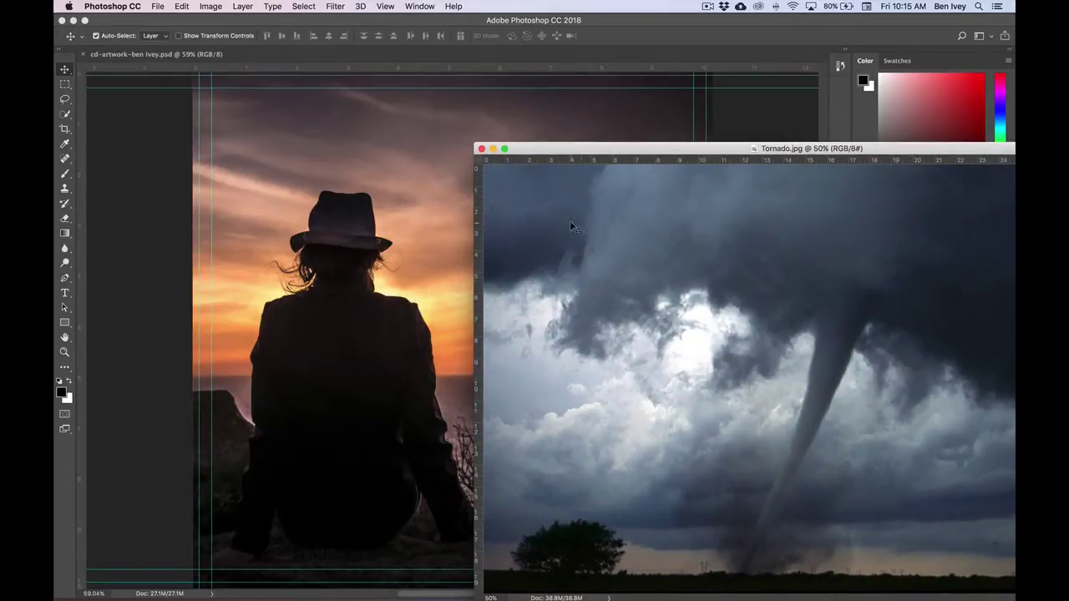
left_click_drag(546, 150, 271, 65)
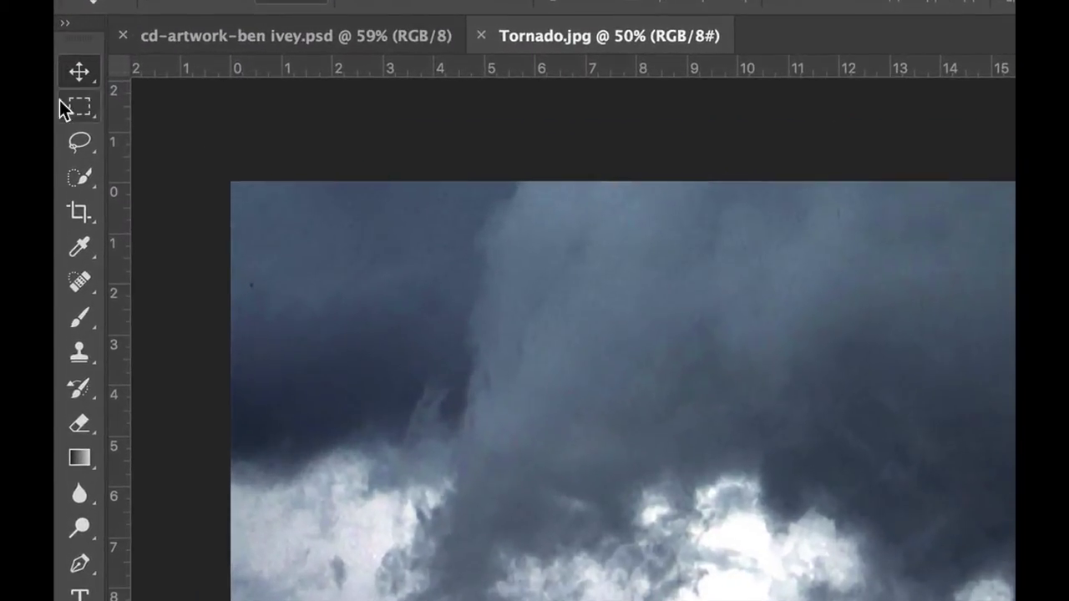
- Choose the Rectangular Marquee Tool in New Selection mode with Feather at 0 px
left_click(63, 87)
left_click(77, 108)
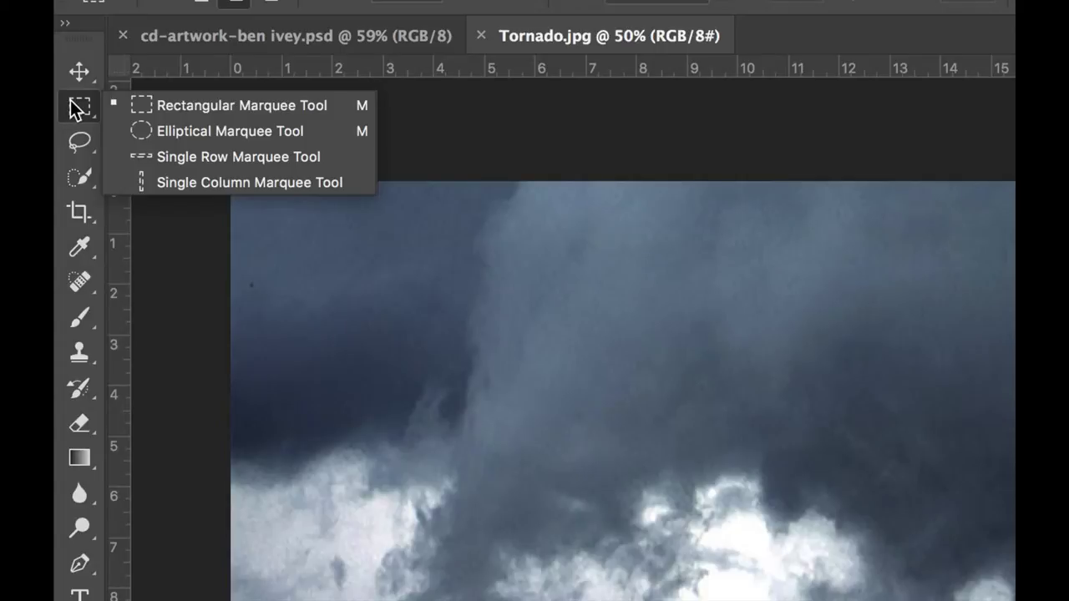
left_click(176, 106)
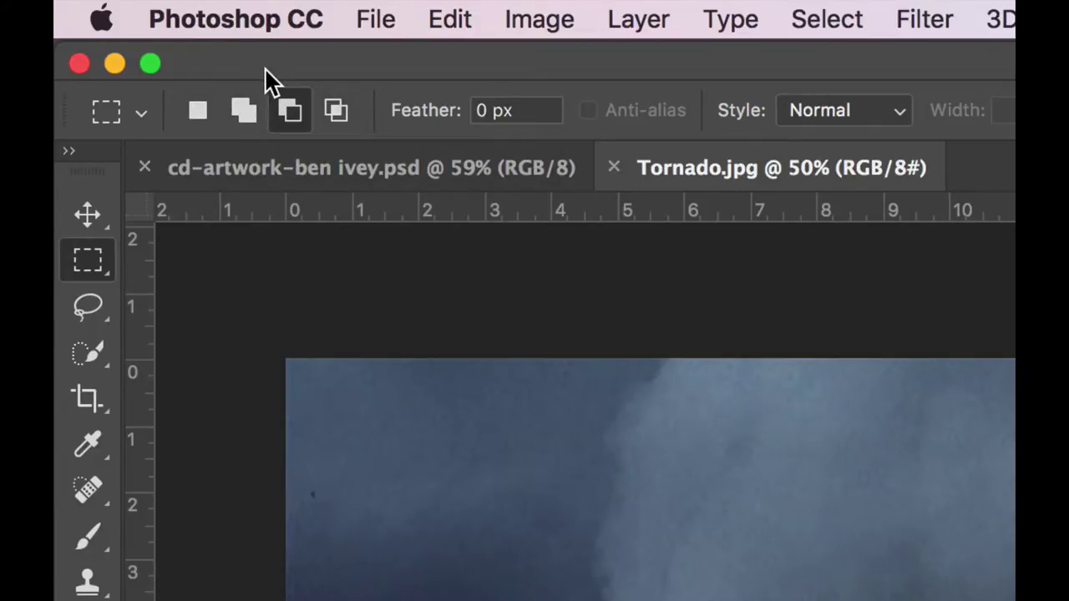
left_click(196, 110)
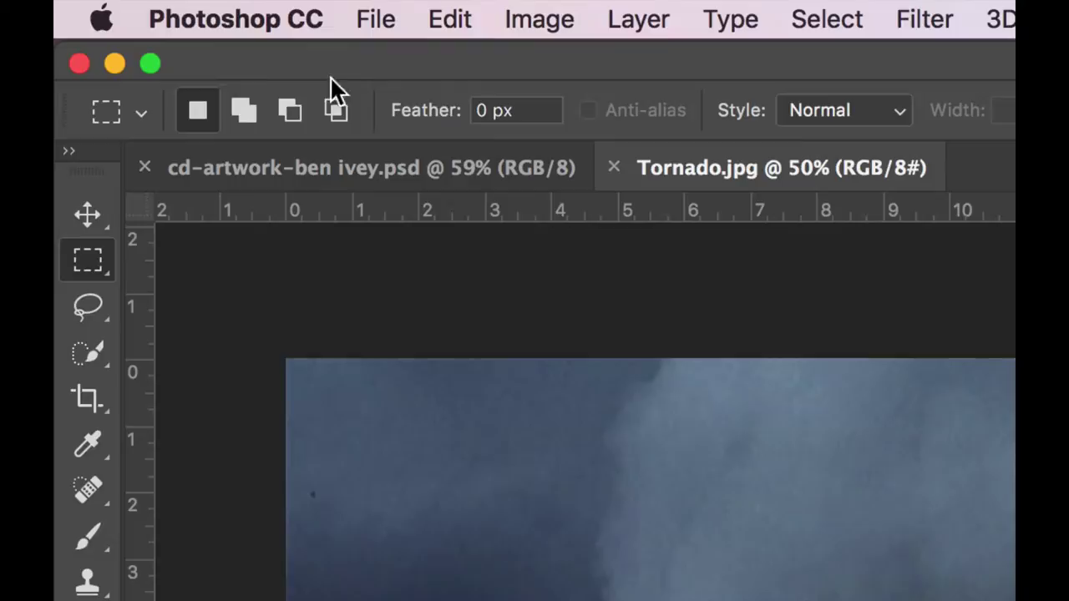
left_click(501, 109)
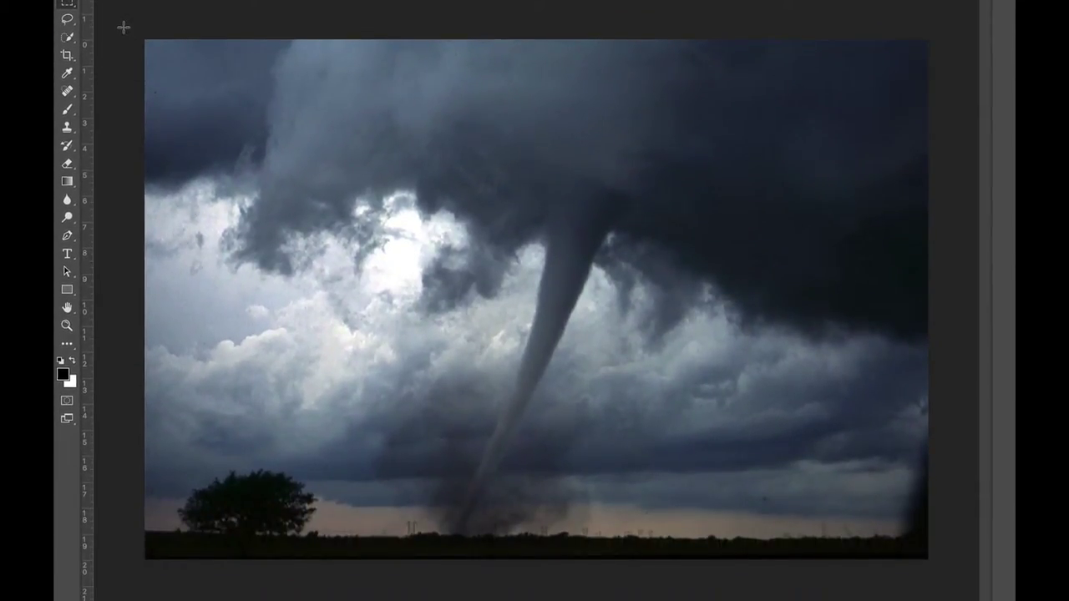
- Marquee the tornado photo down to its bottom edge, then subtract the top strip
left_click_drag(145, 39, 605, 522)
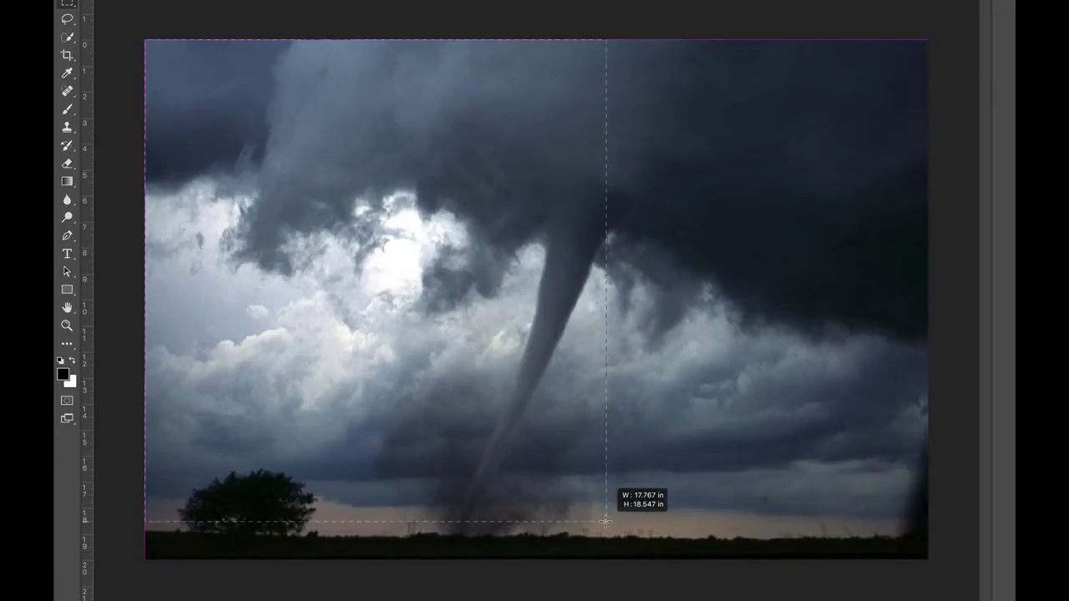
left_click_drag(604, 522, 676, 561)
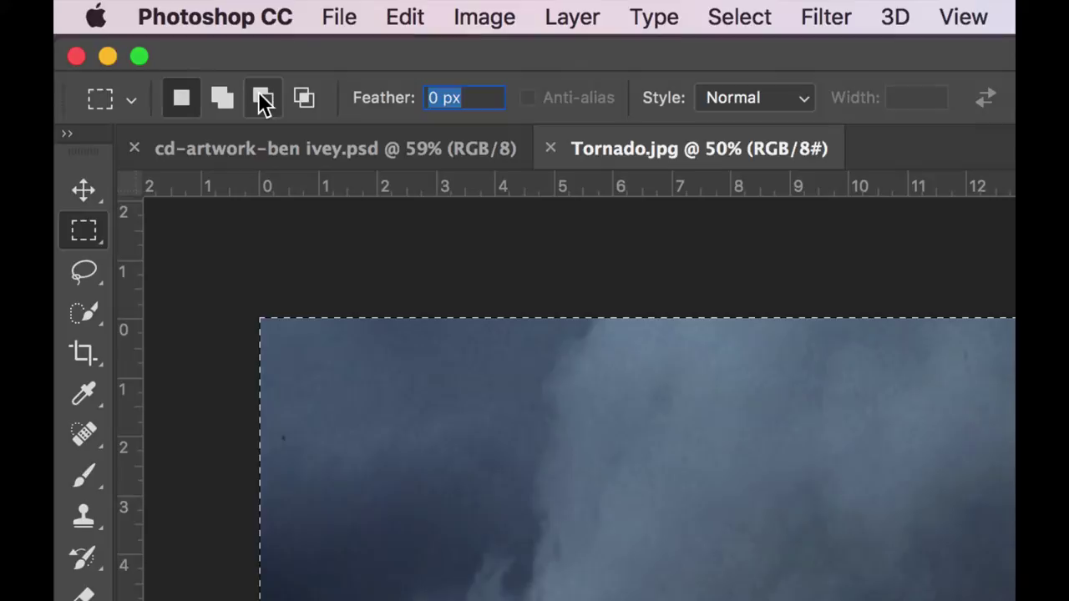
left_click(262, 98)
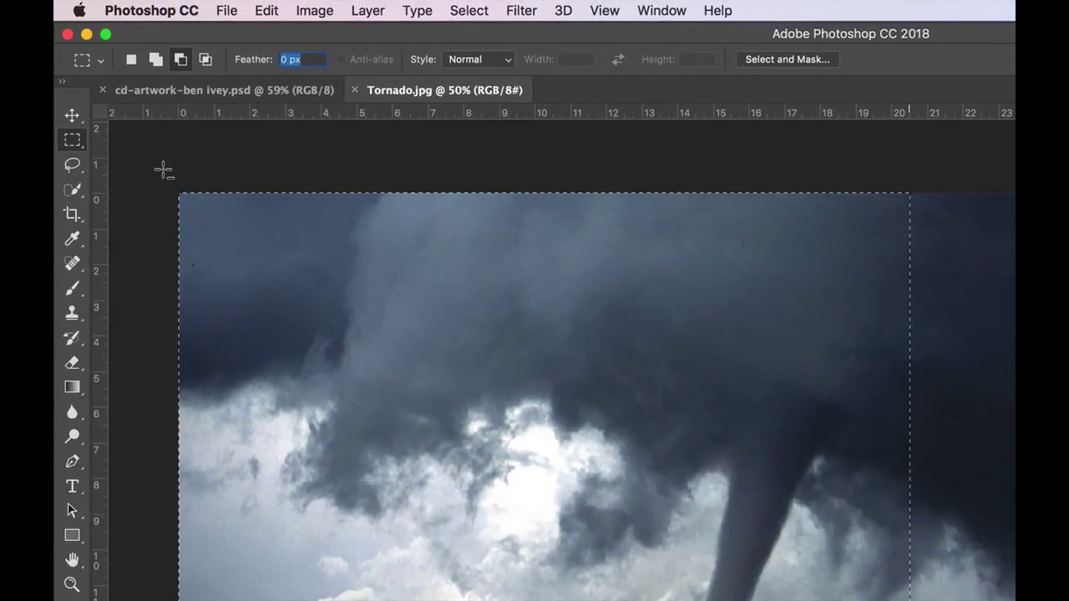
left_click_drag(179, 193, 920, 266)
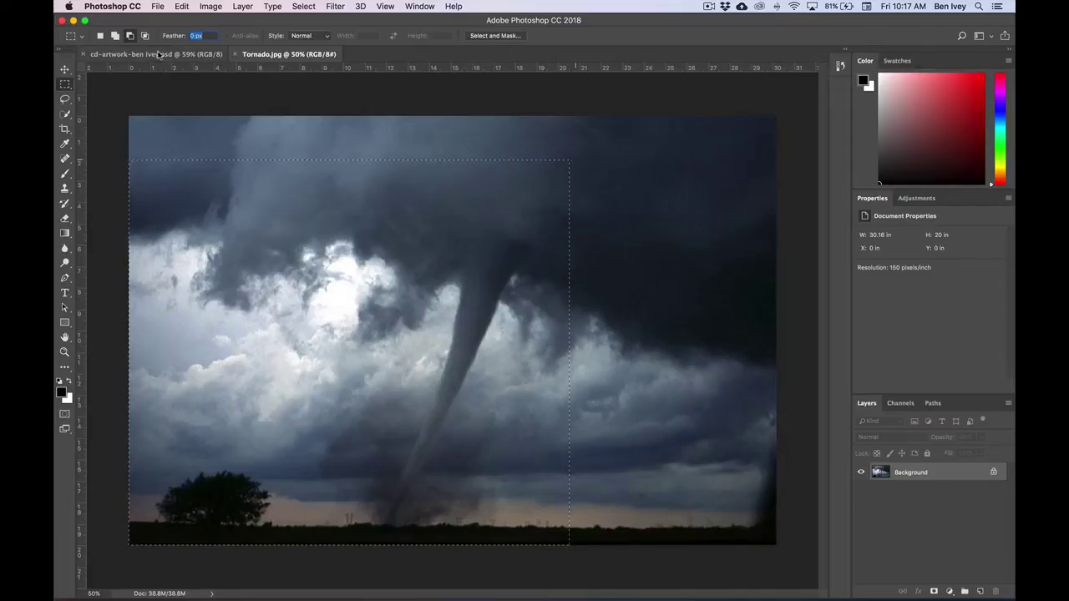
- Copy the tornado selection and paste it into the CD artwork as Layer 1
left_click(181, 7)
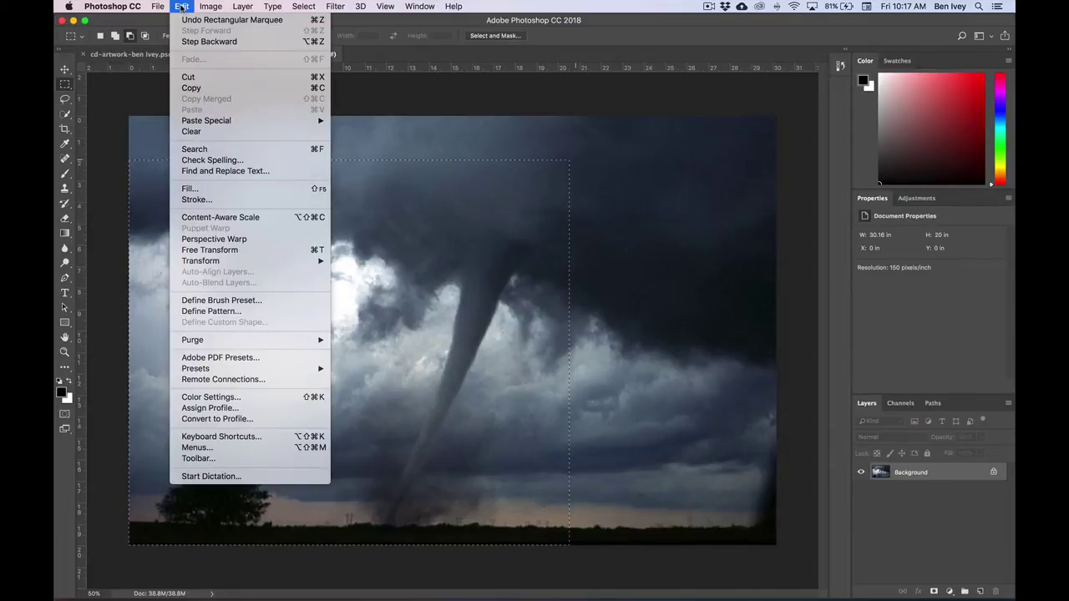
left_click(192, 88)
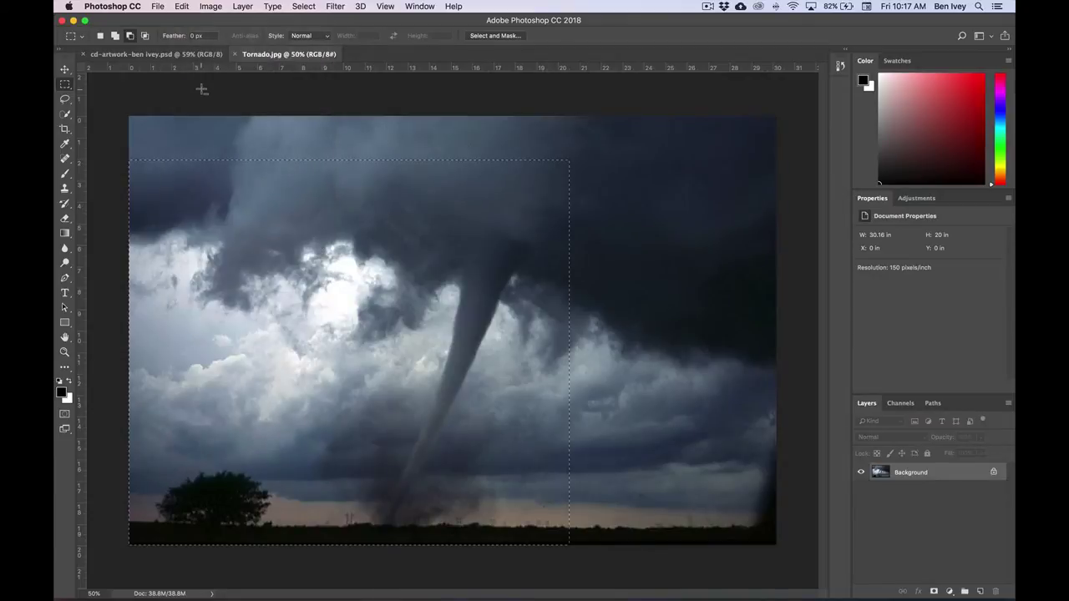
left_click(115, 55)
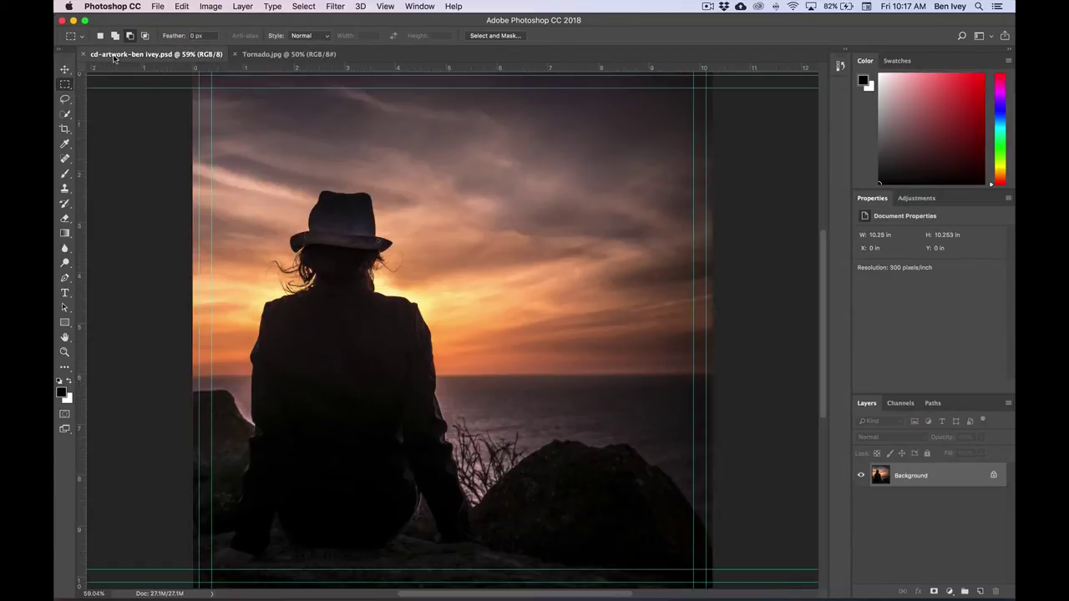
left_click(182, 6)
left_click(200, 110)
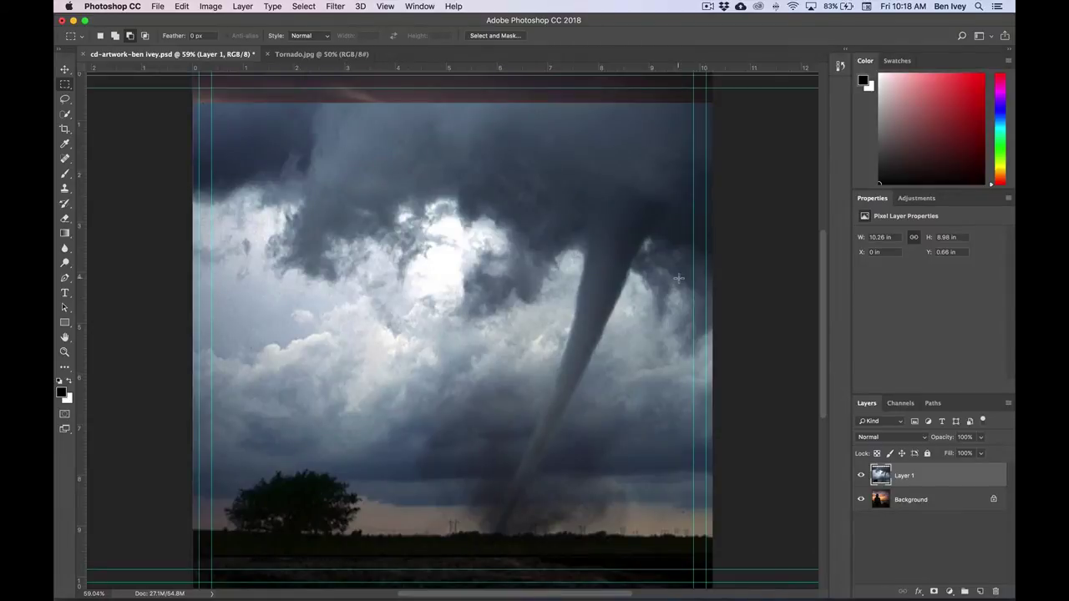
- Save the cd-artwork PSD, confirming the Photoshop Format Options
left_click(157, 6)
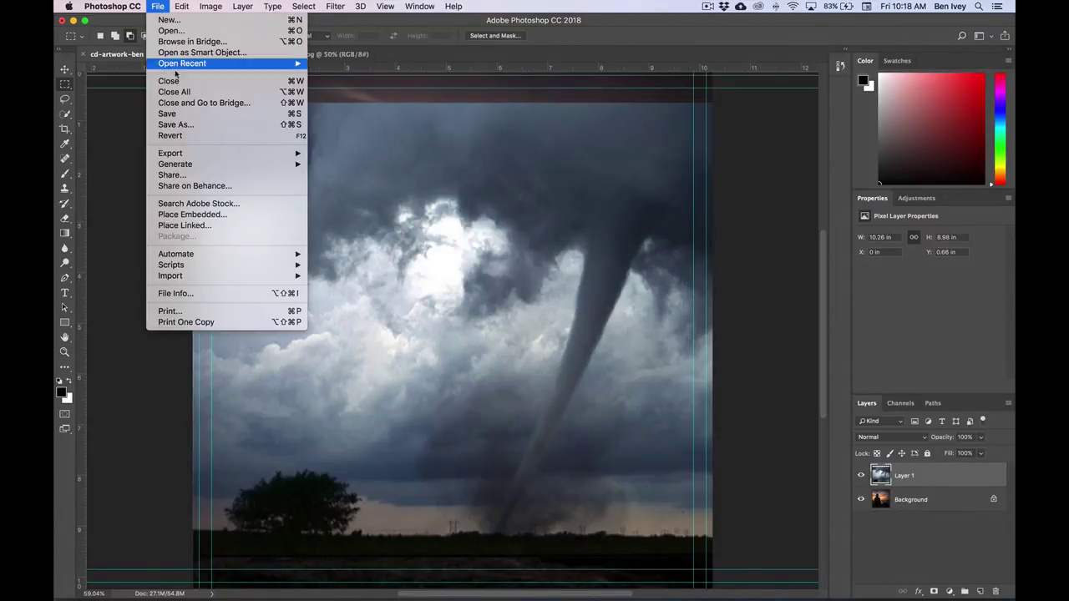
left_click(163, 115)
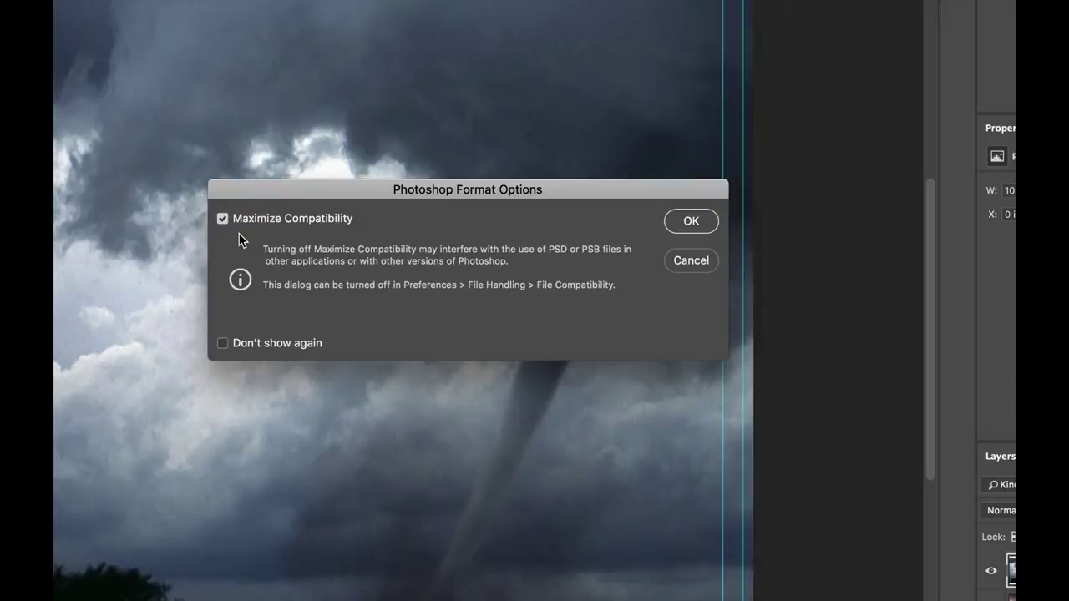
left_click(681, 223)
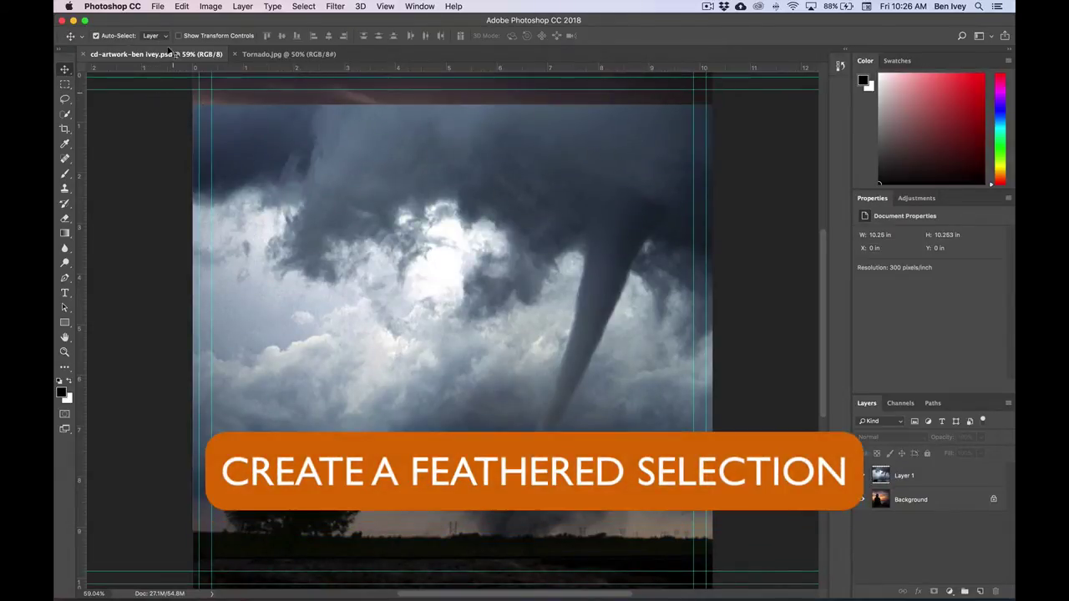
- Open the Lightning.jpg photo as a new document
left_click(157, 6)
left_click(167, 31)
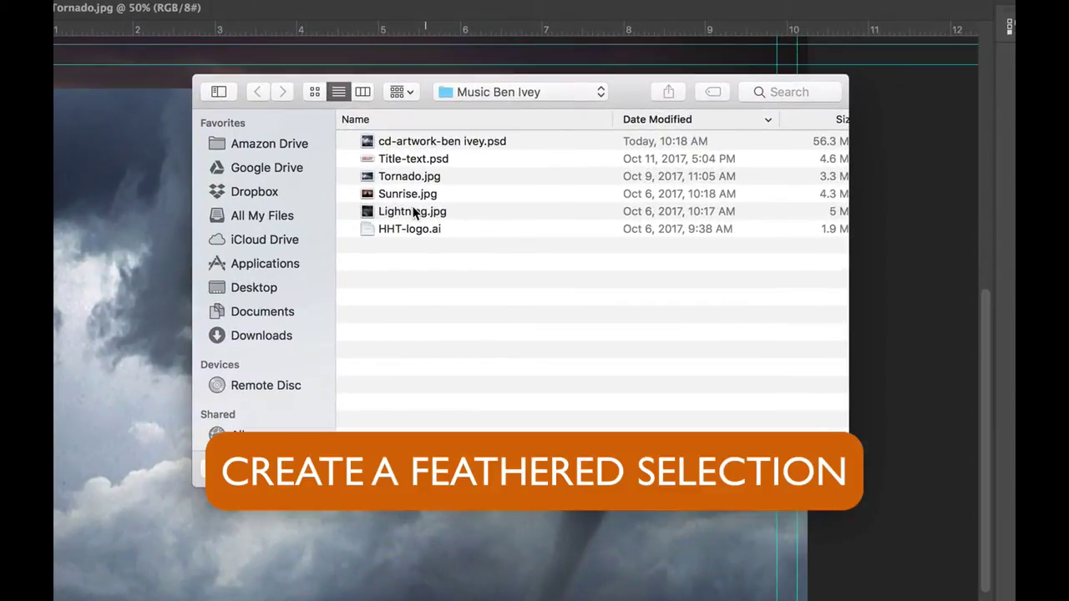
left_click(474, 184)
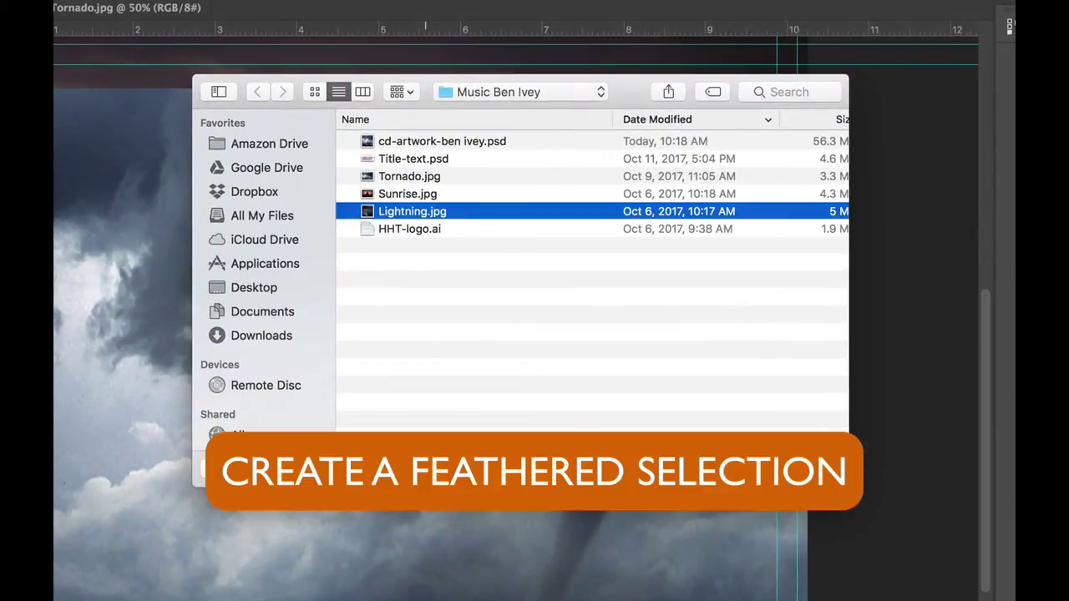
key("Return")
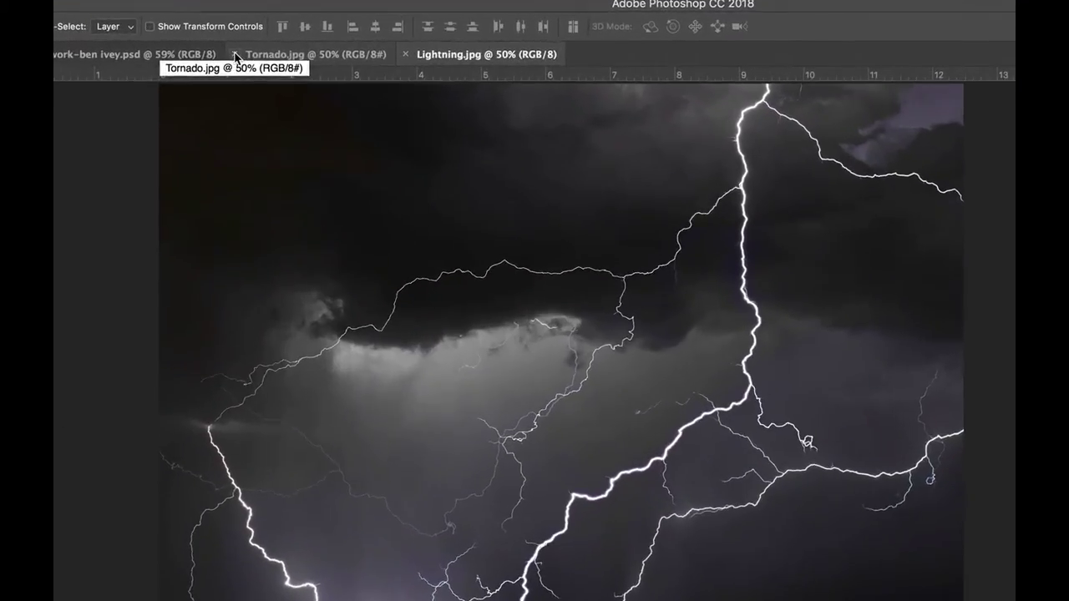
- Close Tornado.jpg and select the plain Lasso Tool
left_click(236, 54)
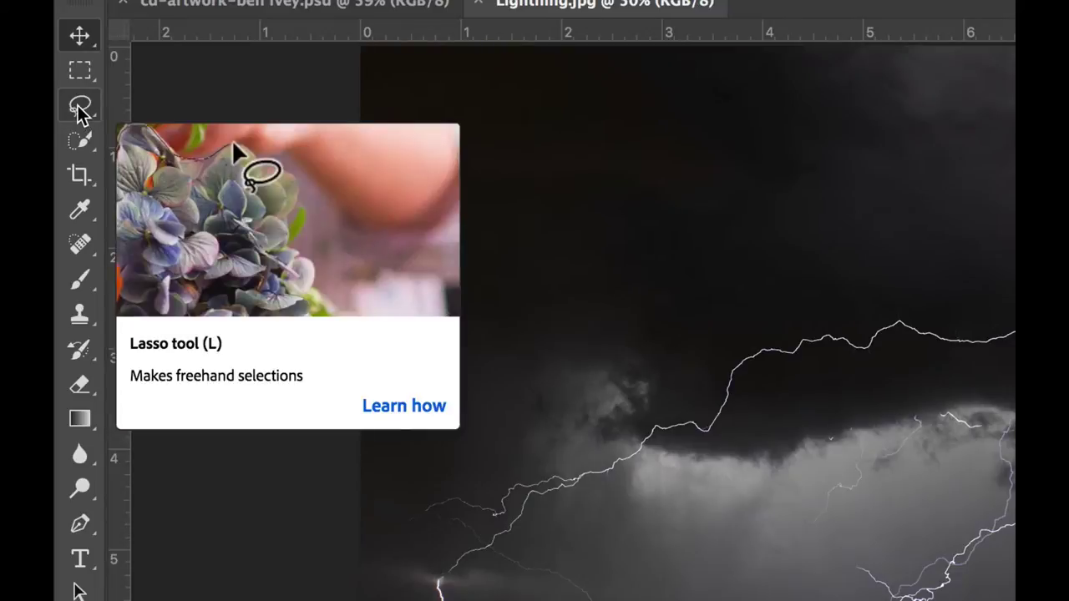
left_click(79, 109)
right_click(78, 111)
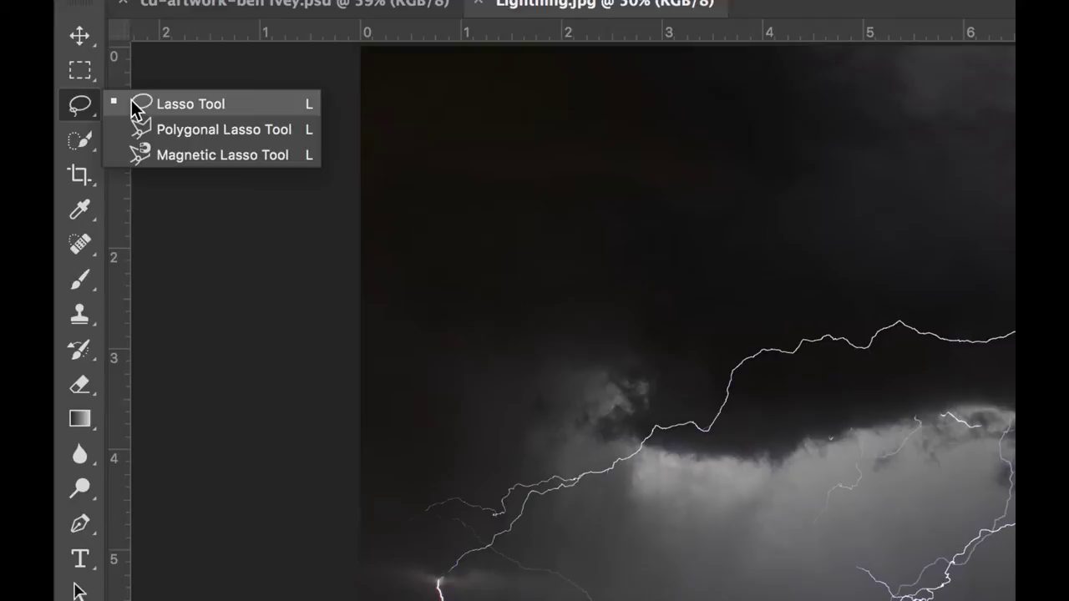
left_click(184, 103)
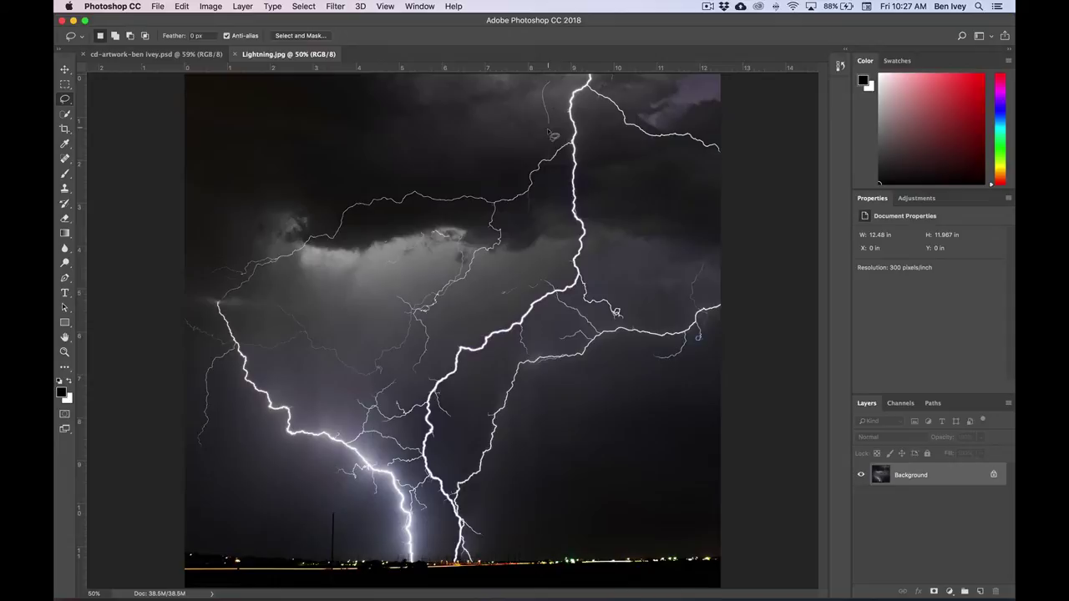
- Lasso a loose freehand outline around the main lightning bolts and close it
mouse_move(552, 136)
left_mouse_down()
mouse_move(535, 156)
mouse_move(502, 171)
mouse_move(350, 183)
mouse_move(275, 234)
mouse_move(220, 248)
mouse_move(202, 276)
mouse_move(204, 346)
mouse_move(228, 424)
mouse_move(308, 507)
mouse_move(395, 569)
mouse_move(478, 573)
mouse_move(496, 557)
mouse_move(508, 483)
mouse_move(551, 390)
mouse_move(621, 358)
mouse_move(697, 364)
mouse_move(709, 324)
mouse_move(747, 296)
mouse_move(755, 185)
mouse_move(734, 68)
mouse_move(574, 73)
left_mouse_up()
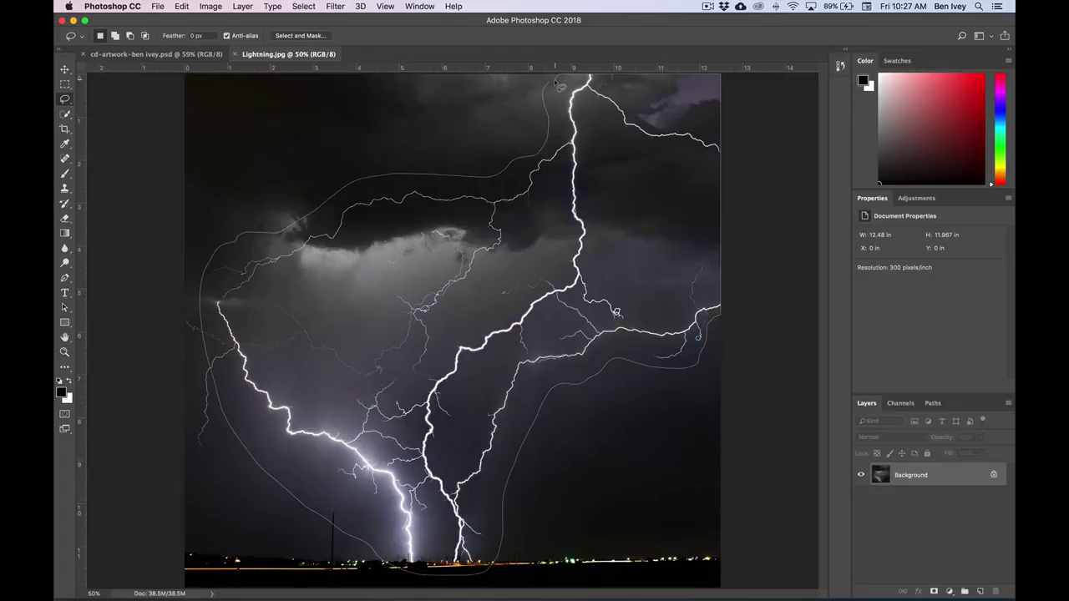
left_click_drag(551, 84, 553, 86)
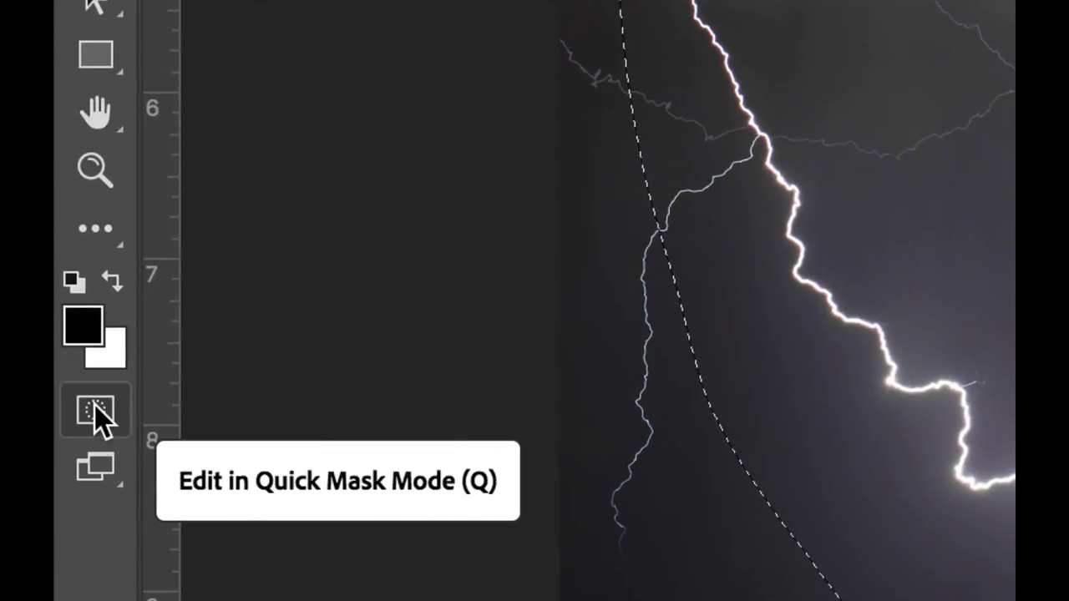
- Preview the lightning selection in Quick Mask, then feather it by 100 pixels
left_click(94, 409)
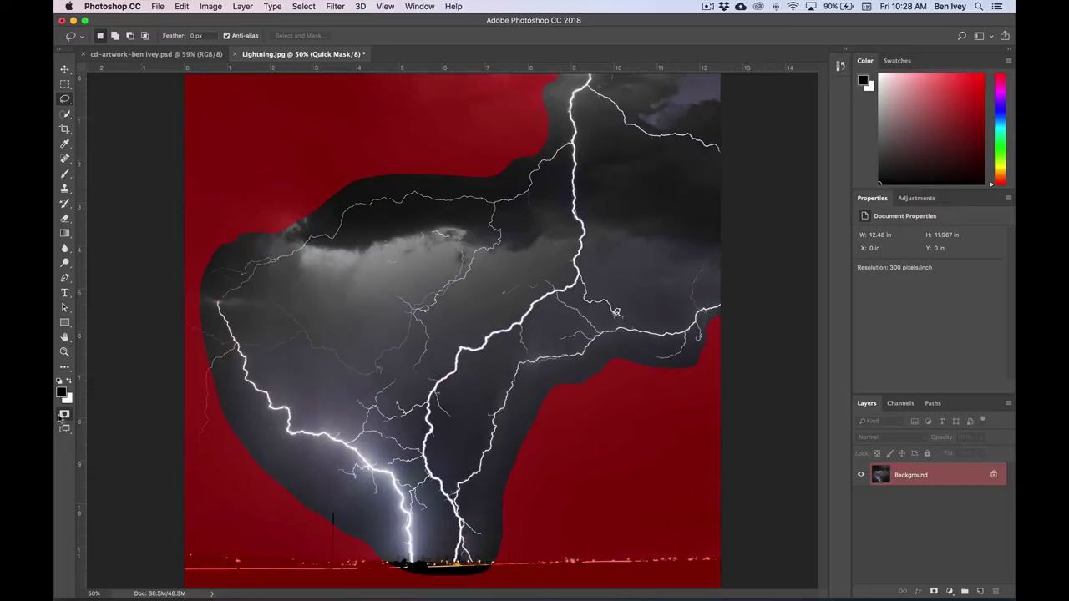
left_click(65, 414)
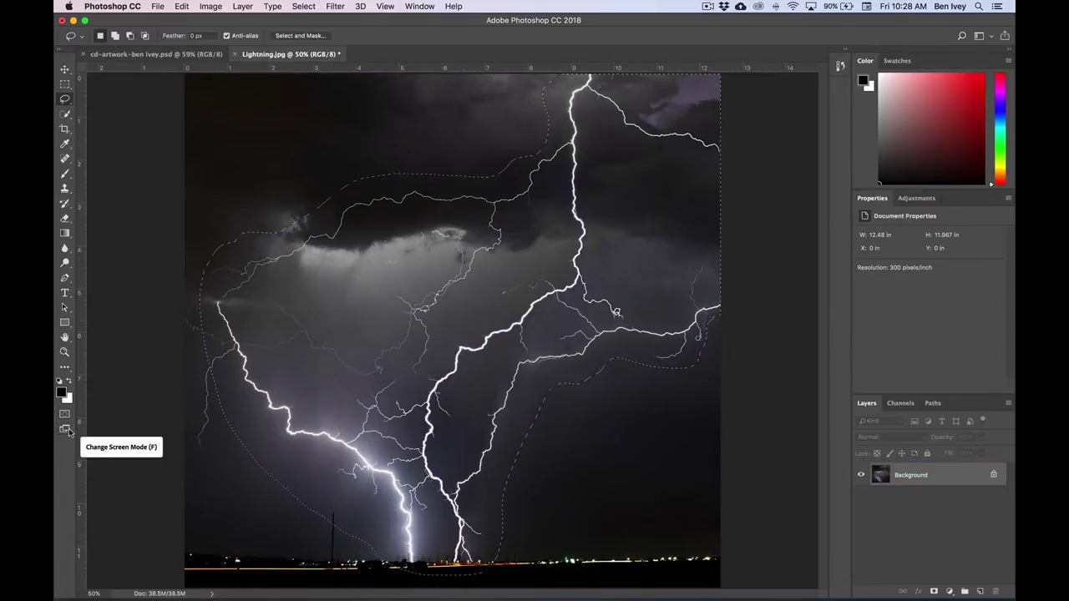
left_click(295, 8)
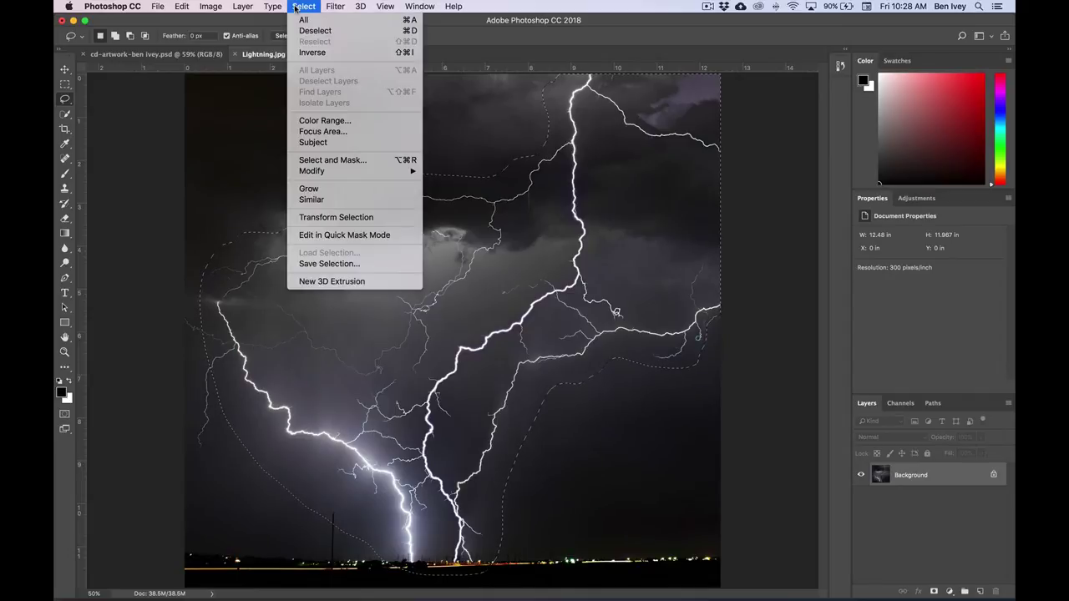
mouse_move(340, 172)
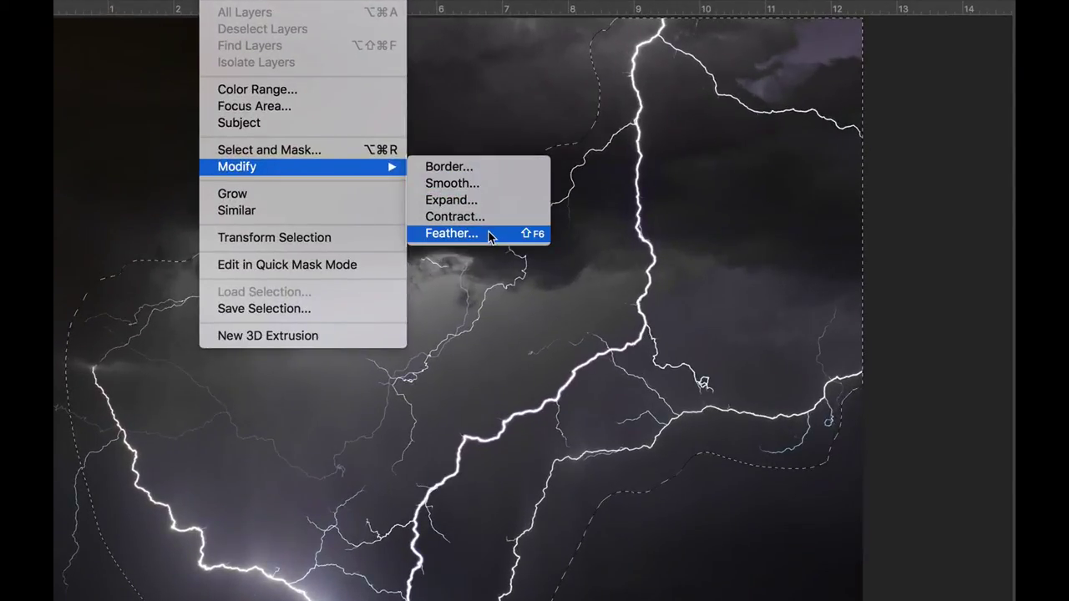
left_click(474, 234)
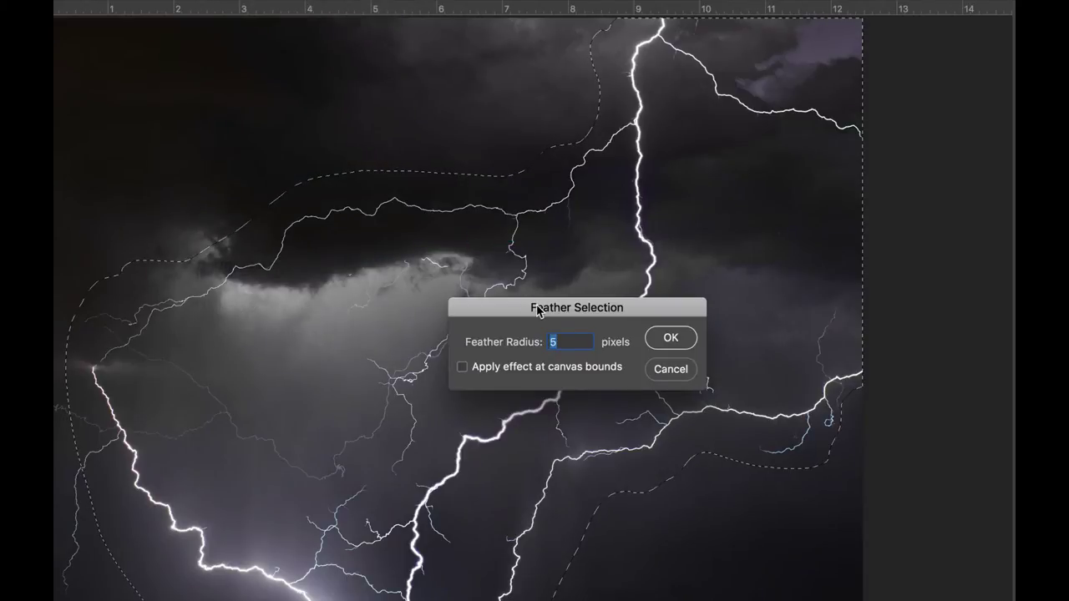
left_click_drag(533, 305, 465, 203)
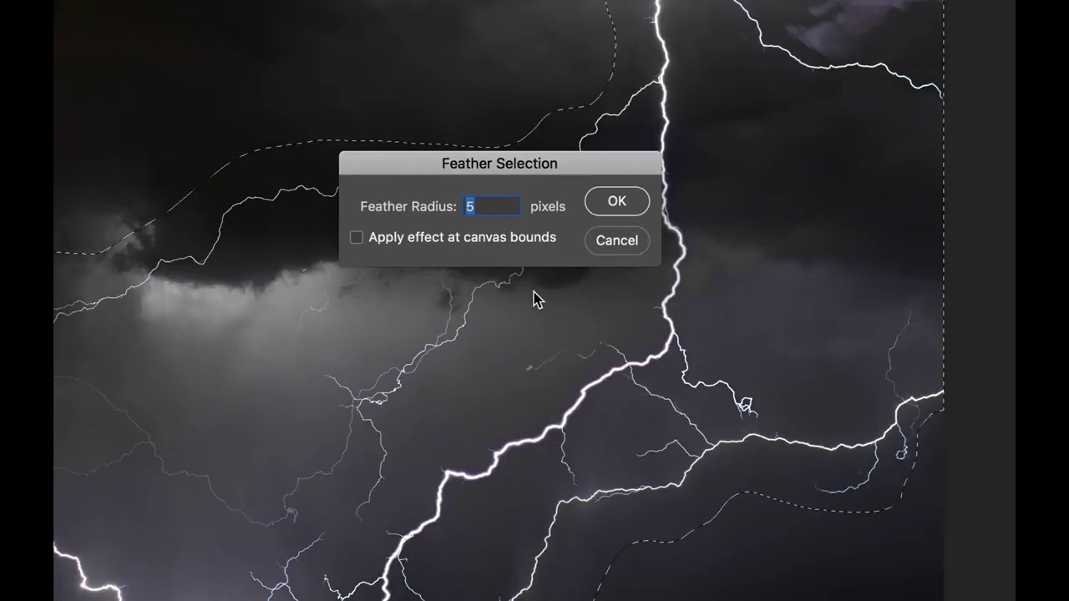
type("100")
key("Return")
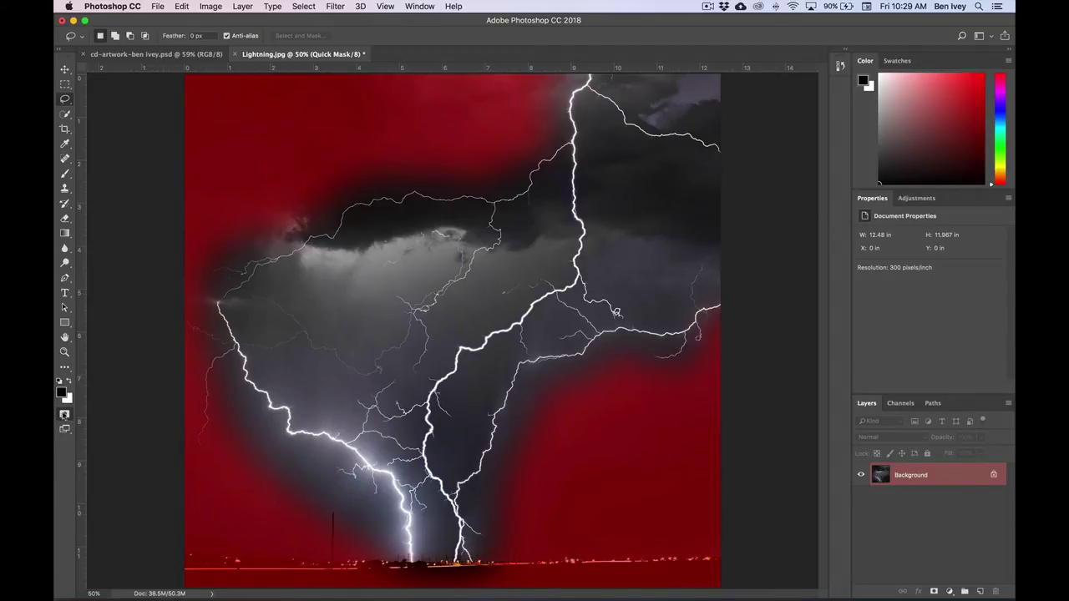
- Copy the feathered lightning and paste it into the CD artwork as Layer 2
left_click(65, 415)
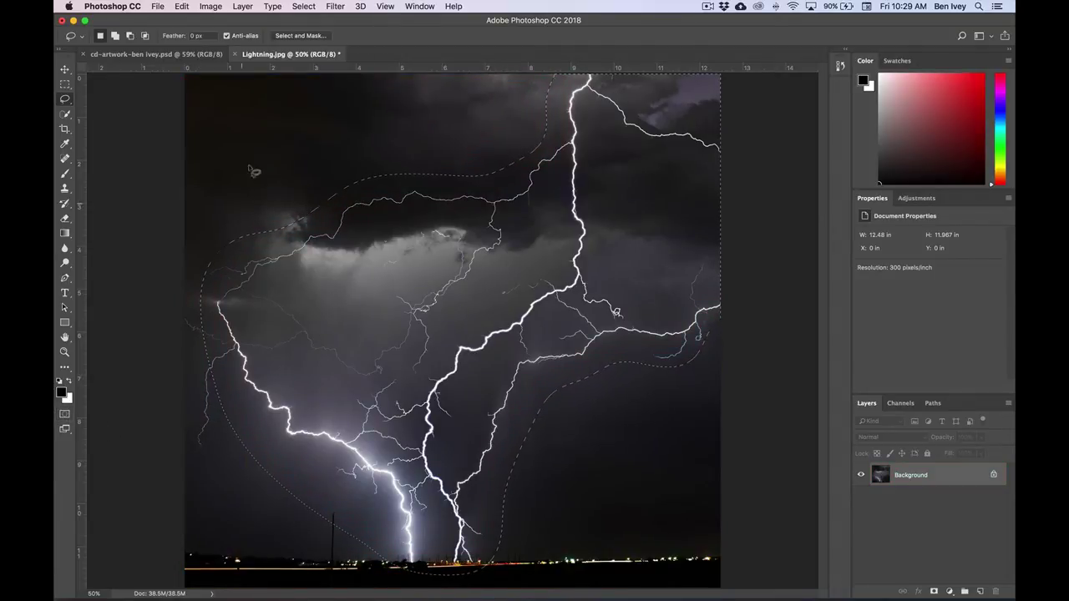
left_click(182, 6)
left_click(181, 6)
left_click(181, 6)
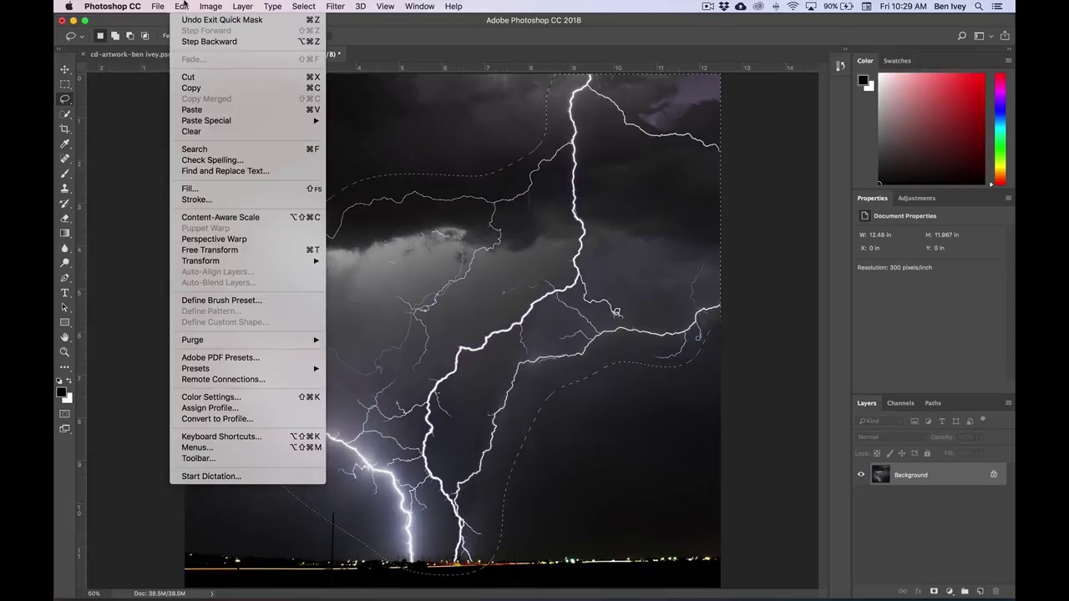
left_click(191, 88)
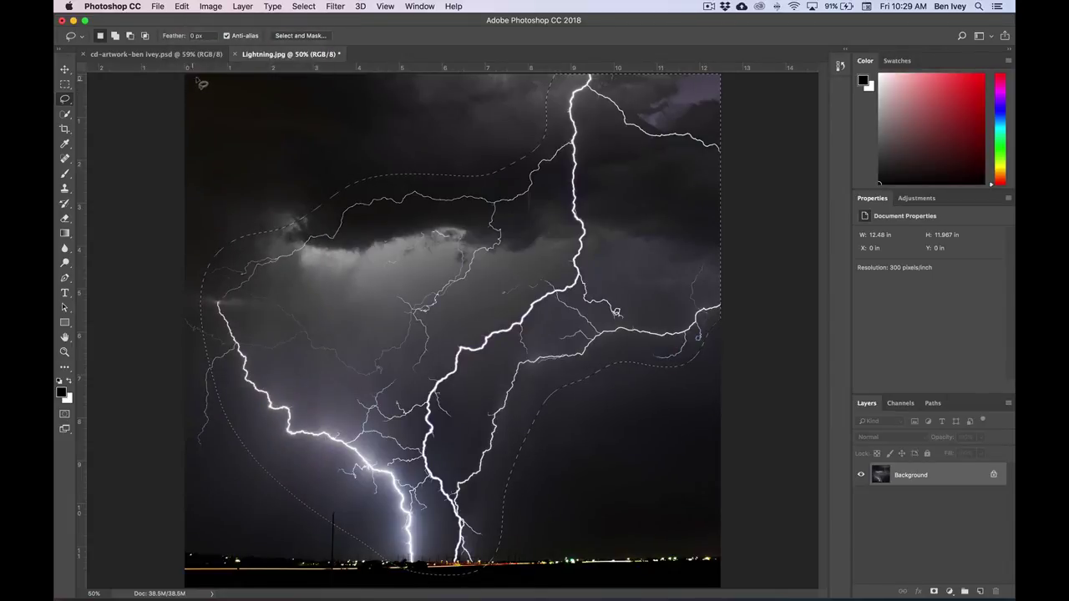
left_click(117, 55)
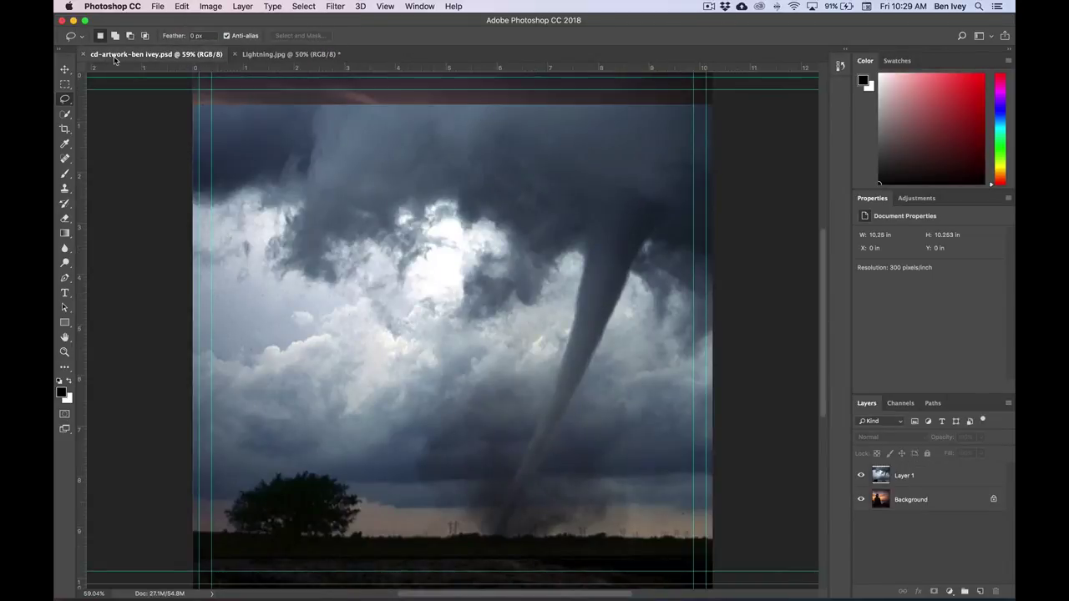
left_click(181, 6)
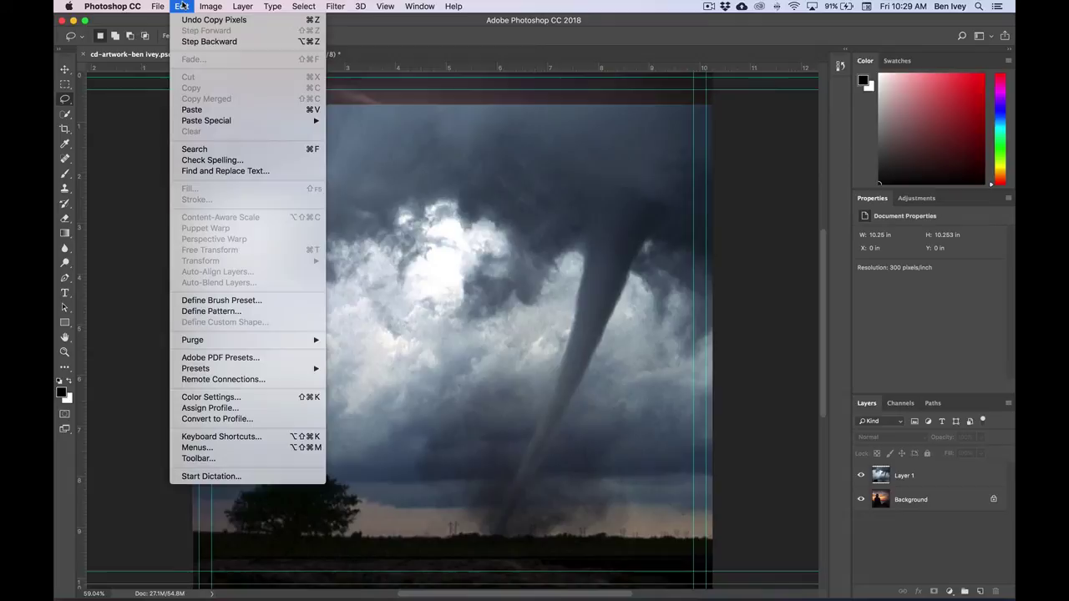
left_click(198, 109)
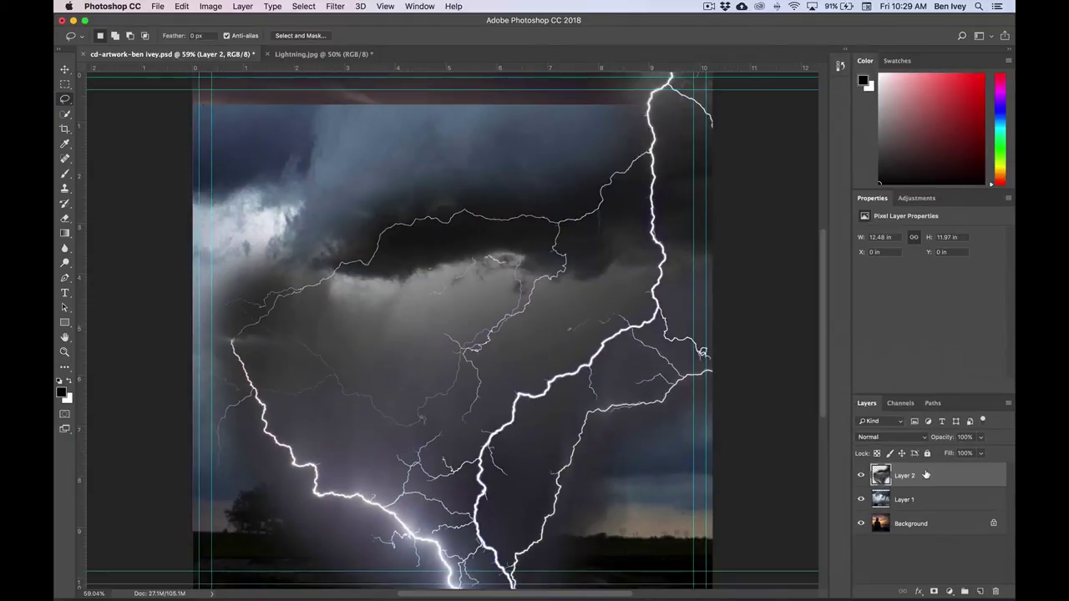
- Close Lightning.jpg without saving, then save the cd-artwork PSD
left_click(285, 55)
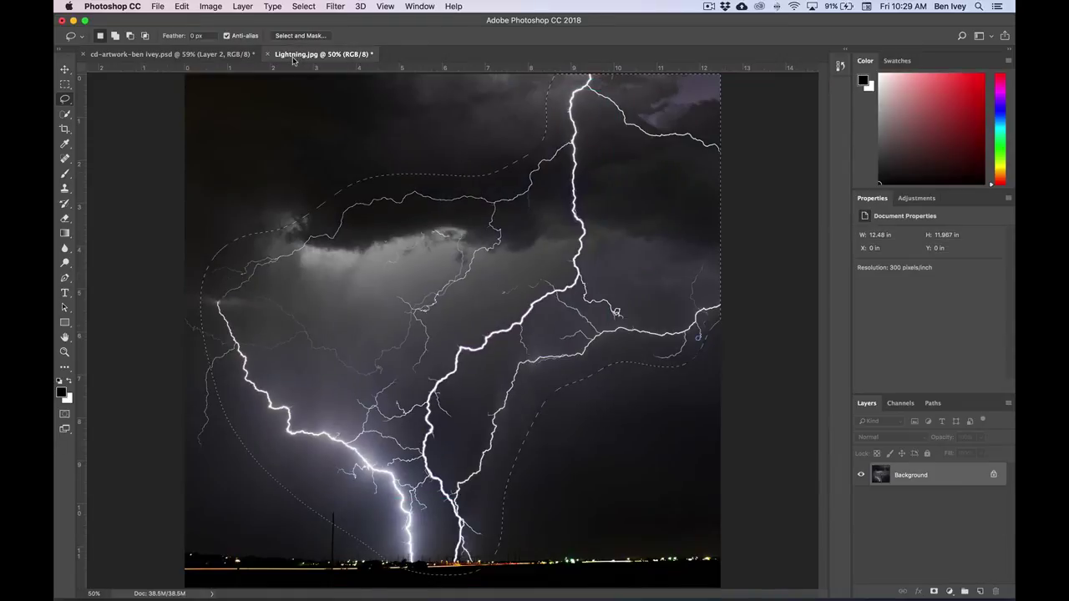
left_click(269, 54)
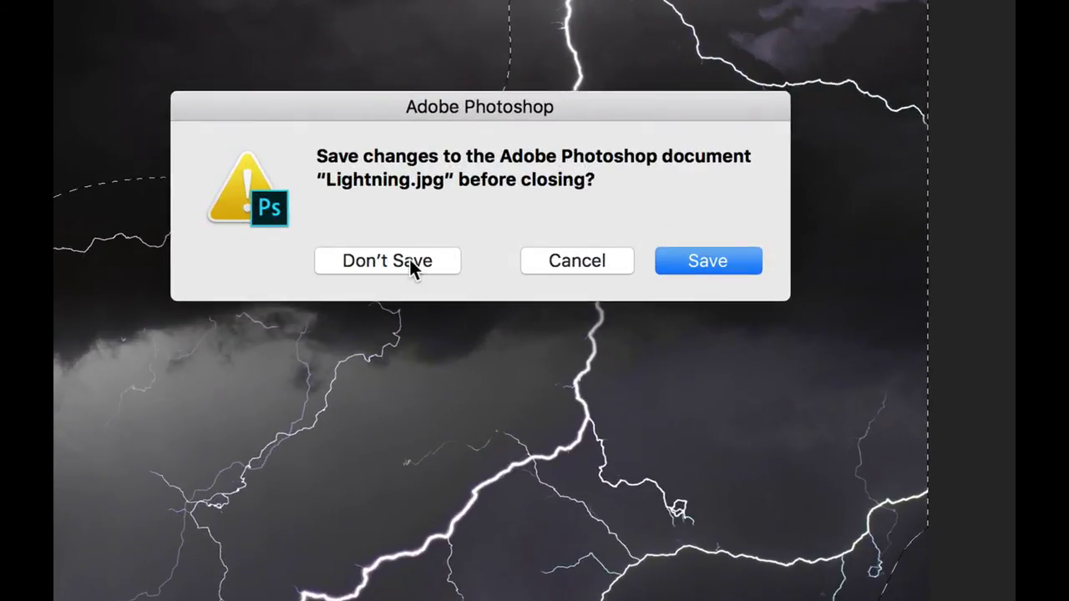
left_click(494, 209)
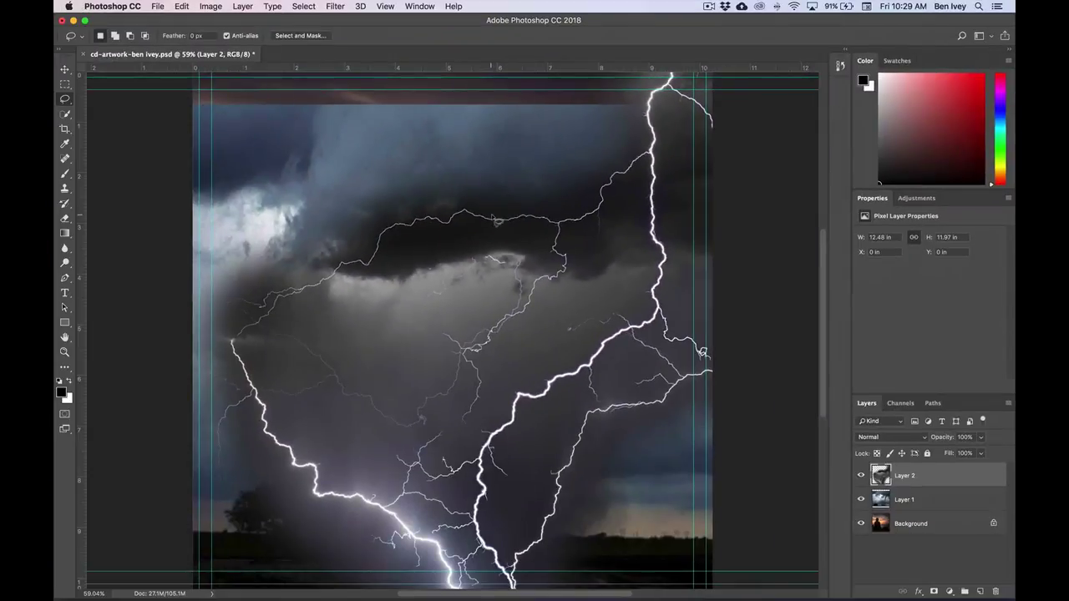
left_click(158, 7)
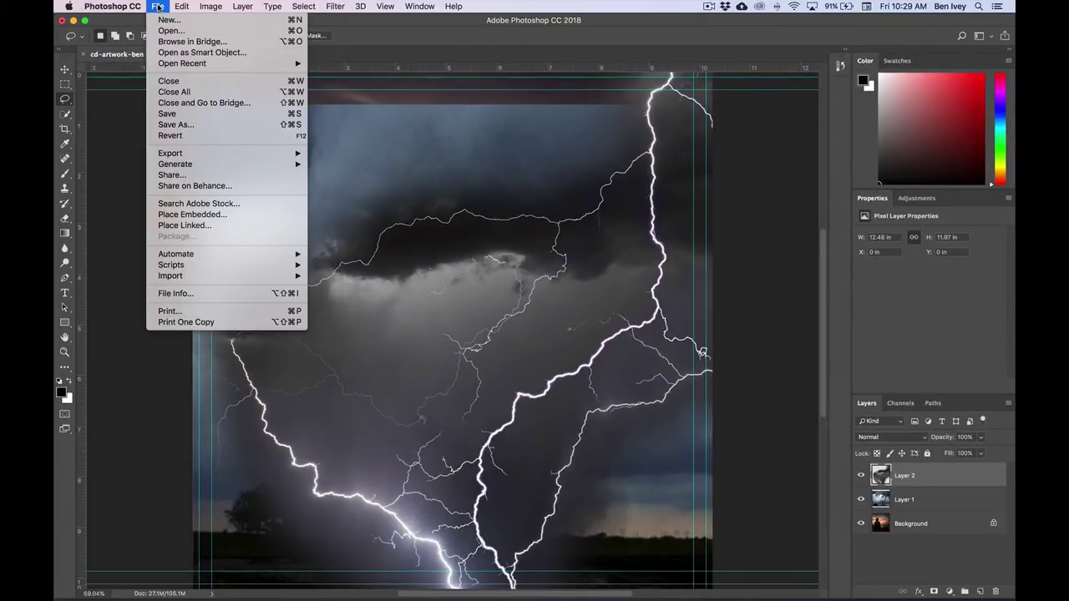
left_click(196, 111)
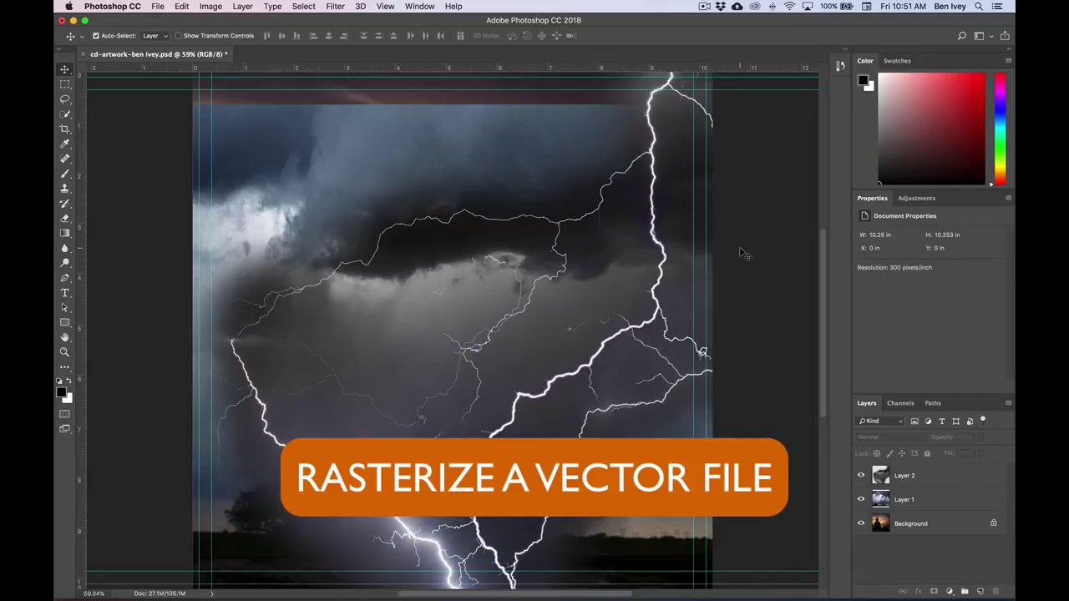
- Choose the HHT-logo.ai vector file to open
left_click(158, 6)
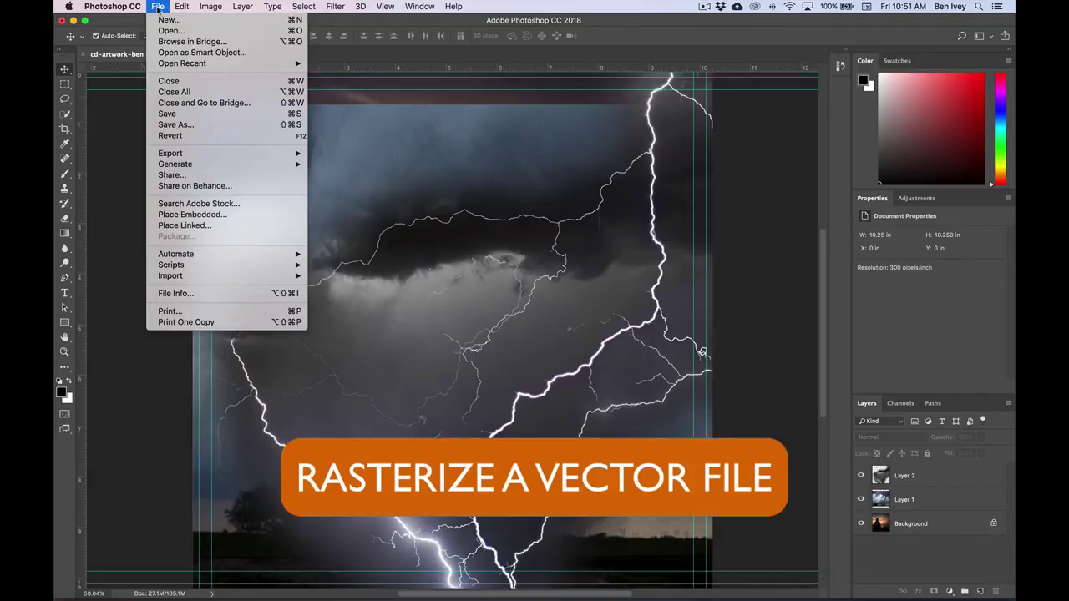
key("Return")
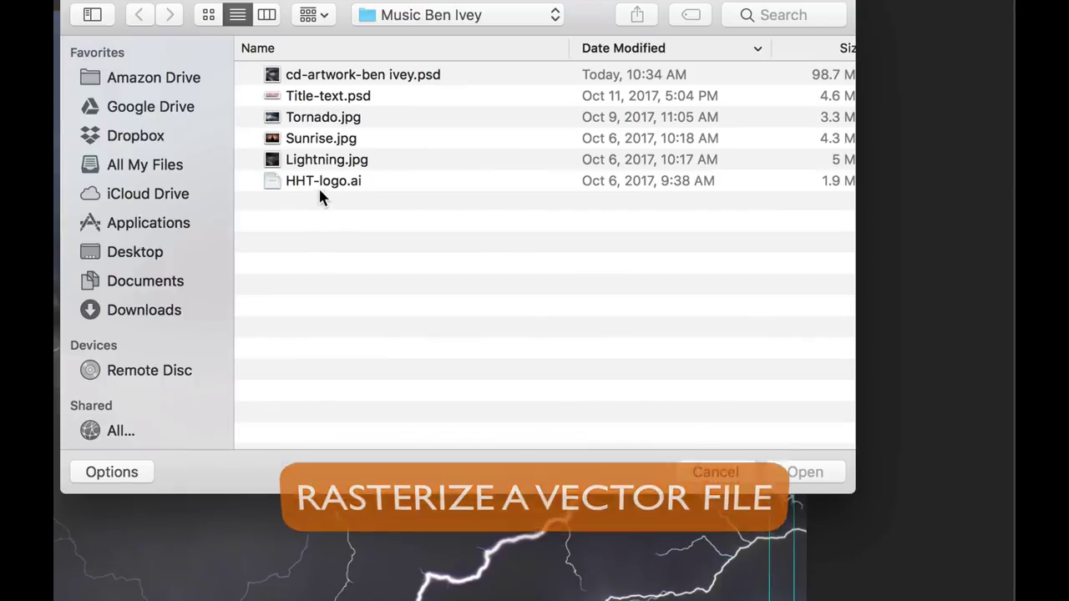
left_click(338, 192)
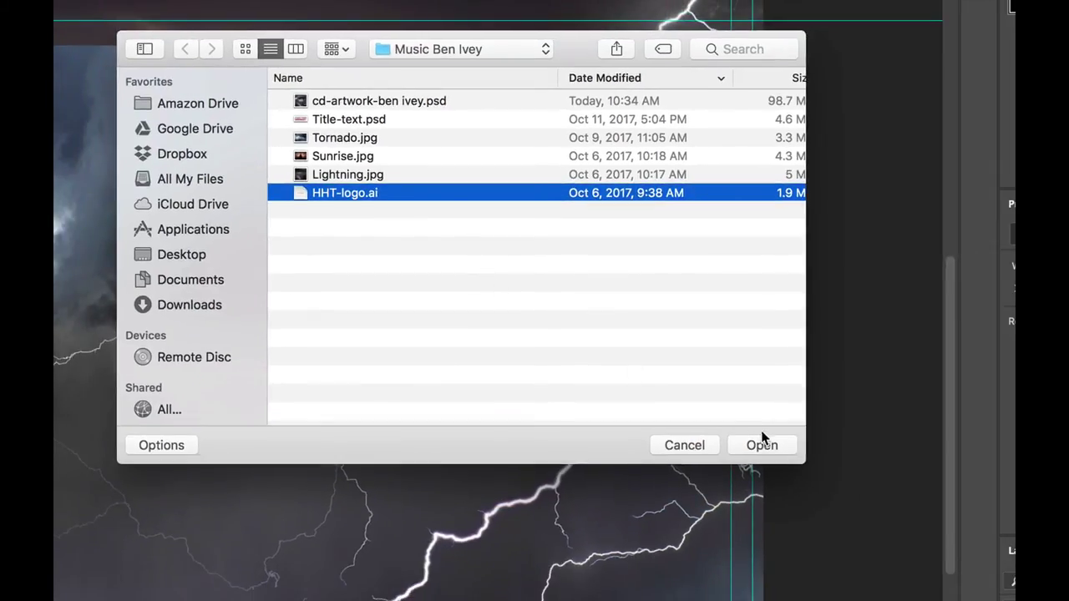
left_click(762, 445)
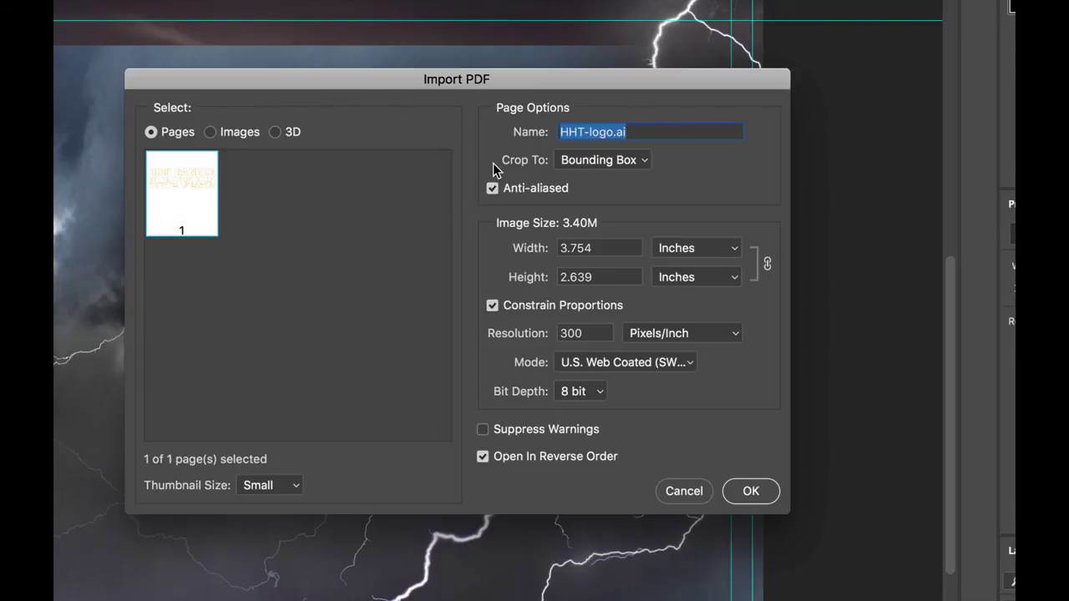
- Import the logo cropped to Bounding Box at 300 pixels/inch
left_click(595, 161)
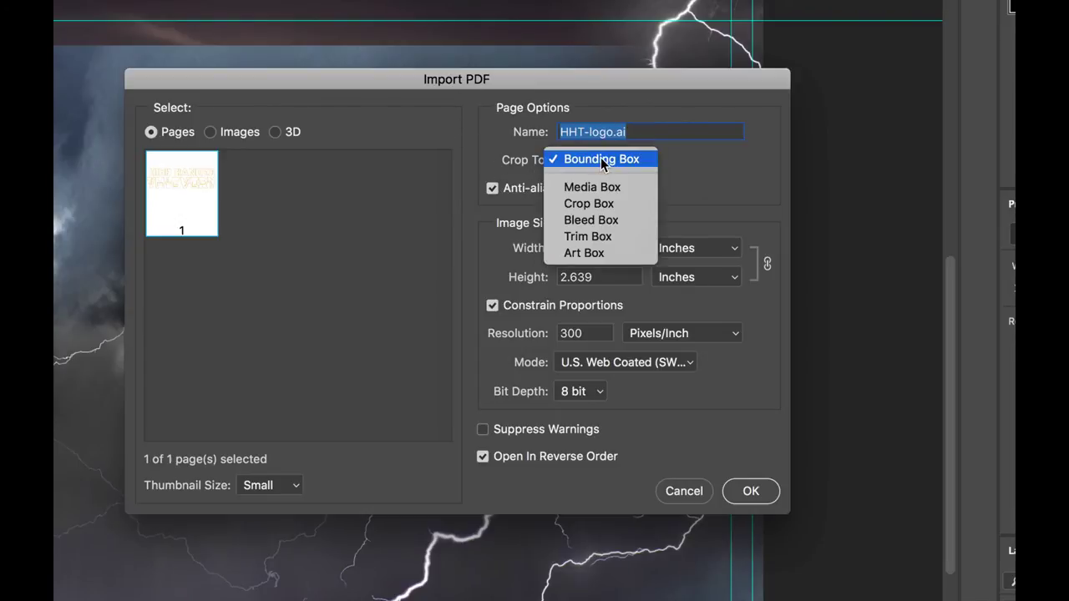
left_click(602, 161)
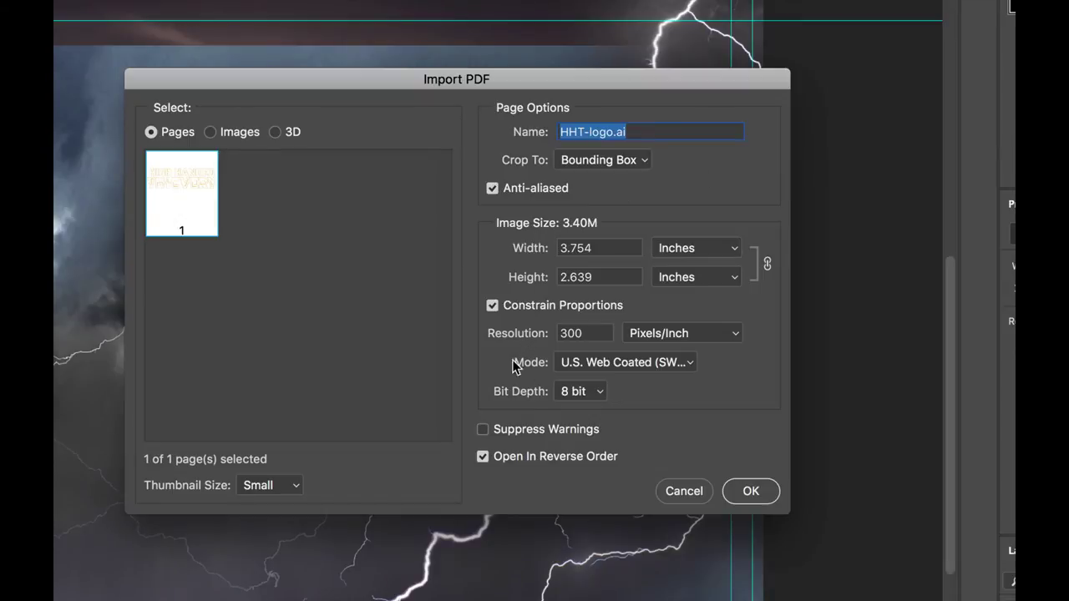
left_click(573, 334)
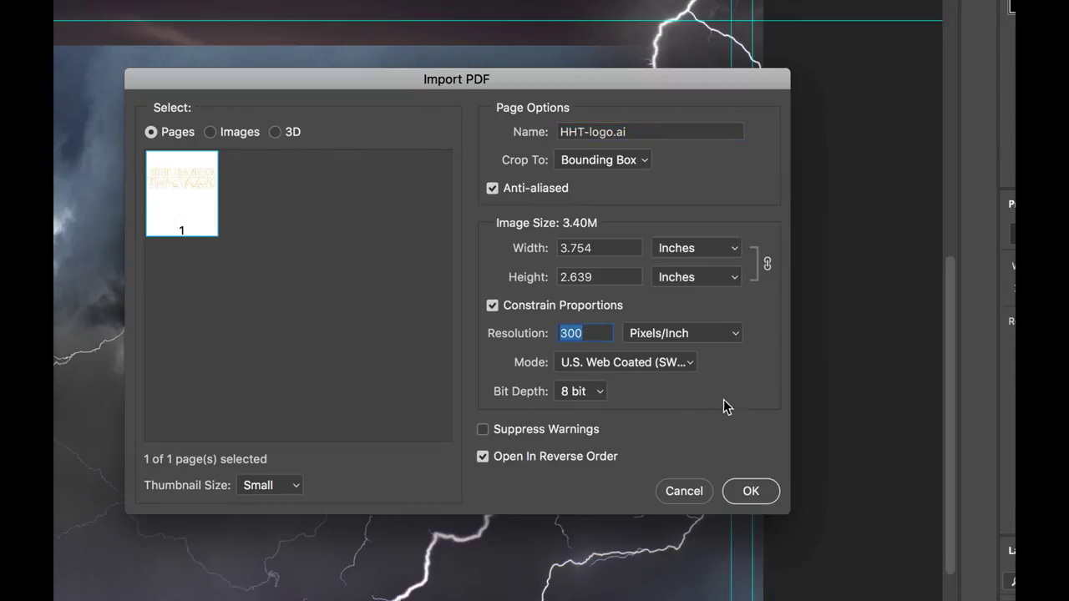
left_click(750, 491)
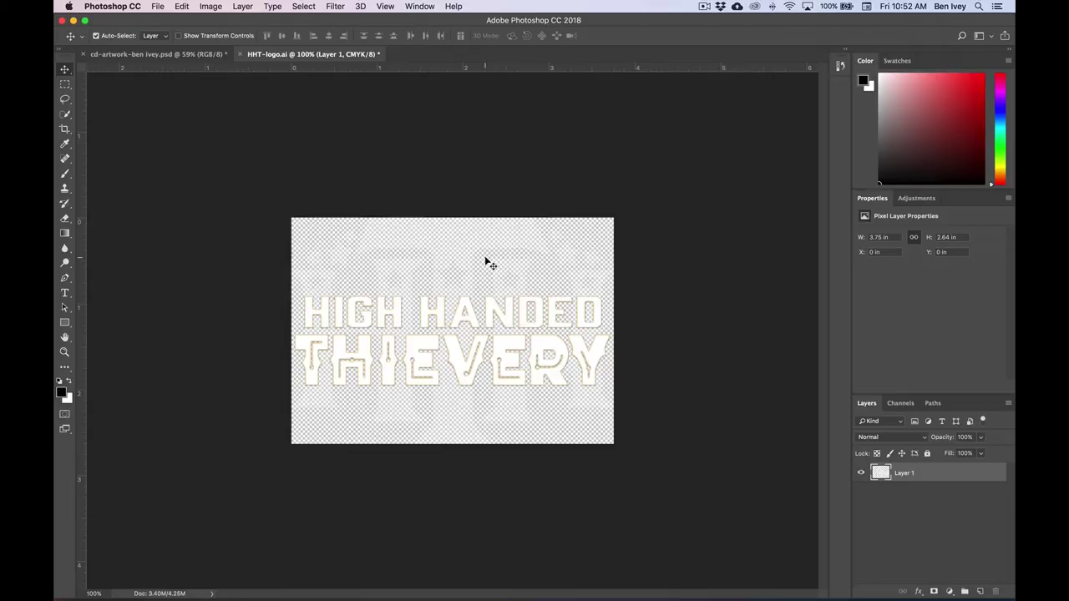
- Arrange the HHT-logo.ai and cd-artwork documents 2-up Vertical, side by side
left_click(421, 6)
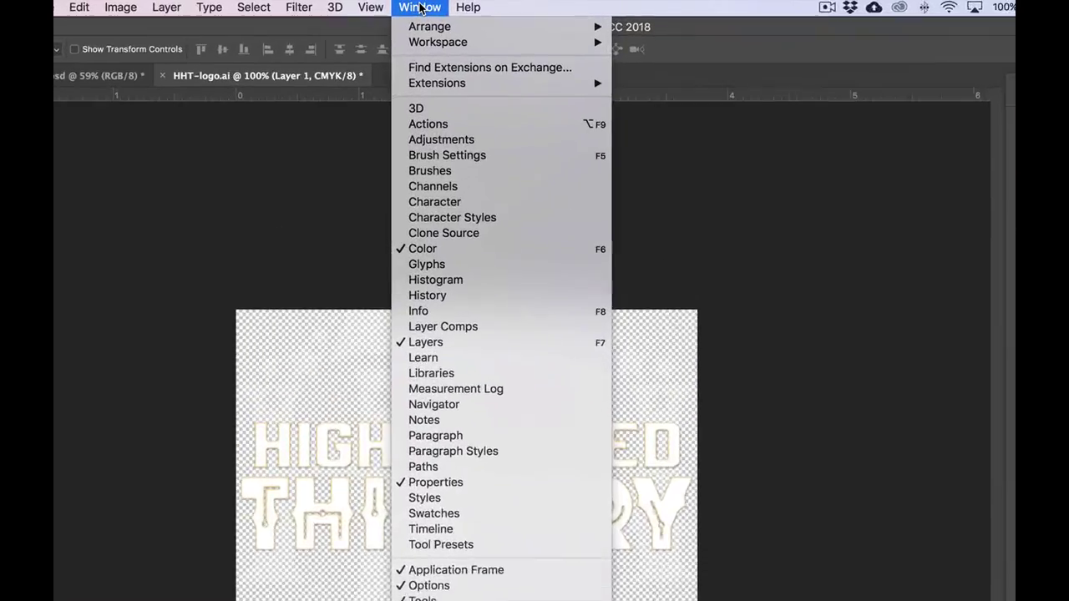
mouse_move(435, 34)
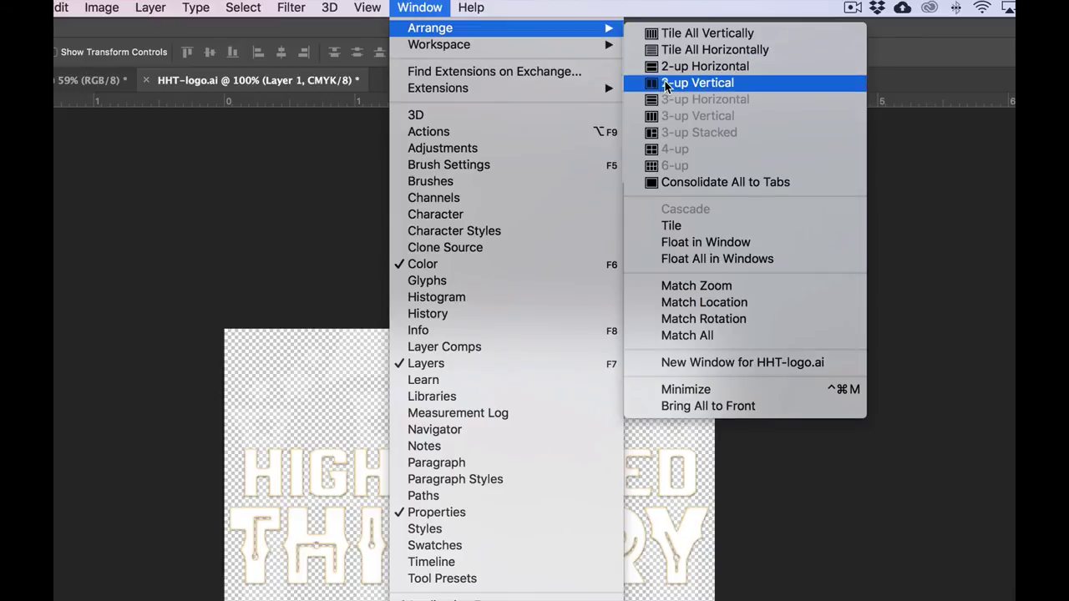
left_click(686, 85)
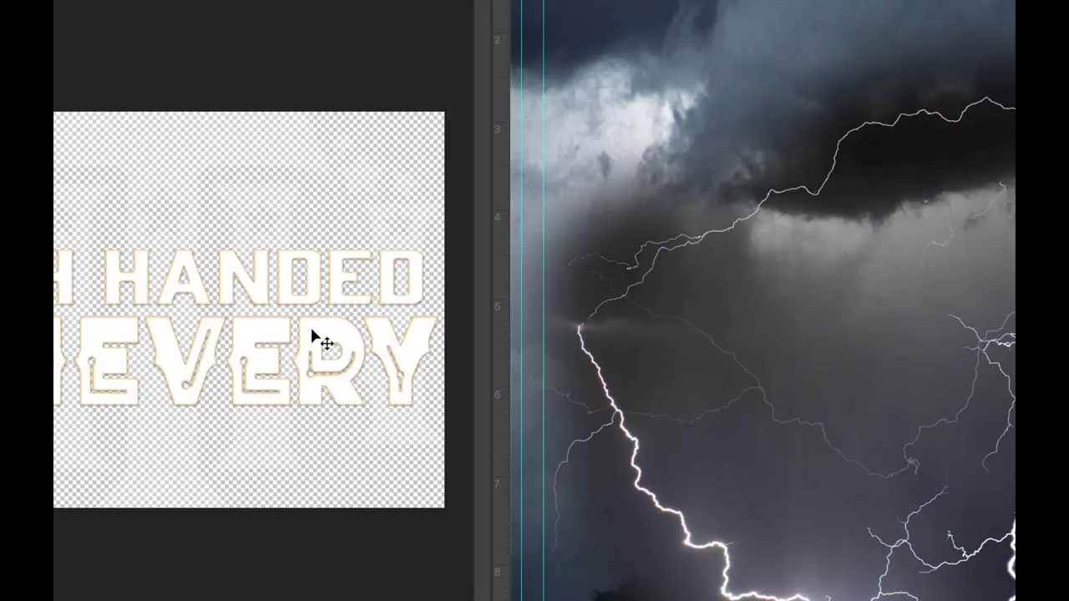
- Drag the HIGH HANDED THIEVERY logo into cd-artwork as Layer 3, then close HHT-logo.ai without saving
left_click_drag(308, 333, 714, 431)
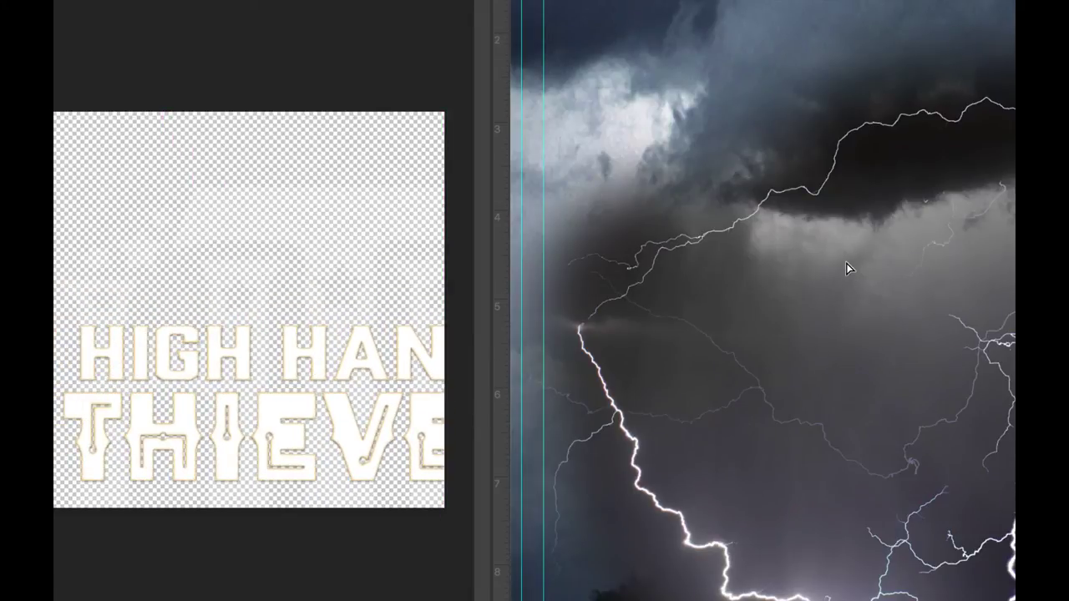
left_click_drag(846, 267, 846, 268)
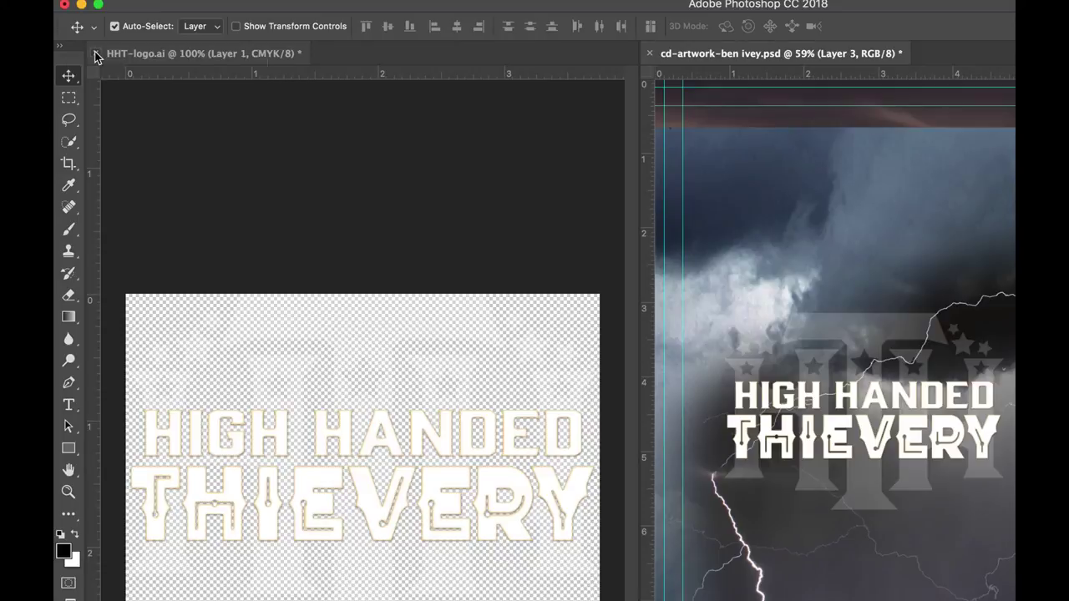
left_click(95, 54)
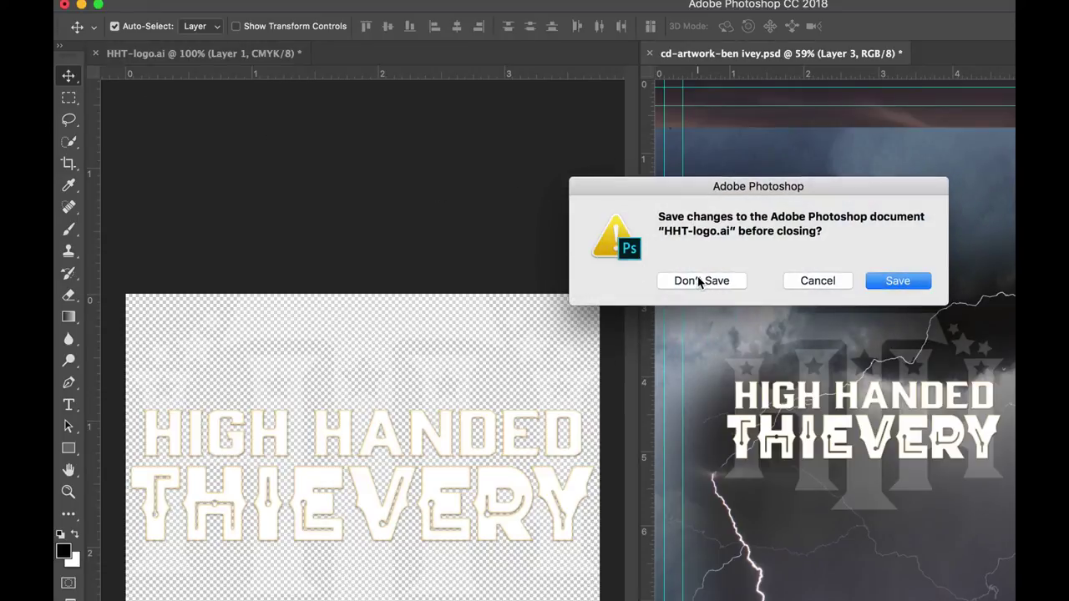
left_click(700, 281)
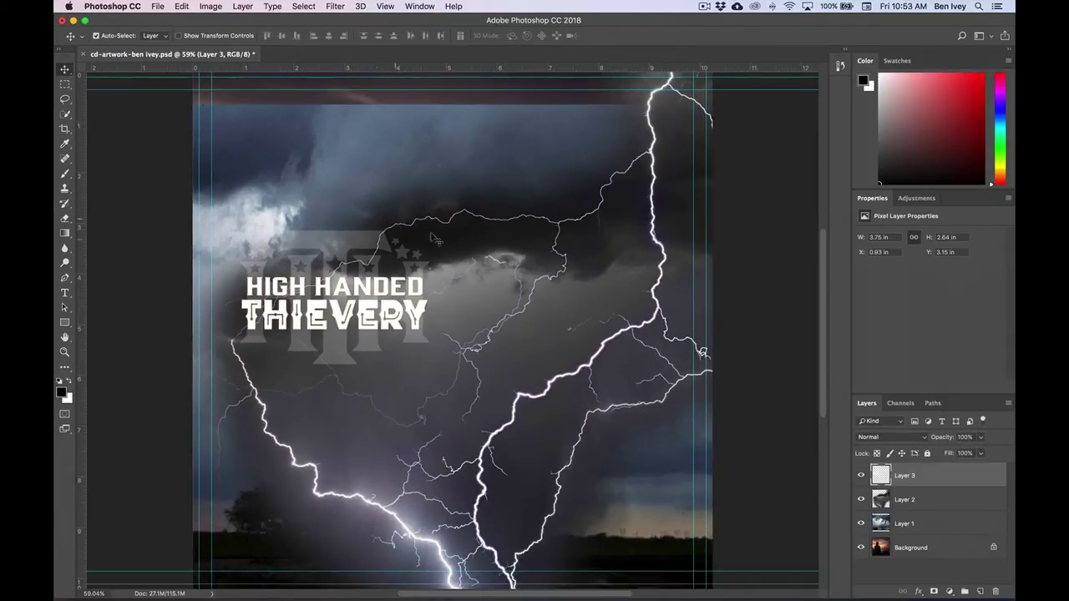
- Deselect the logo layer and save the cd-artwork file
left_click(740, 287)
left_click(153, 5)
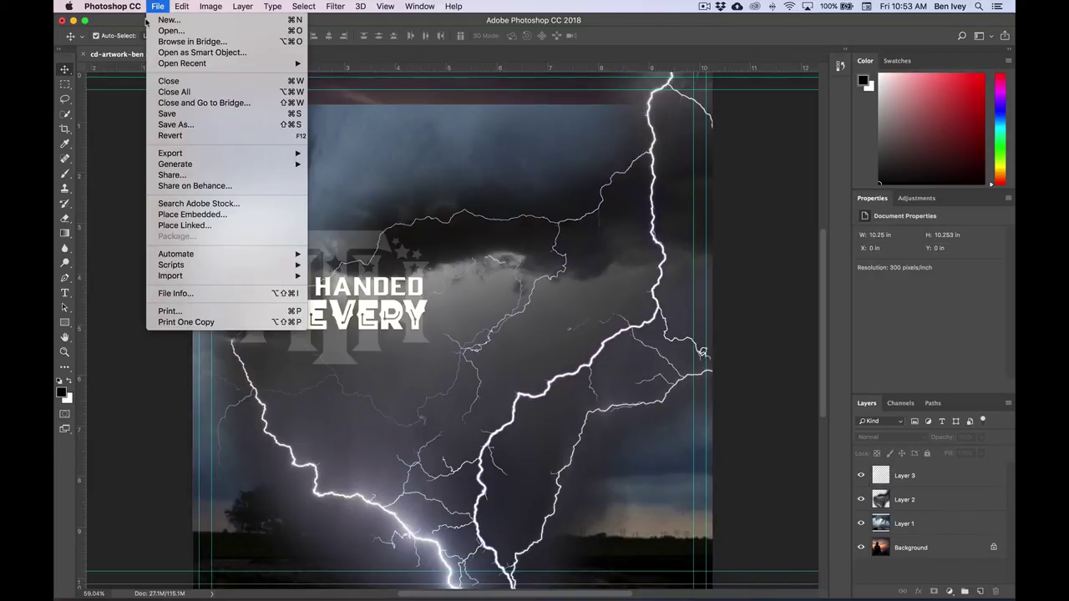
left_click(174, 114)
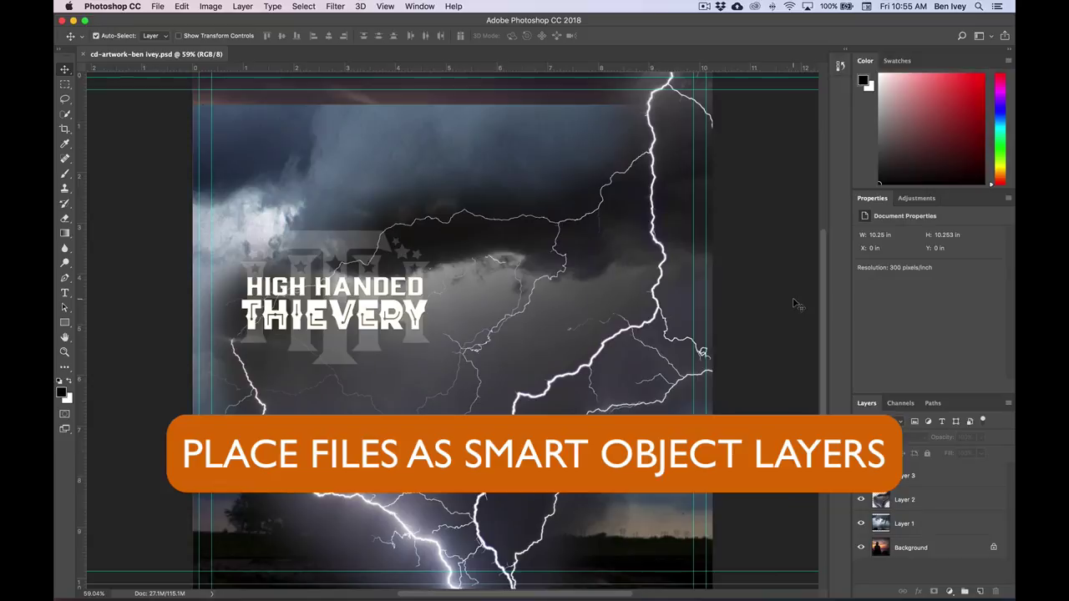
- Place Title-text.psd into the artwork as an embedded smart object
left_click(155, 6)
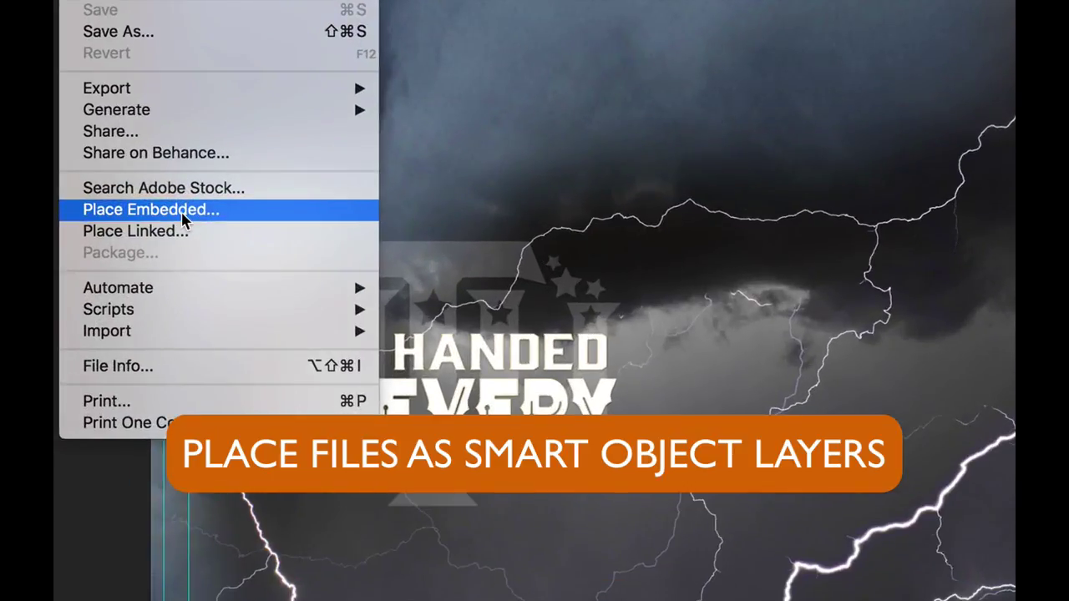
left_click(181, 212)
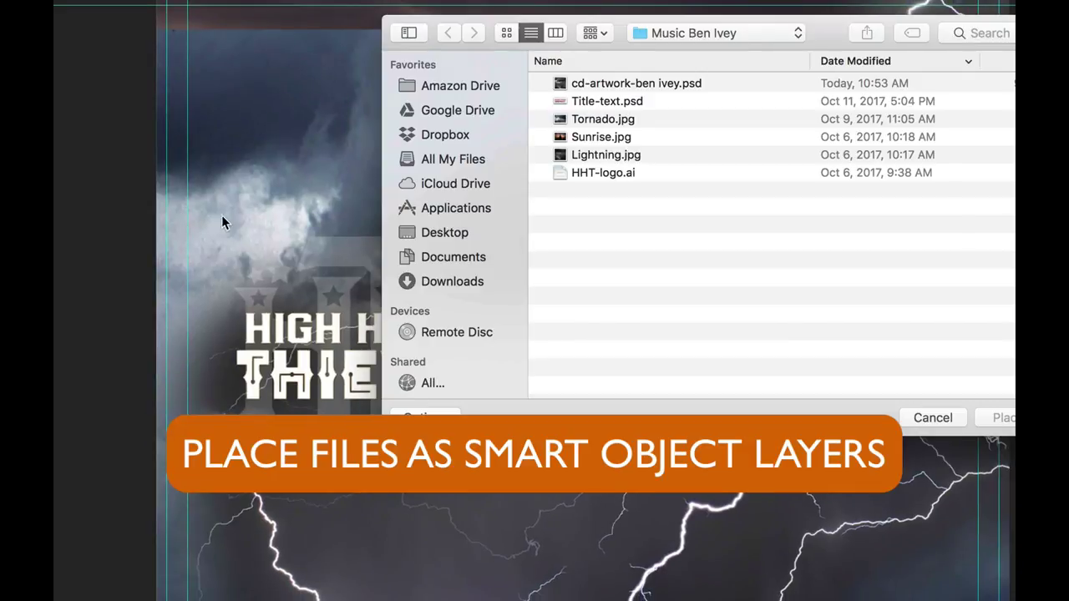
left_click(598, 103)
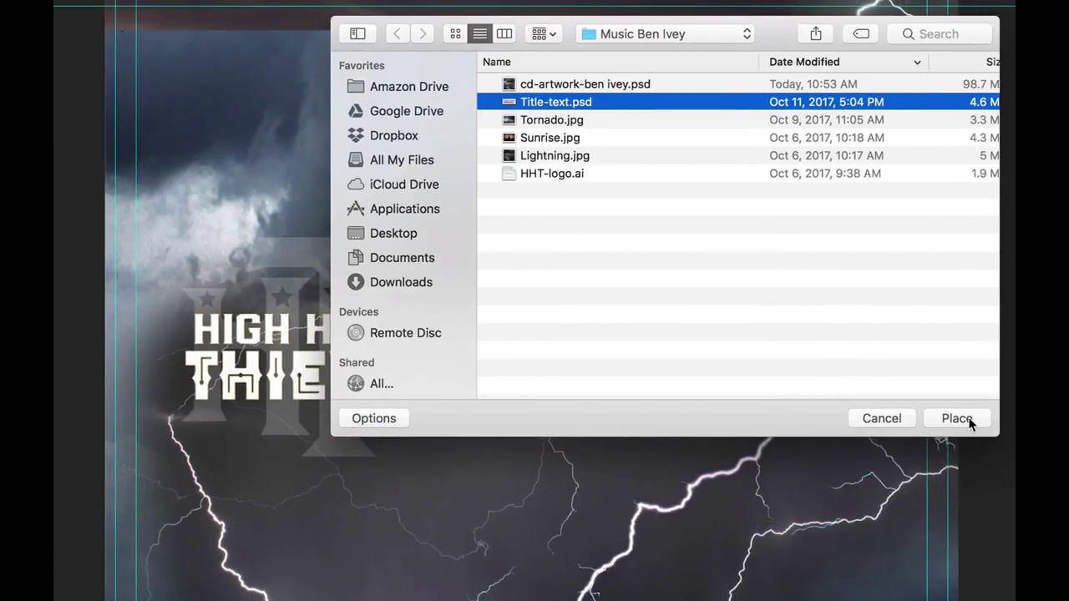
left_click(958, 419)
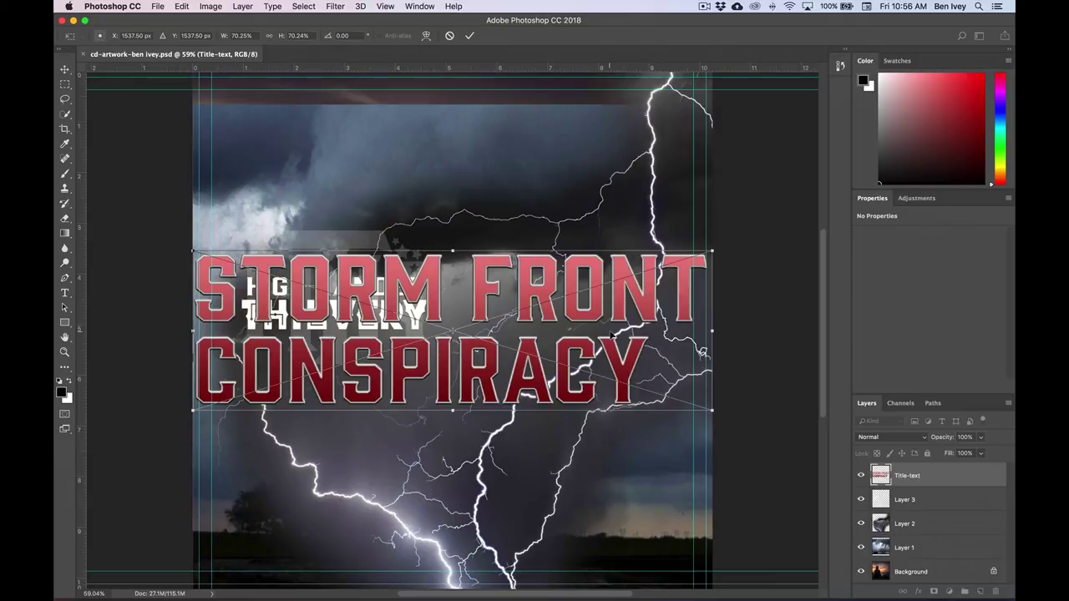
- Commit the placed Title-text smart object's size and position over the sky
key("Return")
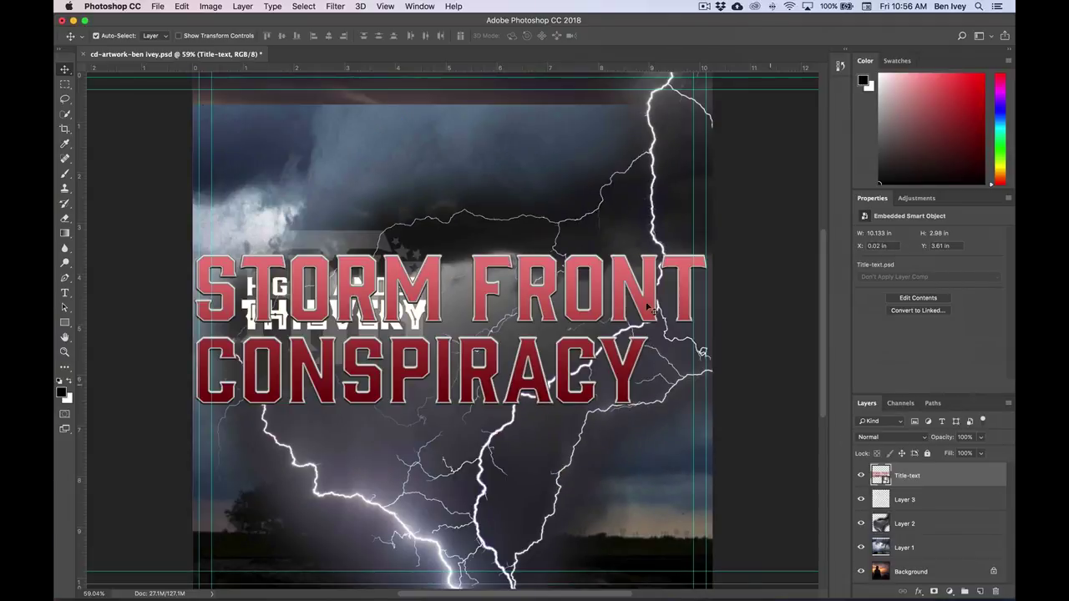
left_click(159, 6)
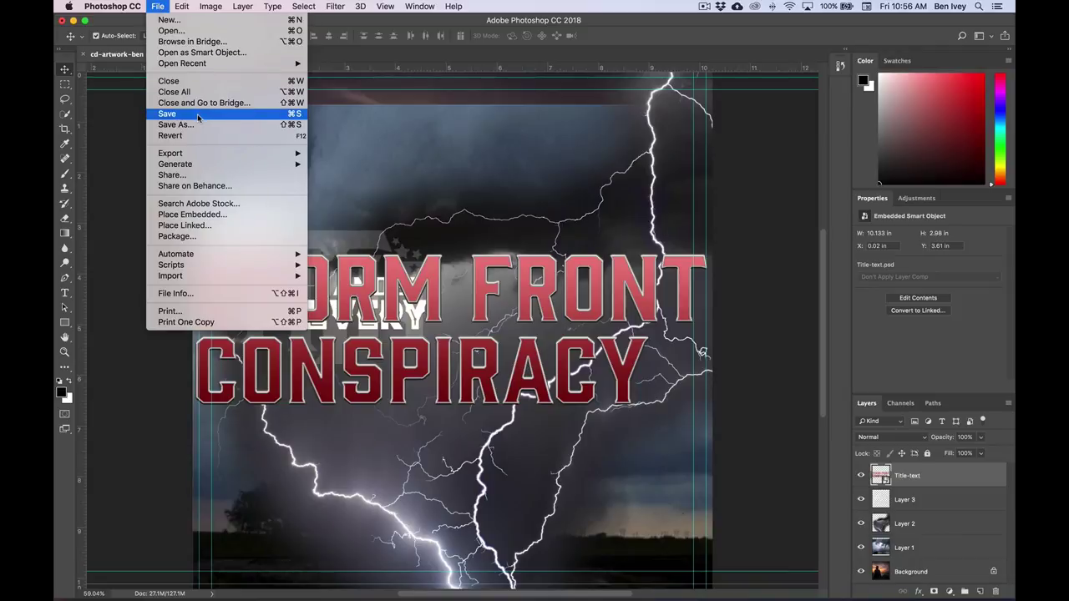